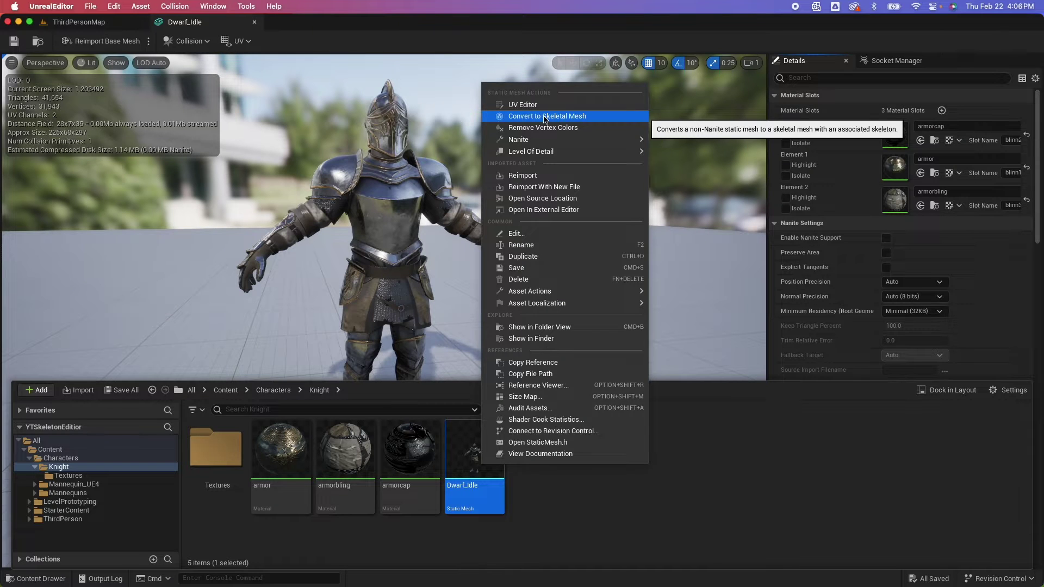
{"action": "left_click", "coordinate": [545, 116]}
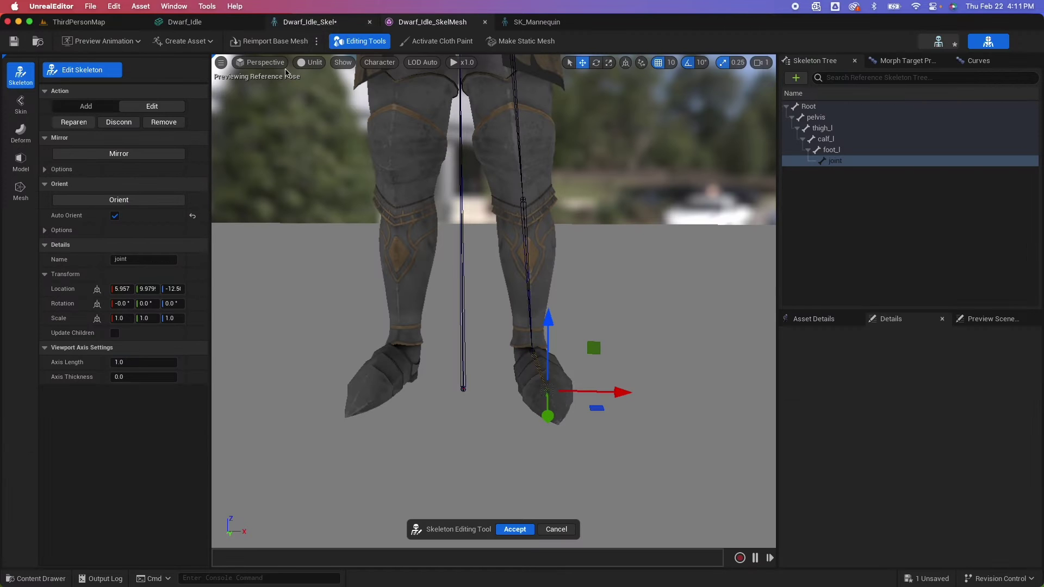
{"action": "left_click", "coordinate": [274, 63]}
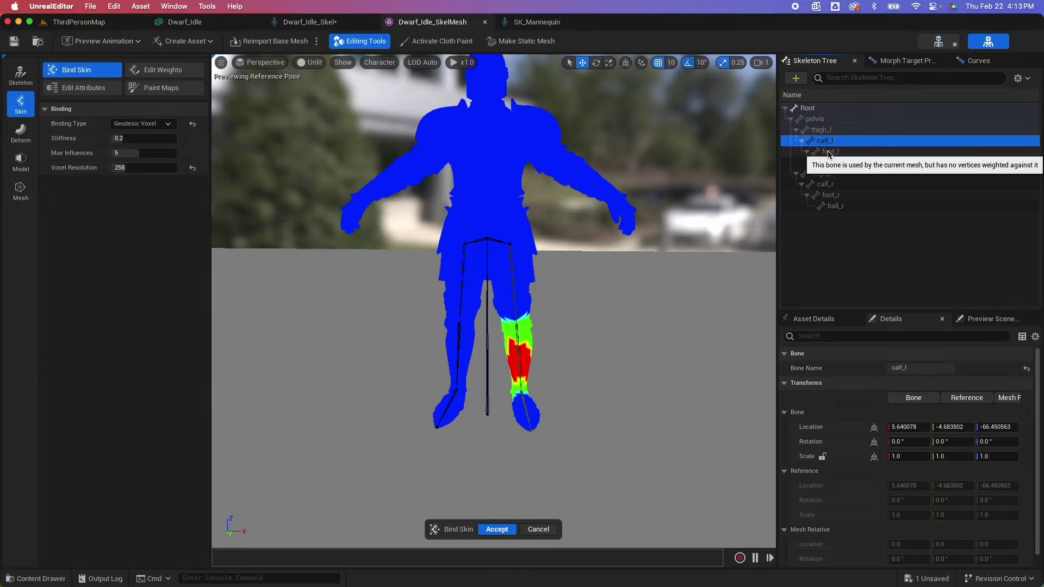
{"action": "key", "text": "Down"}
{"action": "key", "text": "Down"}
{"action": "left_click", "coordinate": [821, 130]}
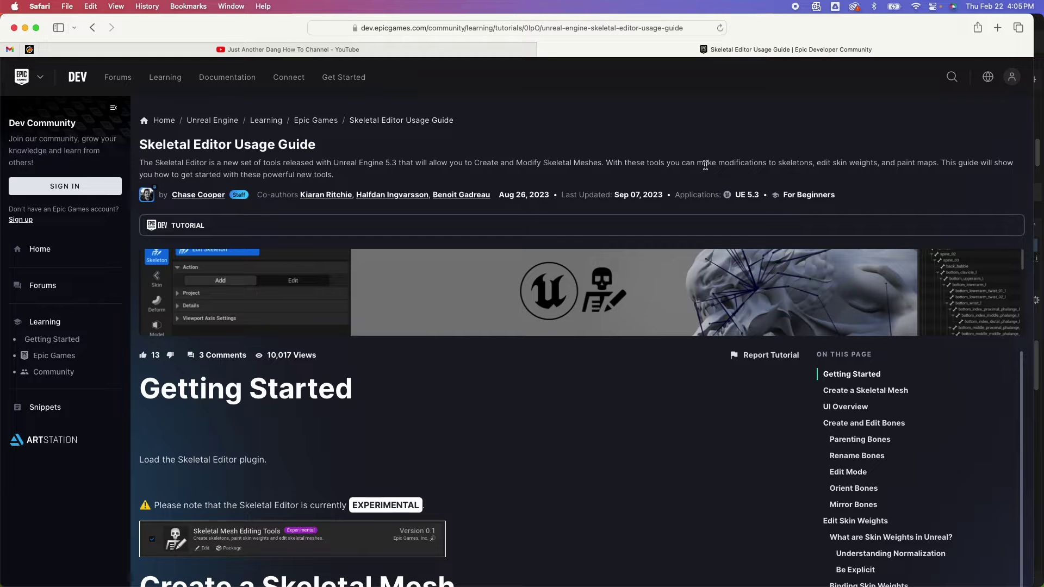
{"action": "scroll", "coordinate": [628, 203], "scroll_direction": "down", "scroll_amount": 5}
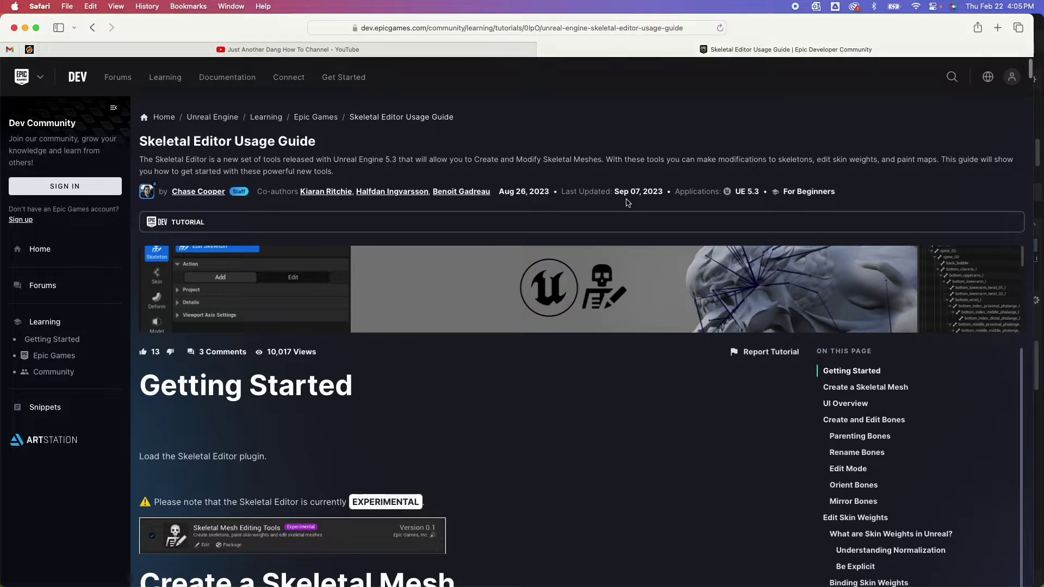
{"action": "scroll", "coordinate": [628, 203], "scroll_direction": "up", "scroll_amount": 4}
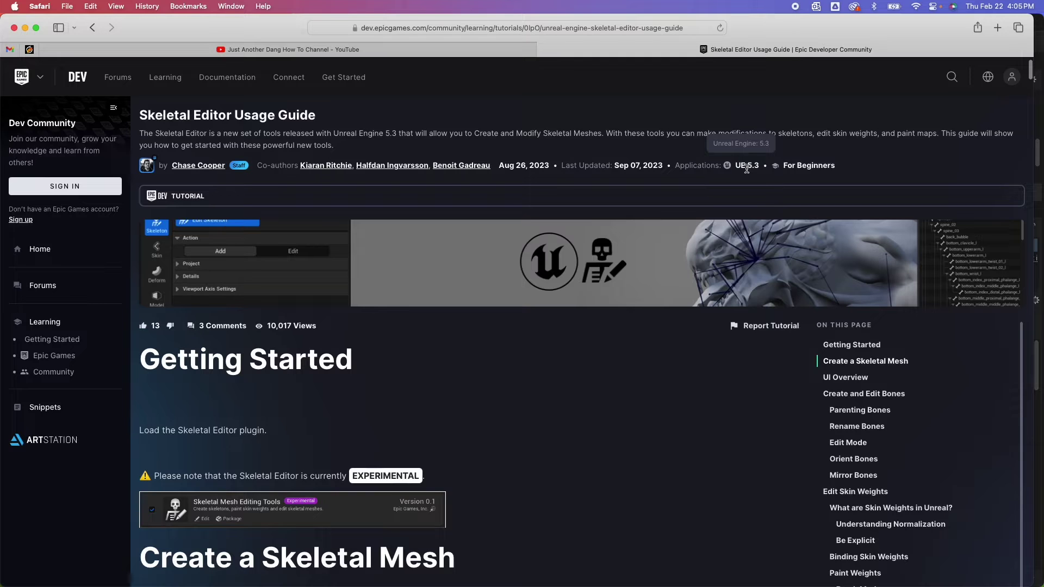
- Switch to Unreal Editor and open the Dwarf_Idle static mesh from the Characters/Knight folder
{"action": "key", "text": "super+Tab"}
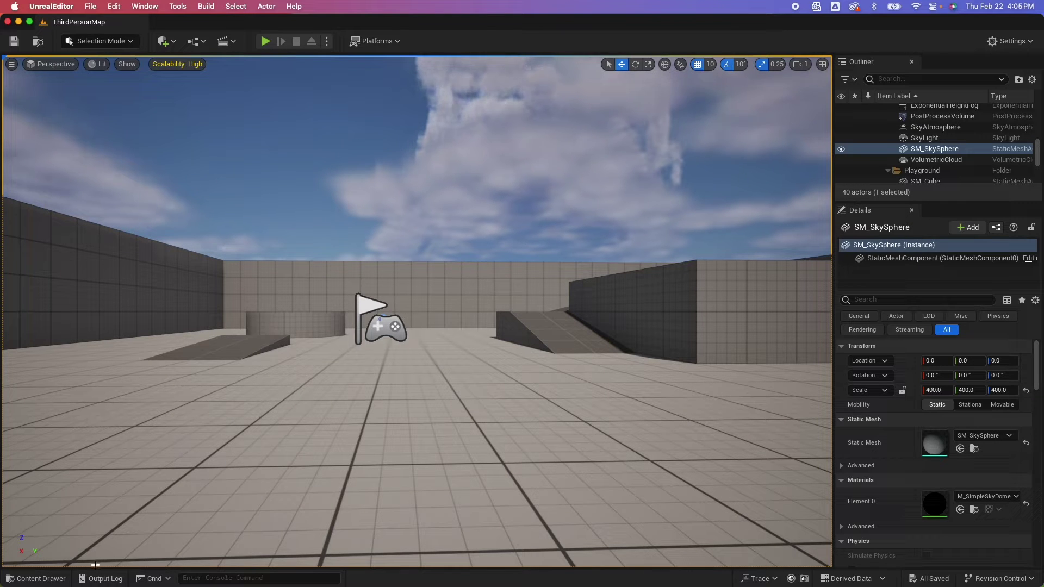
{"action": "left_click", "coordinate": [35, 578]}
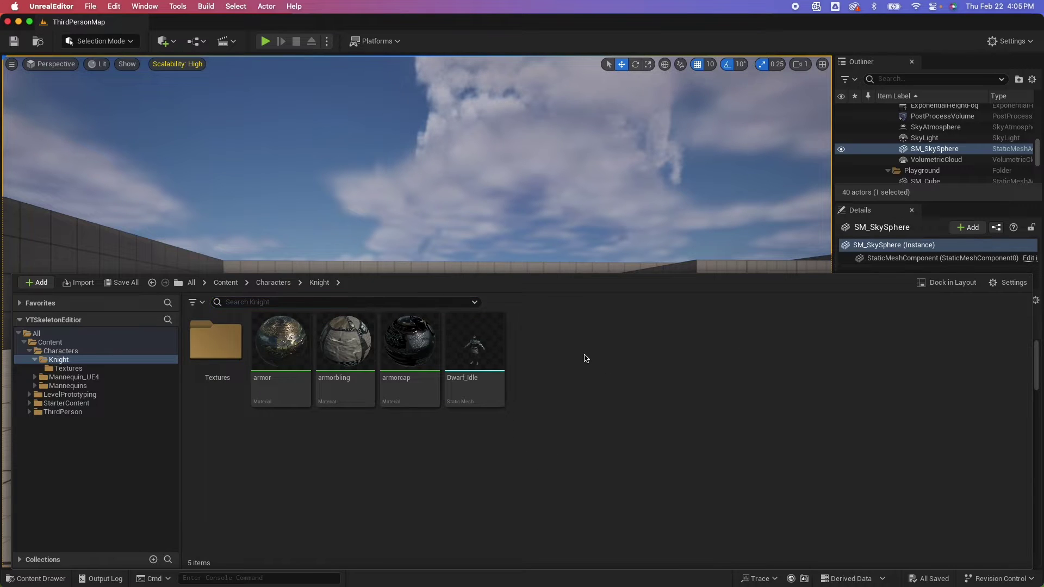
{"action": "mouse_move", "coordinate": [478, 341]}
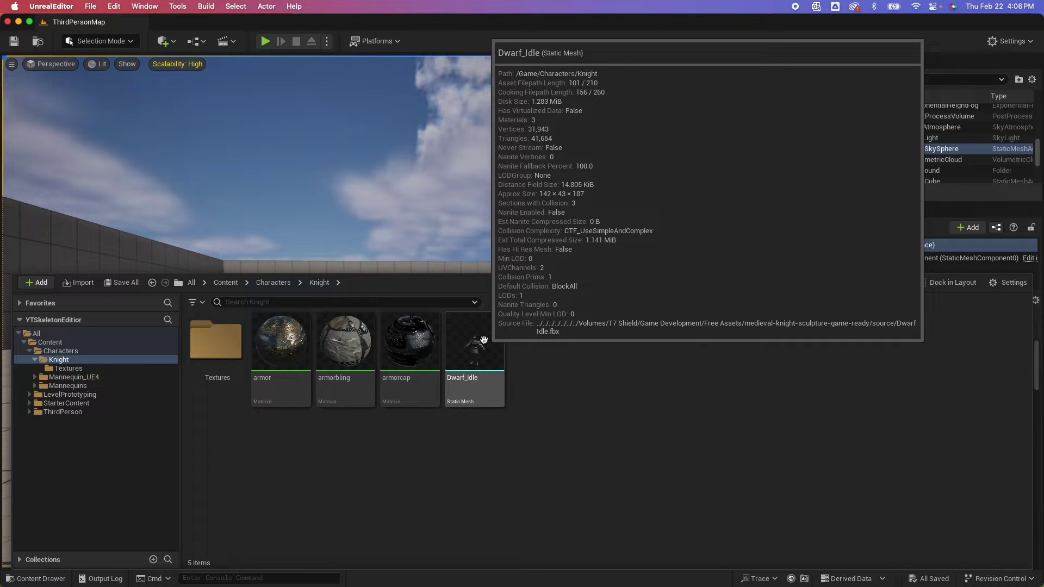
{"action": "left_click", "coordinate": [474, 346]}
{"action": "double_click", "coordinate": [474, 347]}
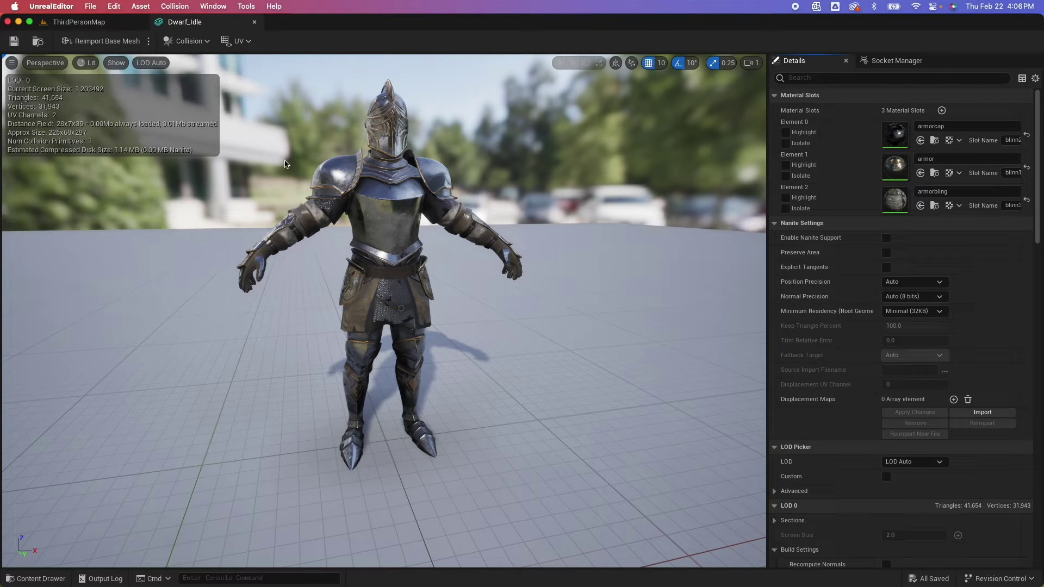
- Search the plugins for "skeletal" to check whether Skeletal Mesh Editing Tools is enabled, and close the plugin list
{"action": "left_click", "coordinate": [116, 6]}
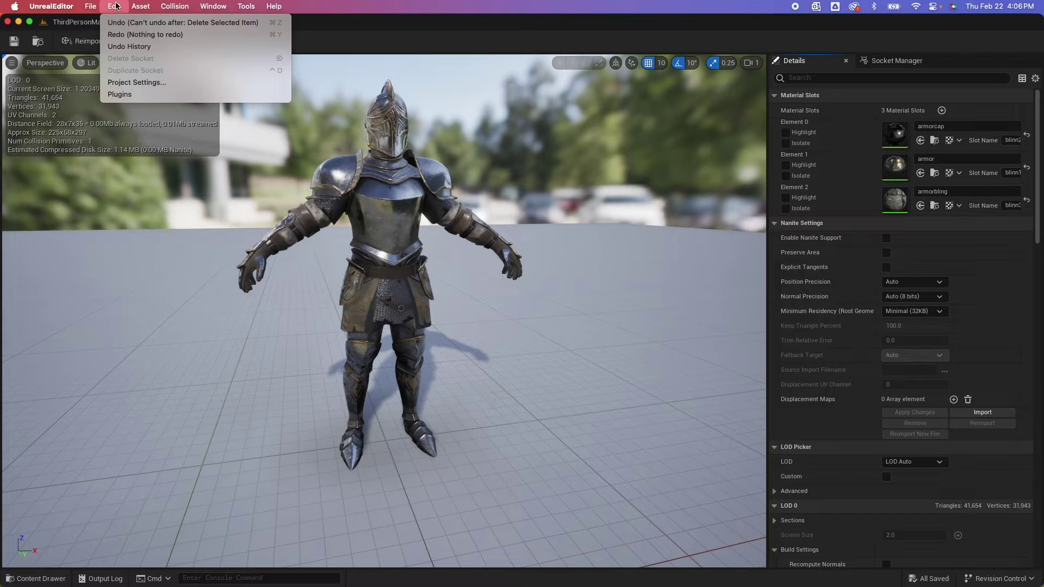
{"action": "left_click", "coordinate": [119, 94]}
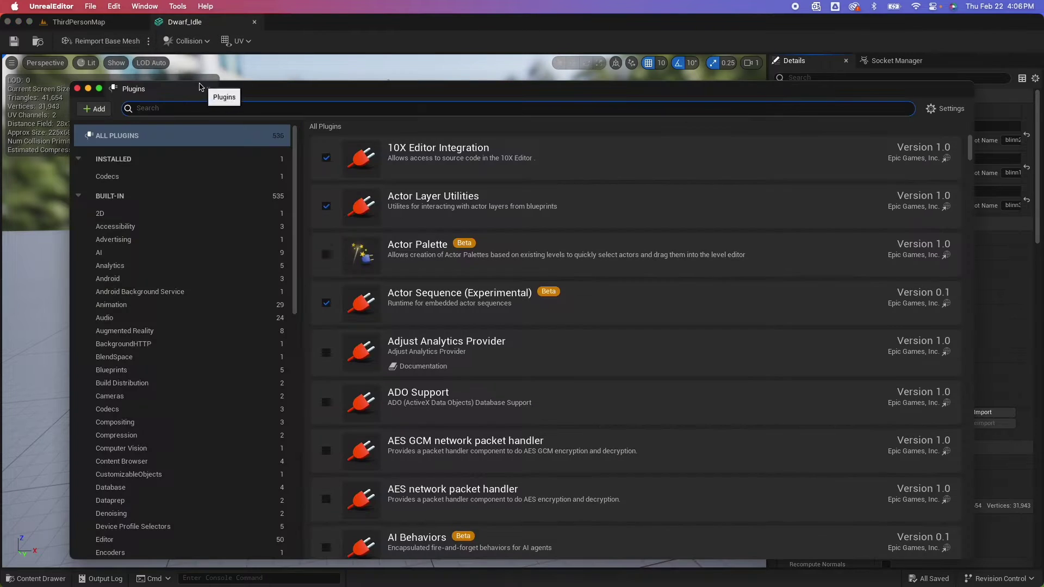
{"action": "type", "text": "skelet"}
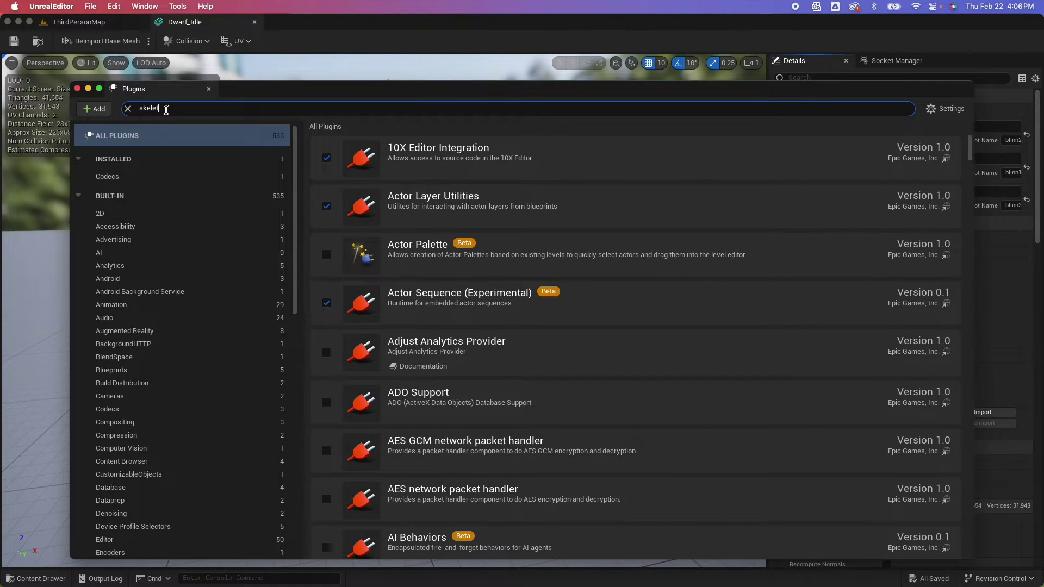
{"action": "type", "text": "al"}
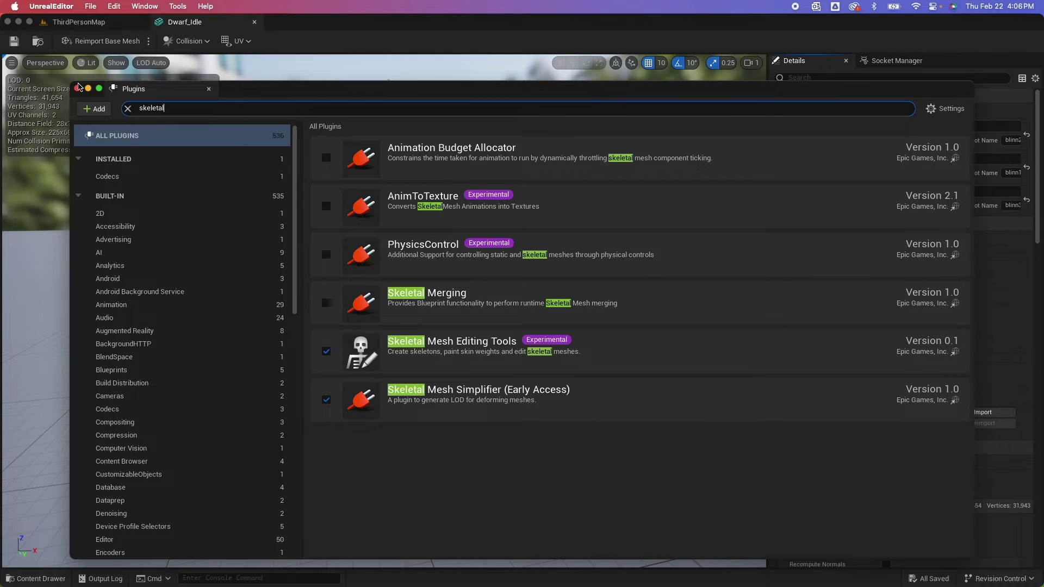
{"action": "left_click", "coordinate": [77, 88]}
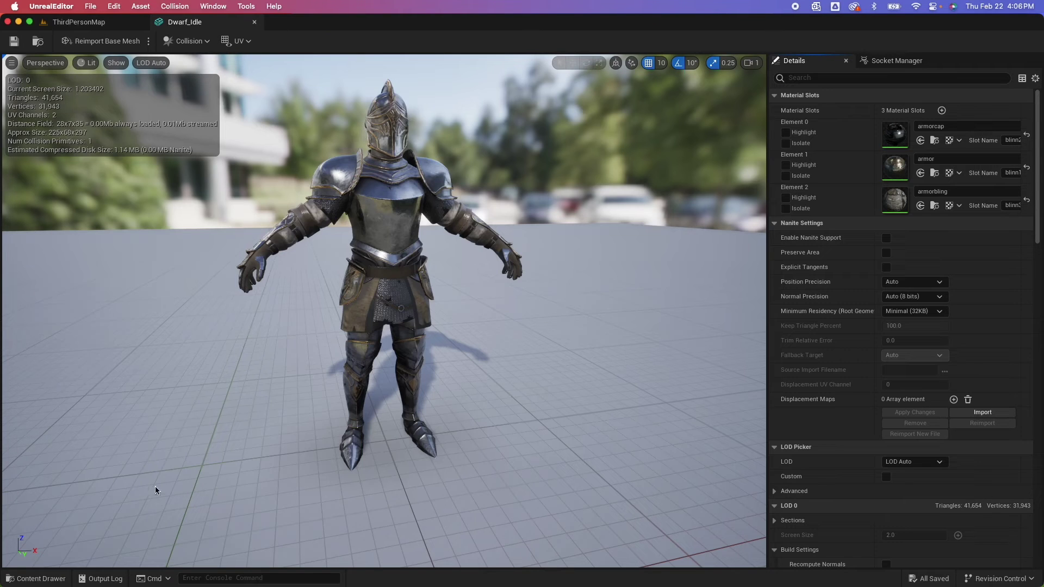
- Convert the Dwarf_Idle static mesh to a skeletal mesh with the skeleton import option set to Create New
{"action": "left_click", "coordinate": [21, 580]}
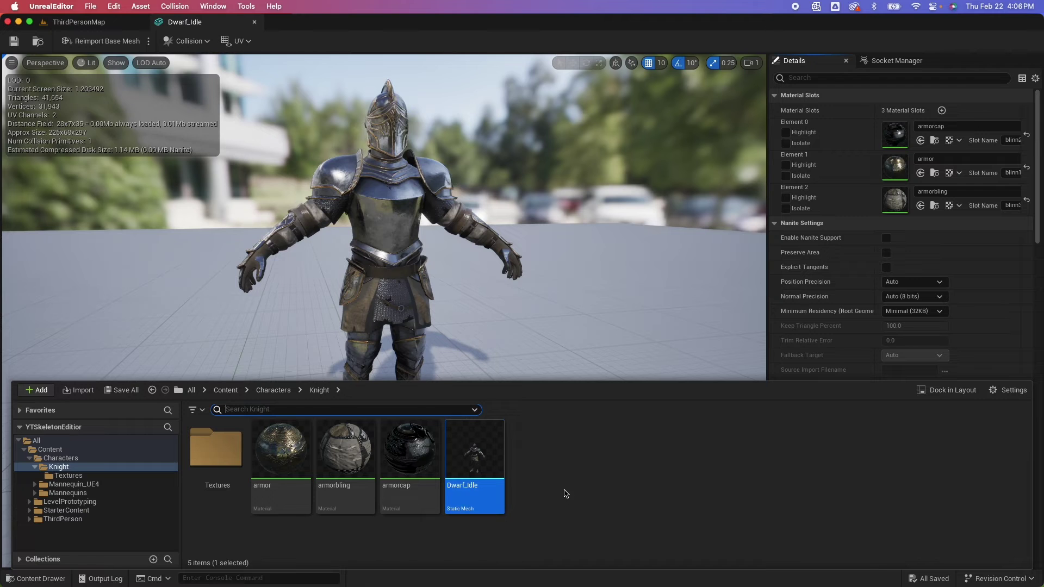
{"action": "mouse_move", "coordinate": [476, 465]}
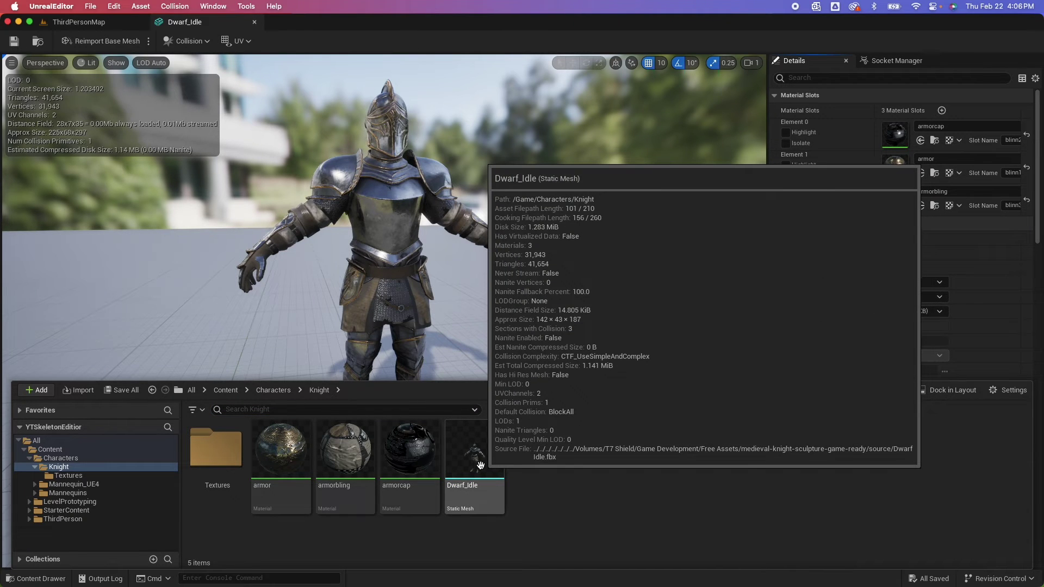
{"action": "right_click", "coordinate": [479, 464]}
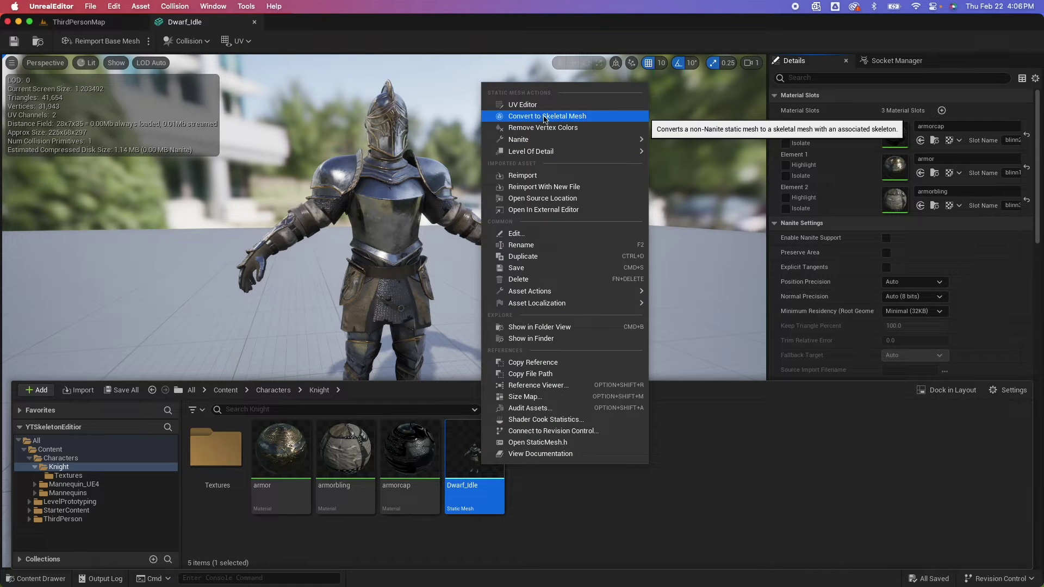
{"action": "left_click", "coordinate": [545, 116]}
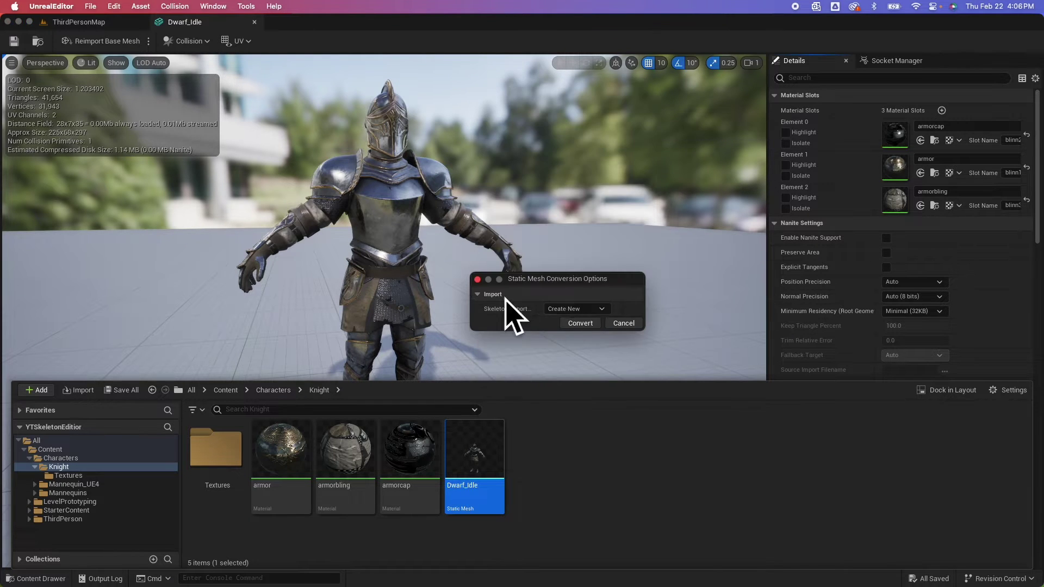
{"action": "left_click", "coordinate": [590, 310]}
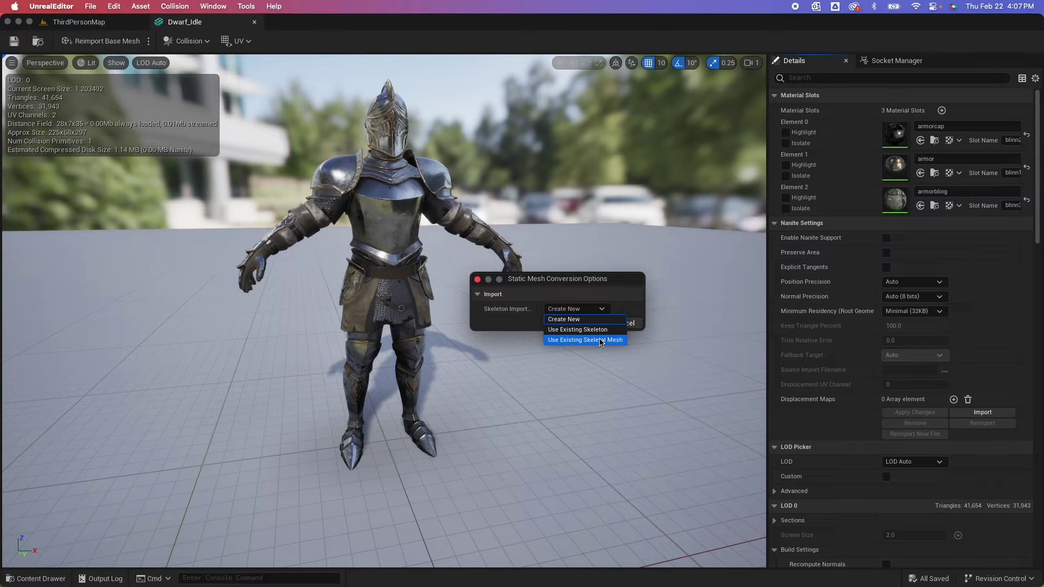
{"action": "left_click", "coordinate": [590, 319]}
{"action": "left_click", "coordinate": [584, 325]}
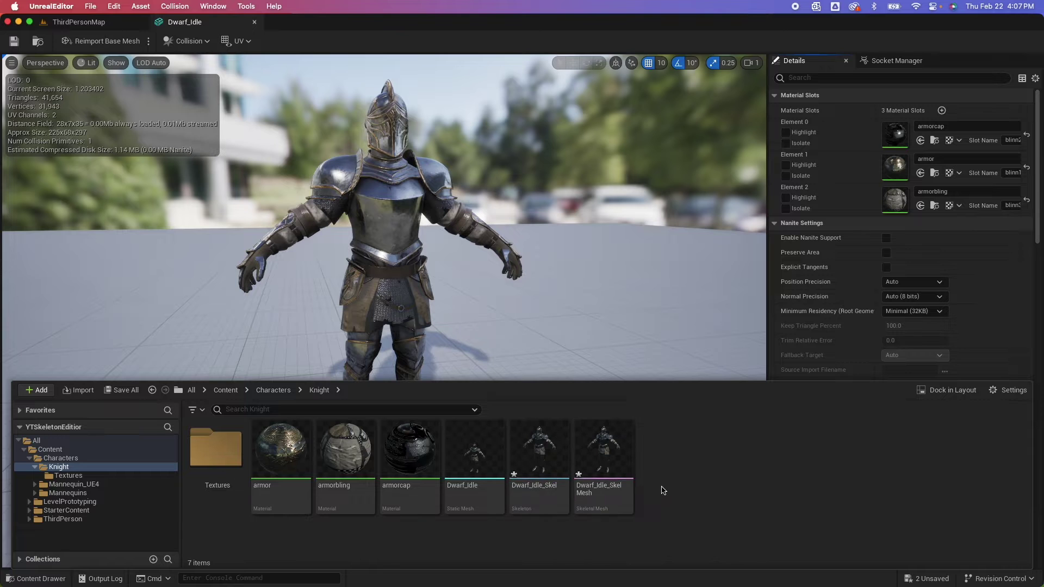
- Open the Dwarf_Idle_Skel skeleton and examine its Root bone at the knight's feet
{"action": "double_click", "coordinate": [536, 458]}
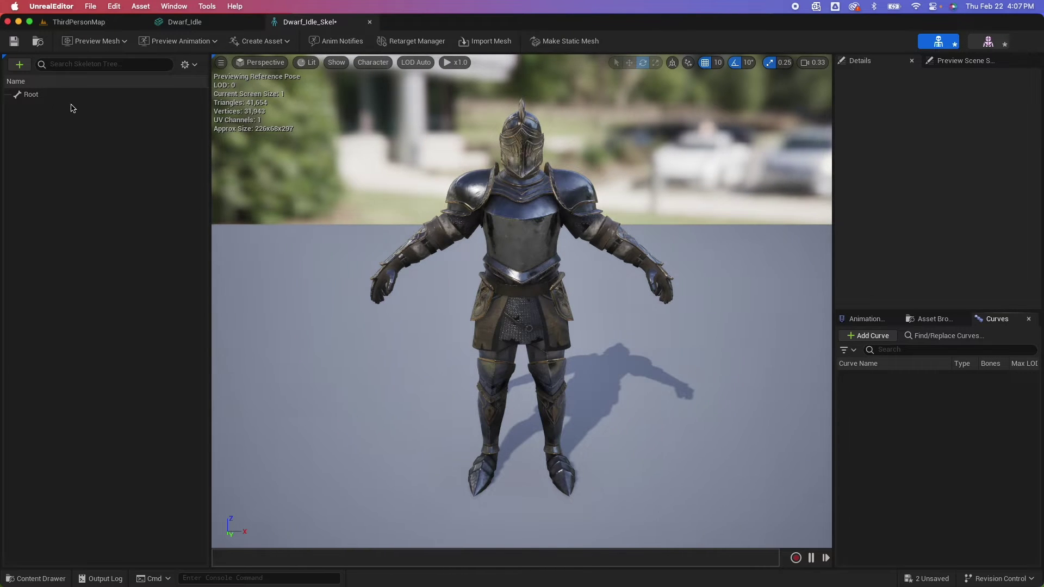
{"action": "left_click", "coordinate": [35, 96]}
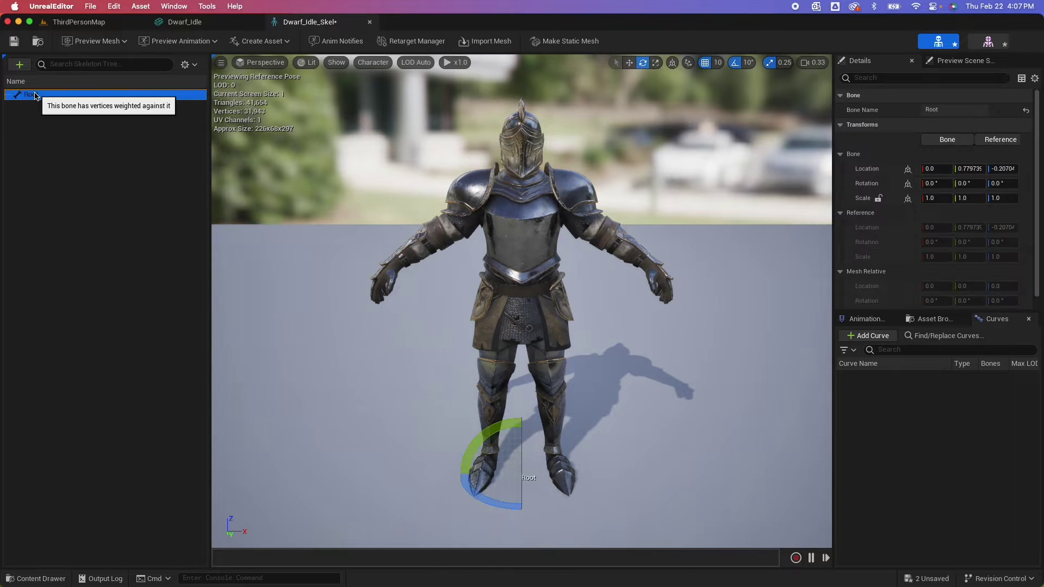
{"action": "left_click_drag", "start_coordinate": [482, 500], "coordinate": [582, 478]}
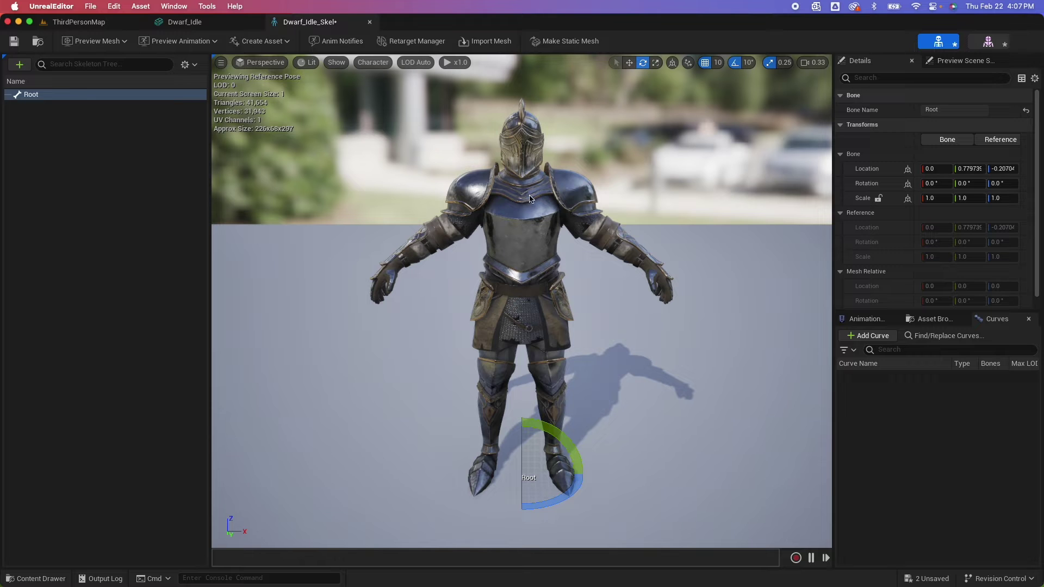
- Switch to the knight's skeletal mesh and start the Edit Skeleton tool
{"action": "left_click", "coordinate": [987, 42]}
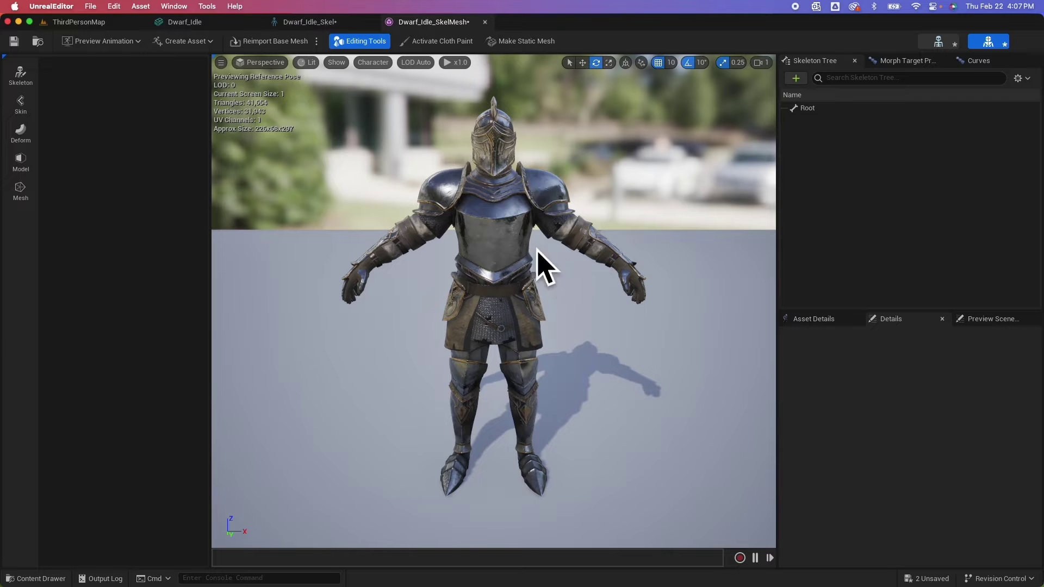
{"action": "left_click", "coordinate": [19, 85]}
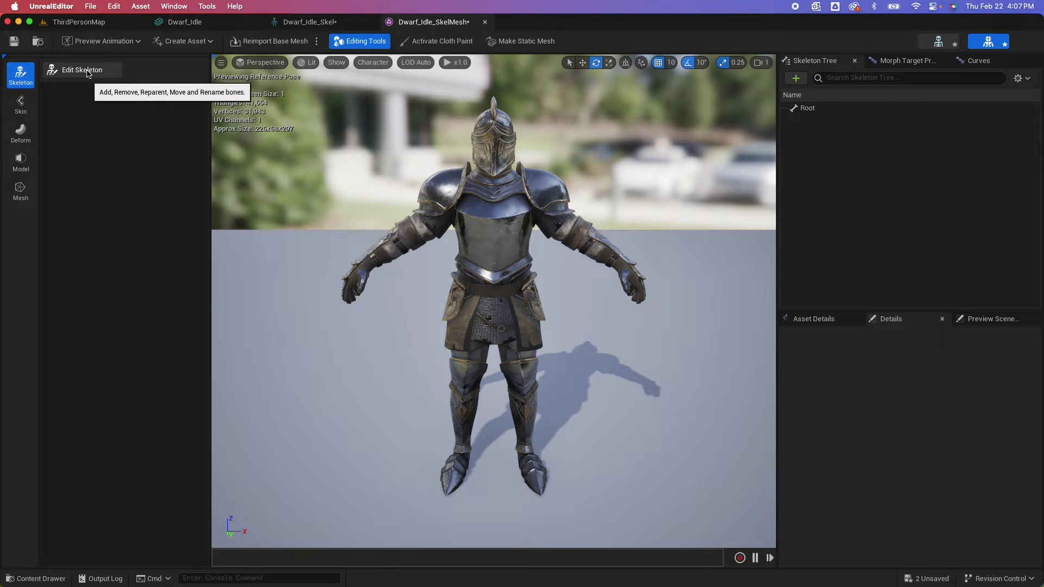
{"action": "left_click", "coordinate": [114, 72]}
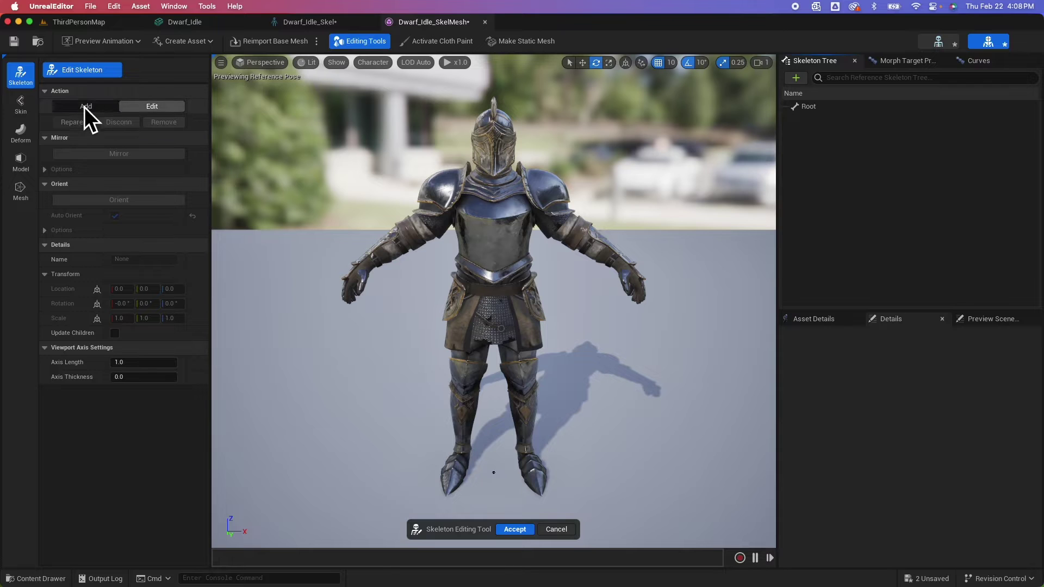
- Add a bone under Root at the knight's pelvis and a child bone of it at the waist
{"action": "left_click", "coordinate": [109, 106]}
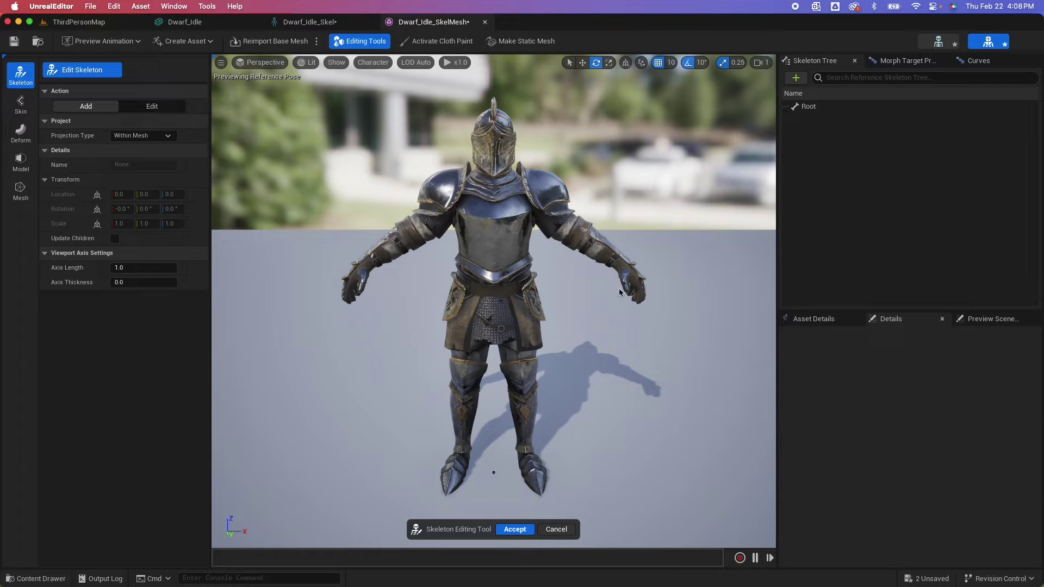
{"action": "left_click", "coordinate": [808, 108]}
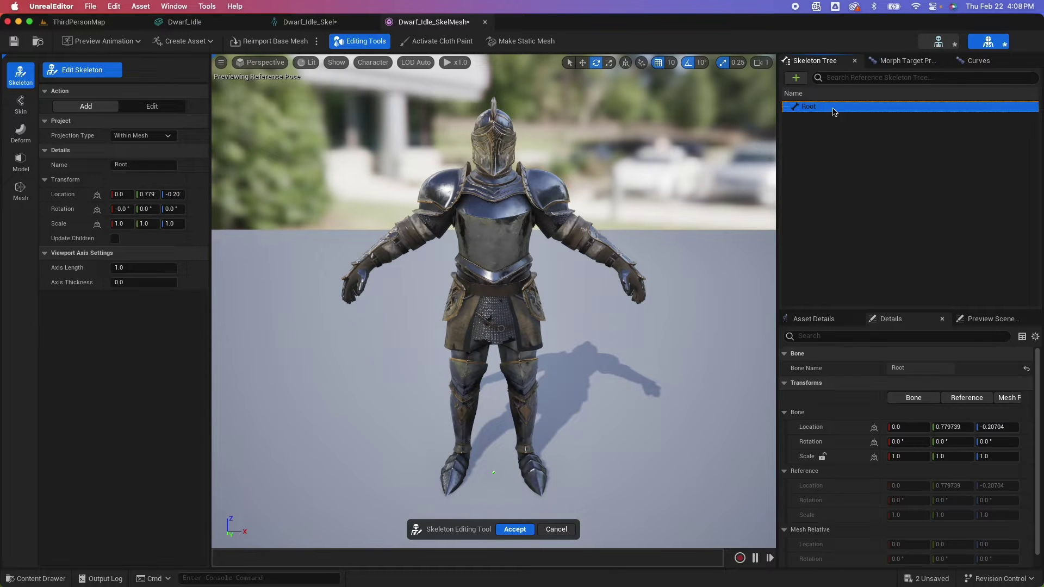
{"action": "left_click", "coordinate": [494, 308]}
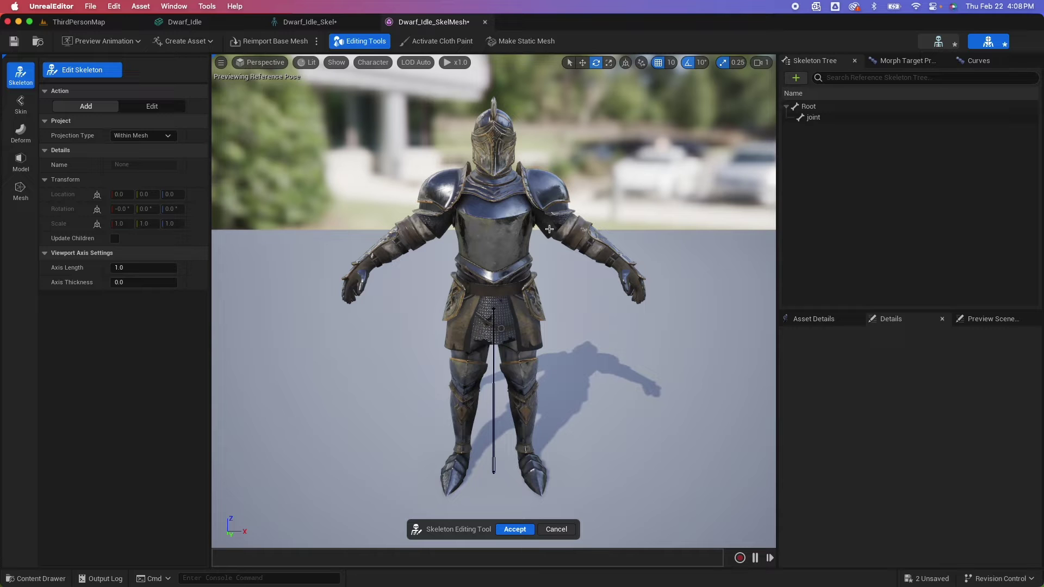
{"action": "left_click", "coordinate": [819, 118]}
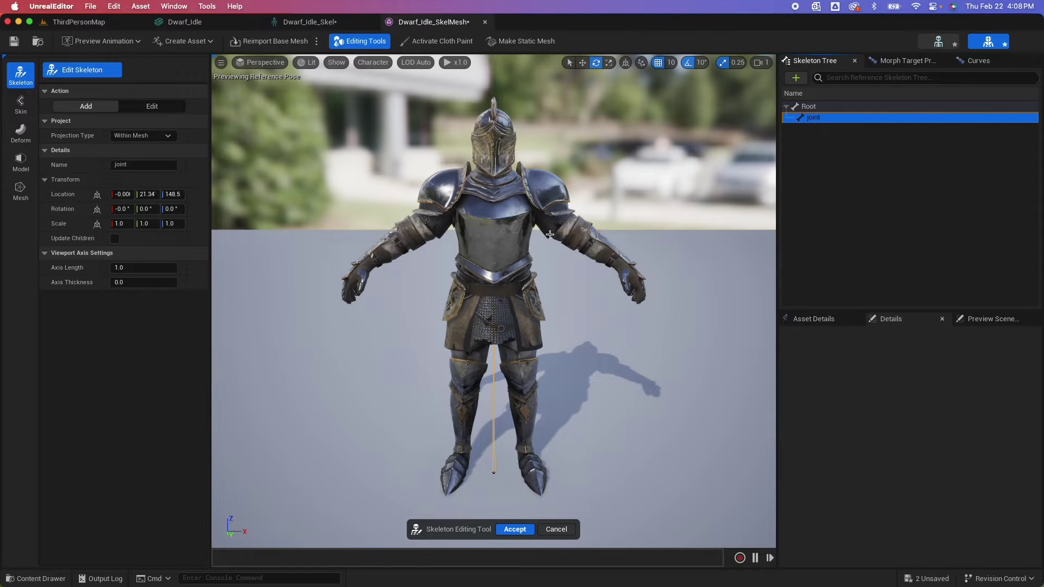
{"action": "left_click", "coordinate": [493, 266]}
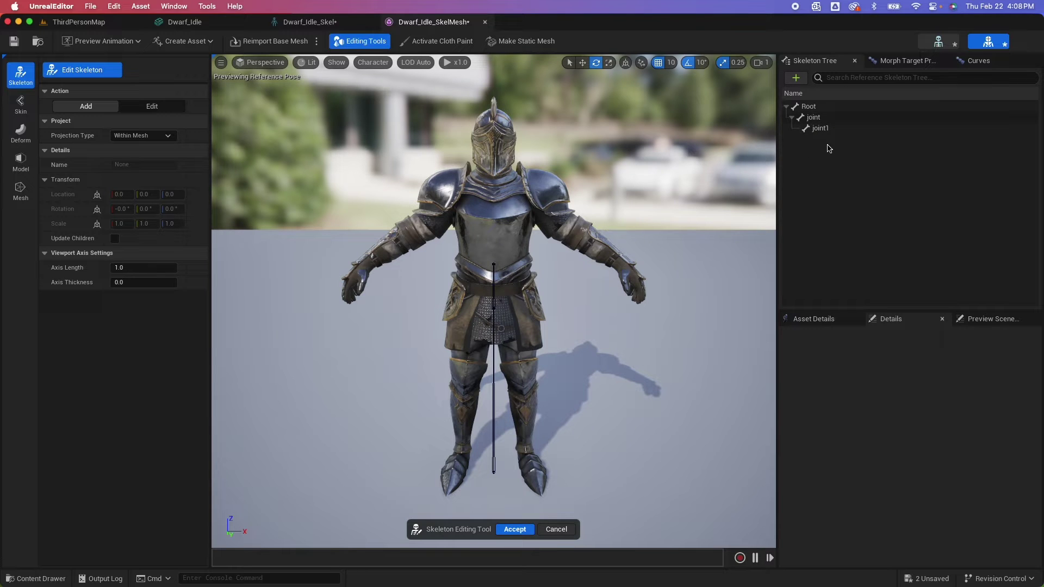
- Check the two added bones from the side and delete both, keeping only Root
{"action": "left_click", "coordinate": [824, 129]}
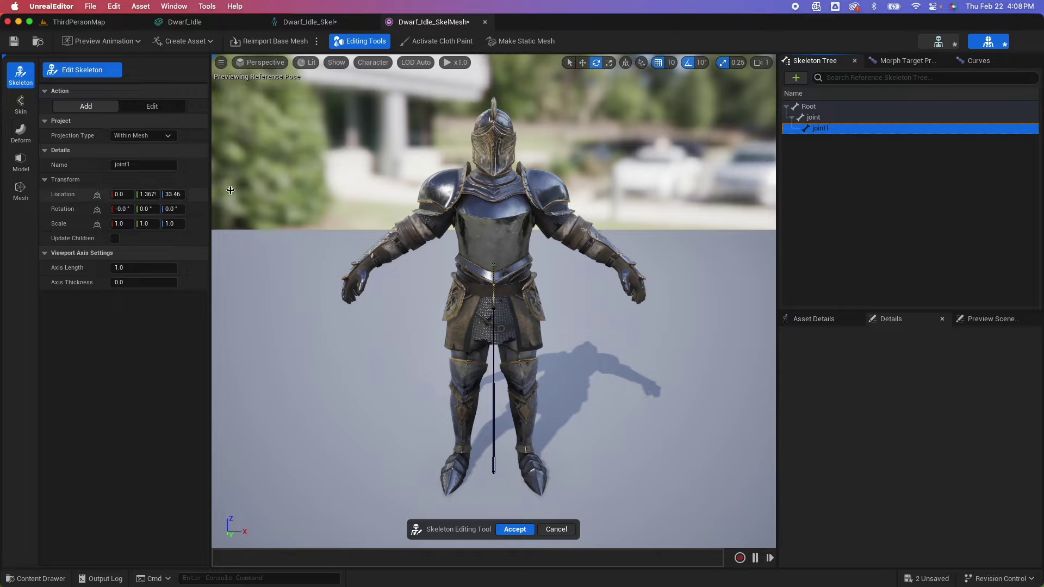
{"action": "left_click_drag", "start_coordinate": [520, 291], "coordinate": [537, 304], "text": "alt"}
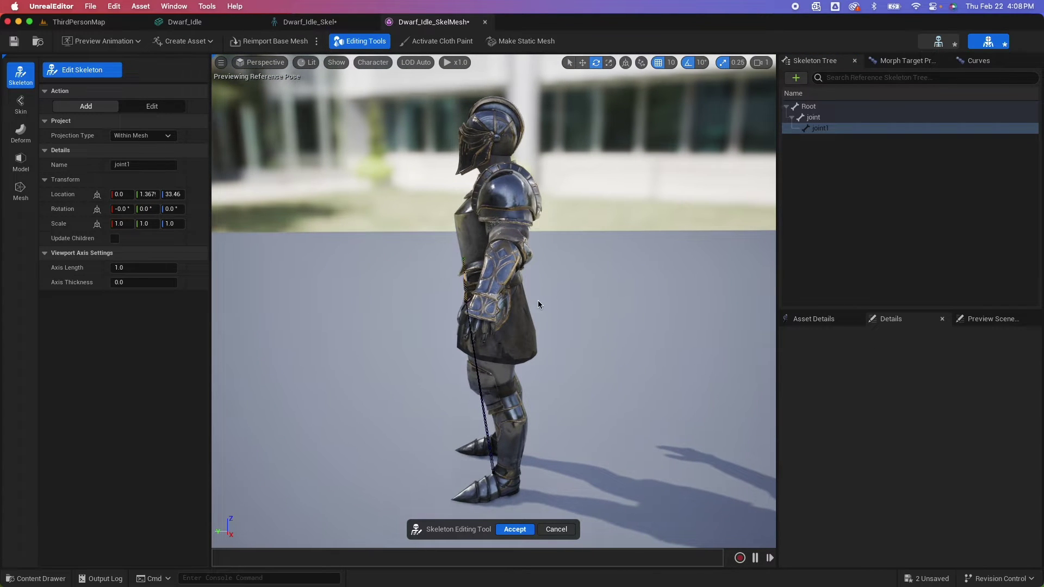
{"action": "left_click", "coordinate": [818, 123]}
{"action": "key", "text": "Delete"}
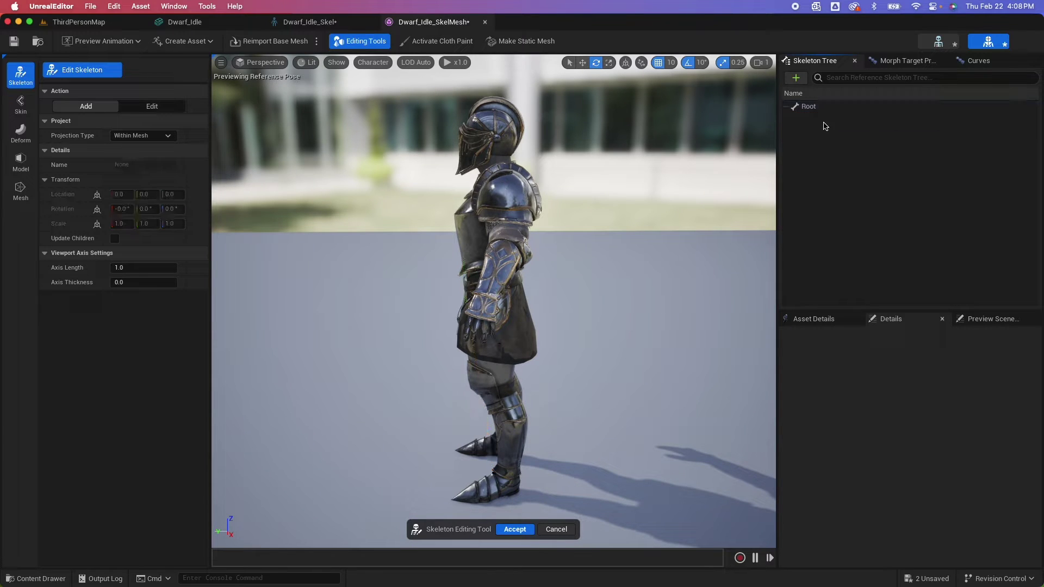
- In Edit mode, add a new bone under Root and raise it to the knight's pelvis at Z about 146.7
{"action": "left_click", "coordinate": [161, 109]}
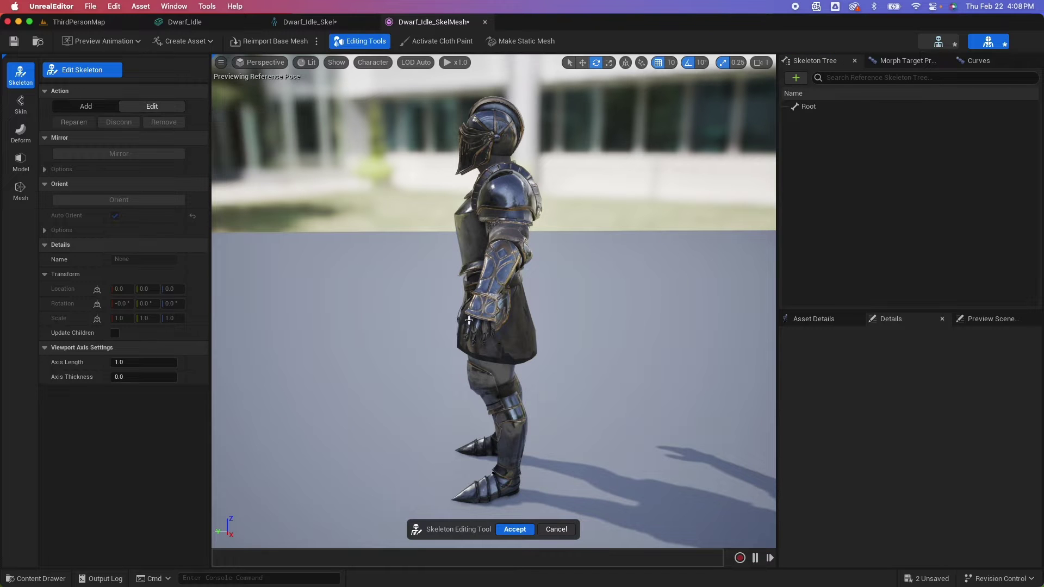
{"action": "left_click_drag", "start_coordinate": [467, 327], "coordinate": [441, 317]}
{"action": "left_click_drag", "start_coordinate": [505, 466], "coordinate": [450, 231]}
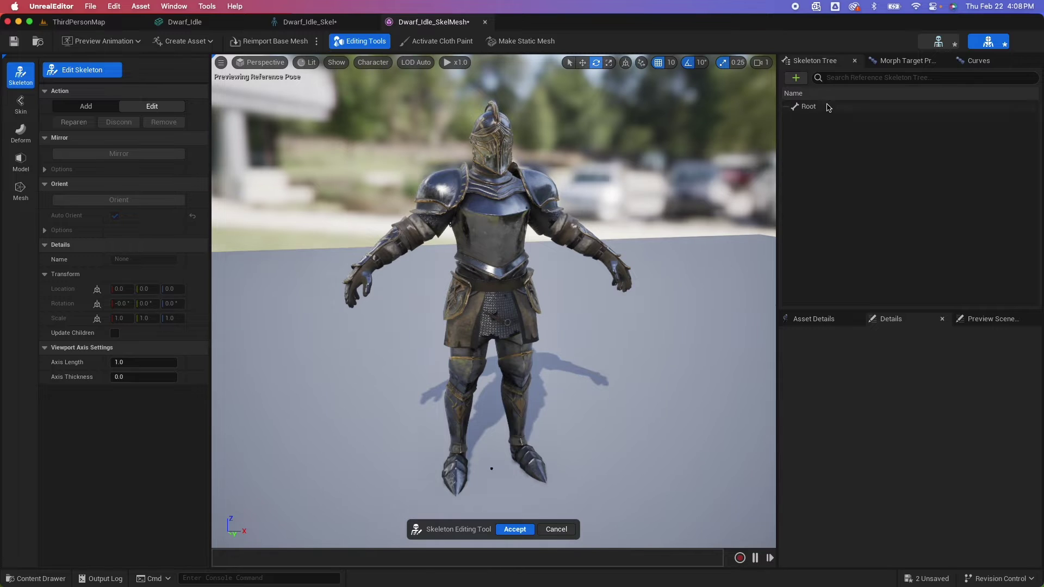
{"action": "left_click", "coordinate": [810, 106]}
{"action": "left_click", "coordinate": [795, 77]}
{"action": "left_click", "coordinate": [816, 118]}
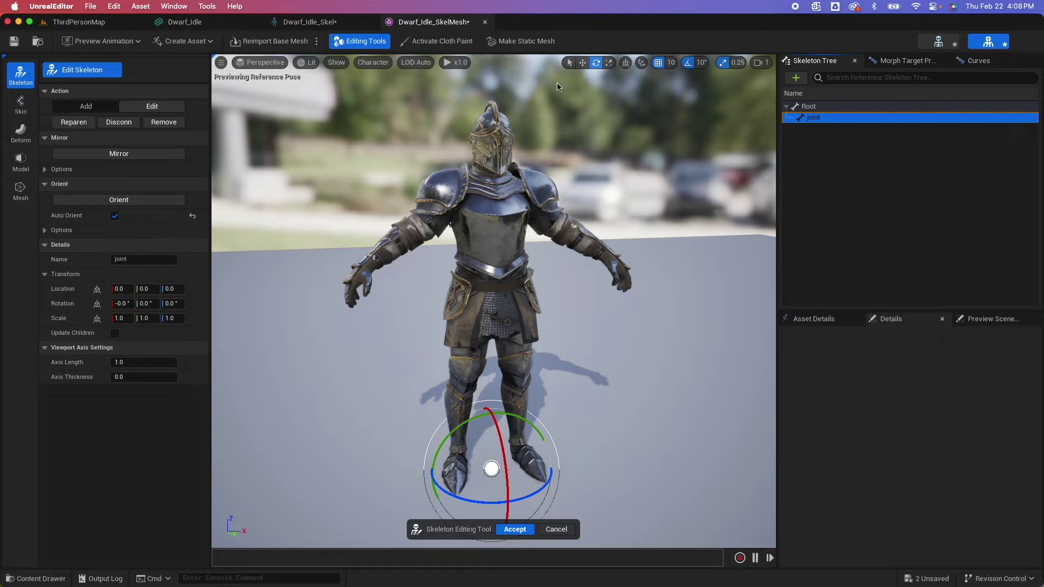
{"action": "left_click", "coordinate": [582, 62]}
{"action": "left_click_drag", "start_coordinate": [492, 414], "coordinate": [495, 316]}
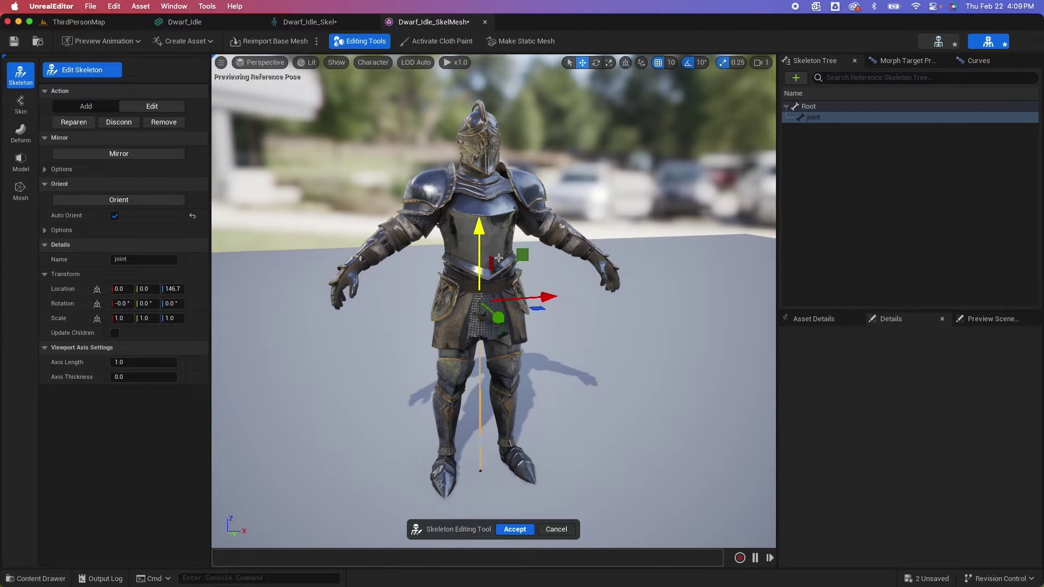
{"action": "left_click_drag", "start_coordinate": [495, 315], "coordinate": [429, 318], "text": "alt"}
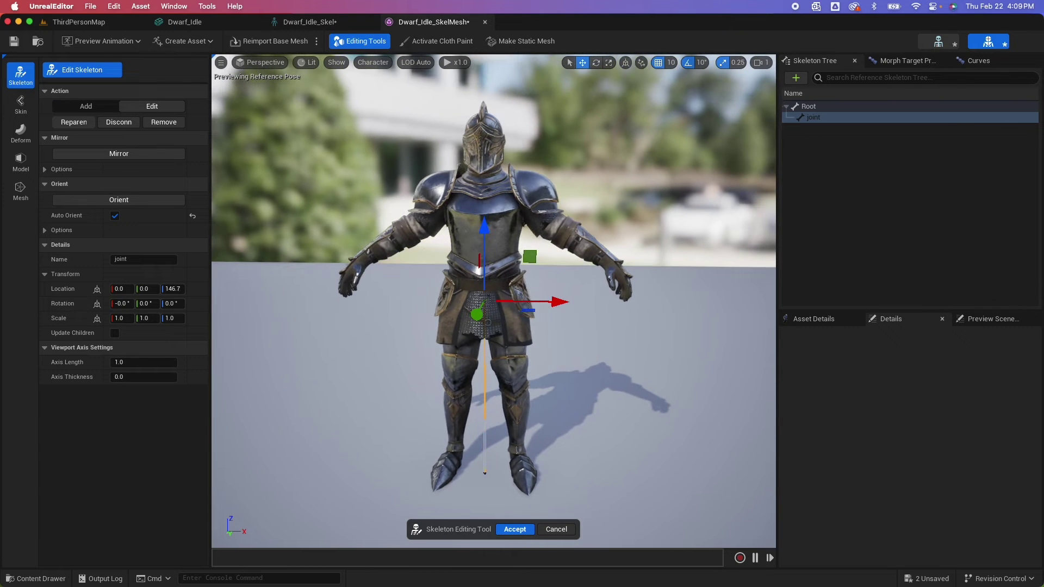
- Rename the new bone under Root as pelvis and save the skeletal mesh
{"action": "left_click", "coordinate": [814, 119]}
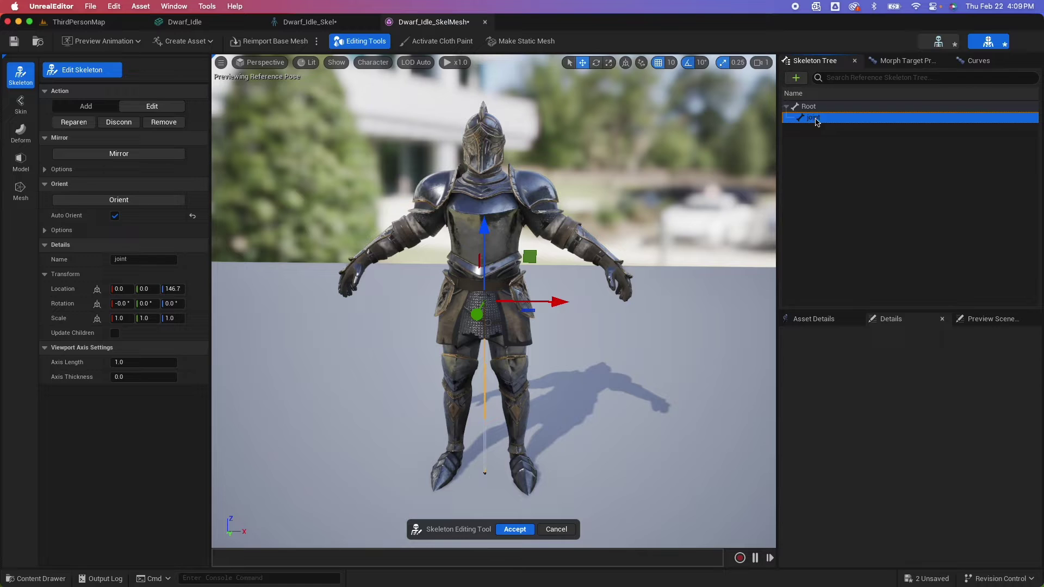
{"action": "left_click", "coordinate": [815, 121]}
{"action": "type", "text": "pelvis"}
{"action": "key", "text": "Return"}
{"action": "left_click", "coordinate": [814, 120]}
{"action": "key", "text": "super+s"}
- Open the SK_Mannequin skeleton from the Characters/Mannequins/Meshes folder as a reference
{"action": "left_click", "coordinate": [33, 578]}
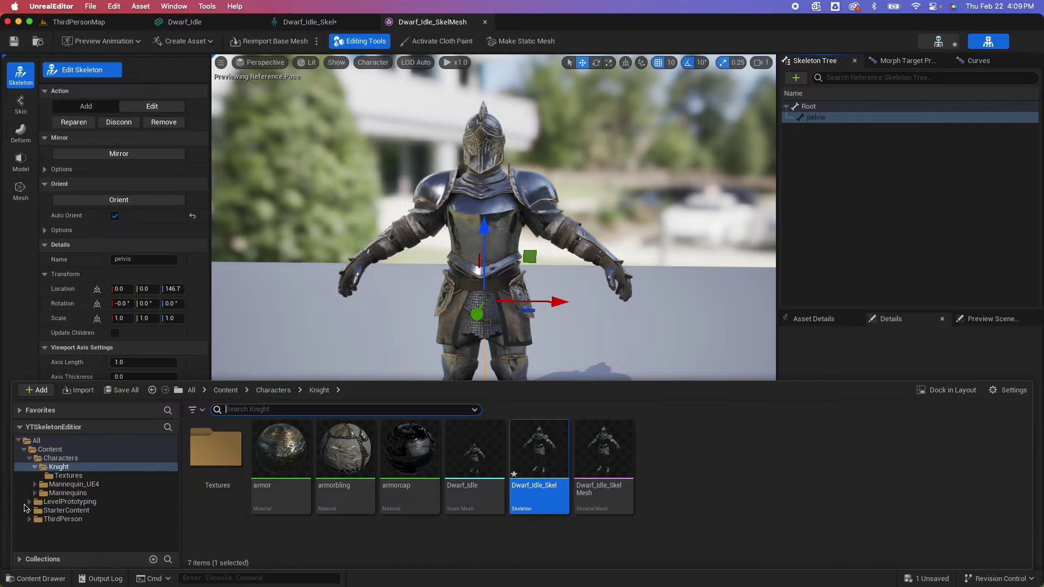
{"action": "left_click", "coordinate": [60, 492]}
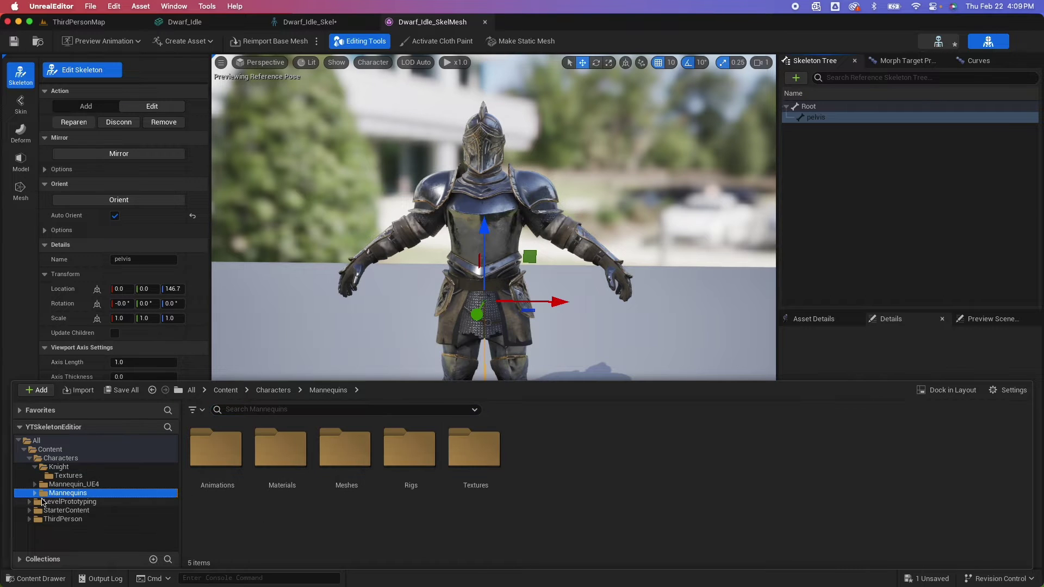
{"action": "left_click", "coordinate": [35, 493]}
{"action": "left_click", "coordinate": [66, 519]}
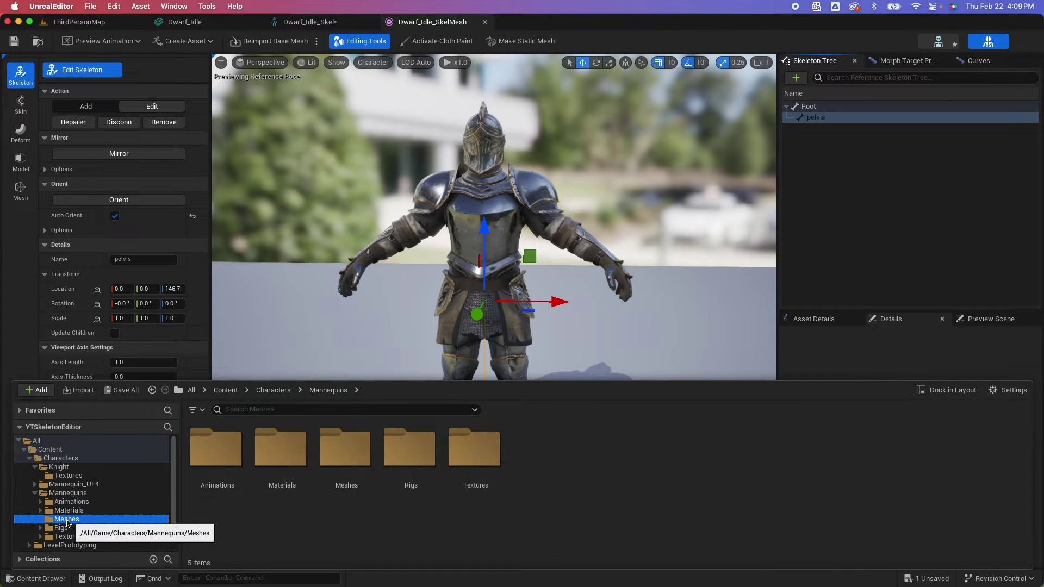
{"action": "double_click", "coordinate": [280, 451]}
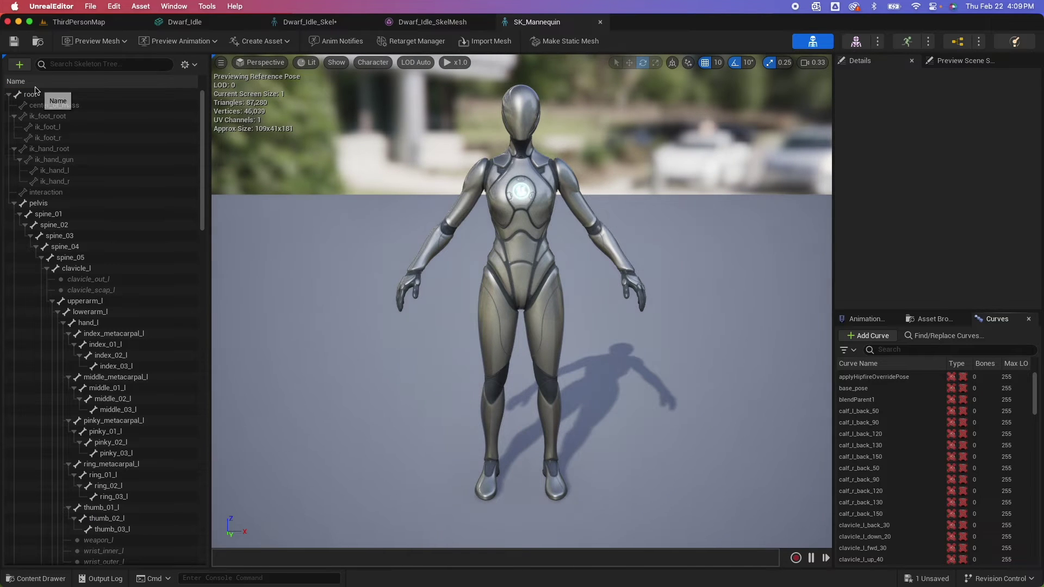
- Examine the mannequin's bone hierarchy from root through pelvis and spine to the thighs, collapsing the spine_05 and thigh_r branches
{"action": "left_click", "coordinate": [30, 96]}
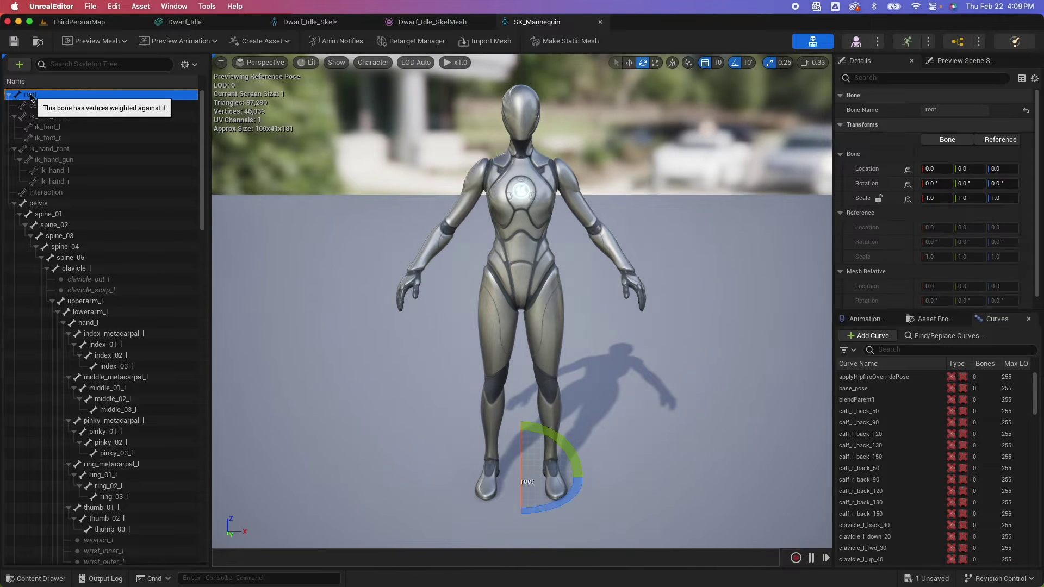
{"action": "left_click", "coordinate": [42, 205]}
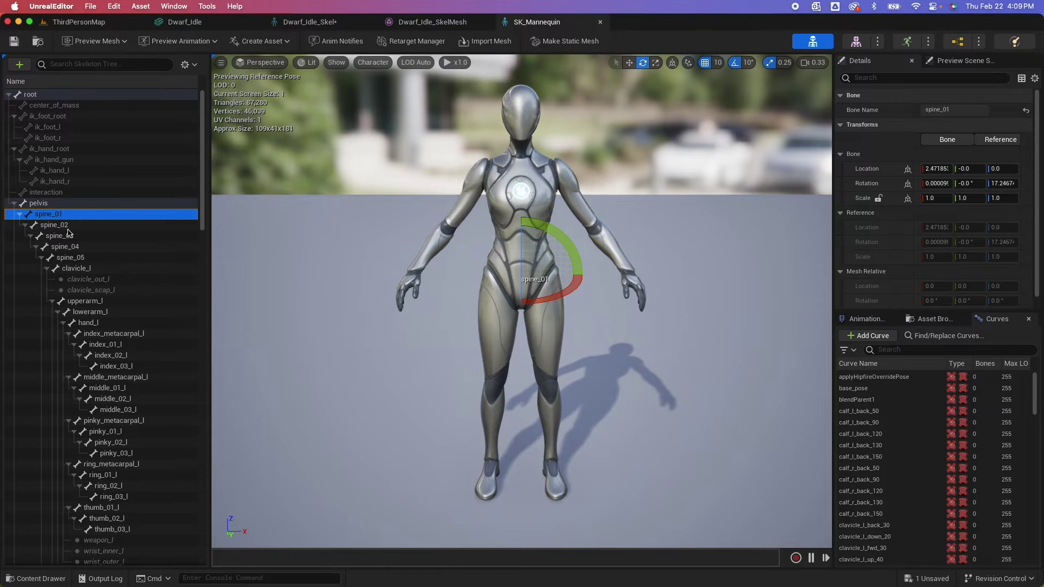
{"action": "left_click", "coordinate": [44, 268]}
{"action": "left_click", "coordinate": [41, 257]}
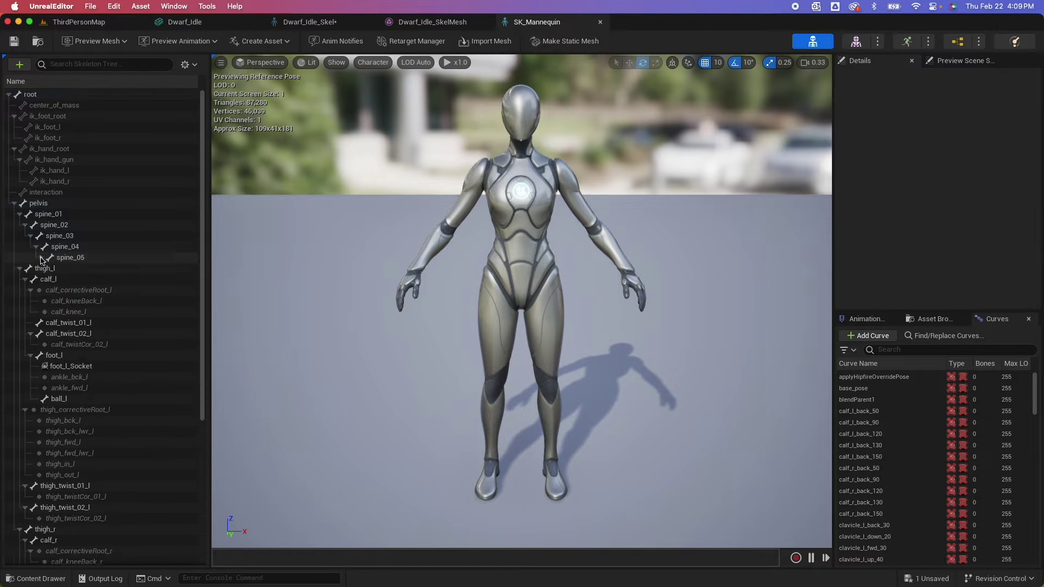
{"action": "left_click", "coordinate": [23, 268]}
{"action": "left_click", "coordinate": [20, 268]}
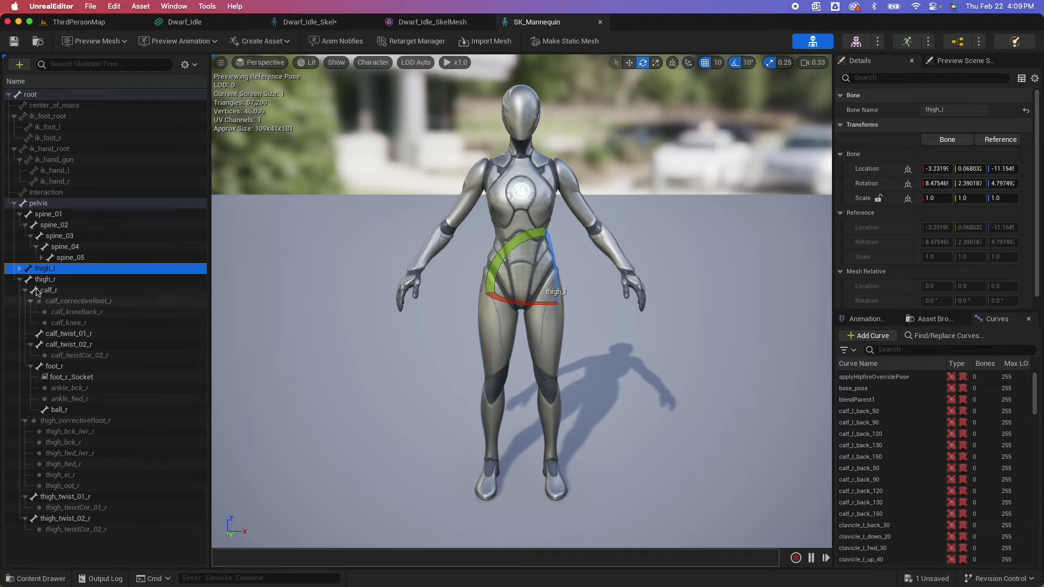
{"action": "left_click", "coordinate": [20, 279]}
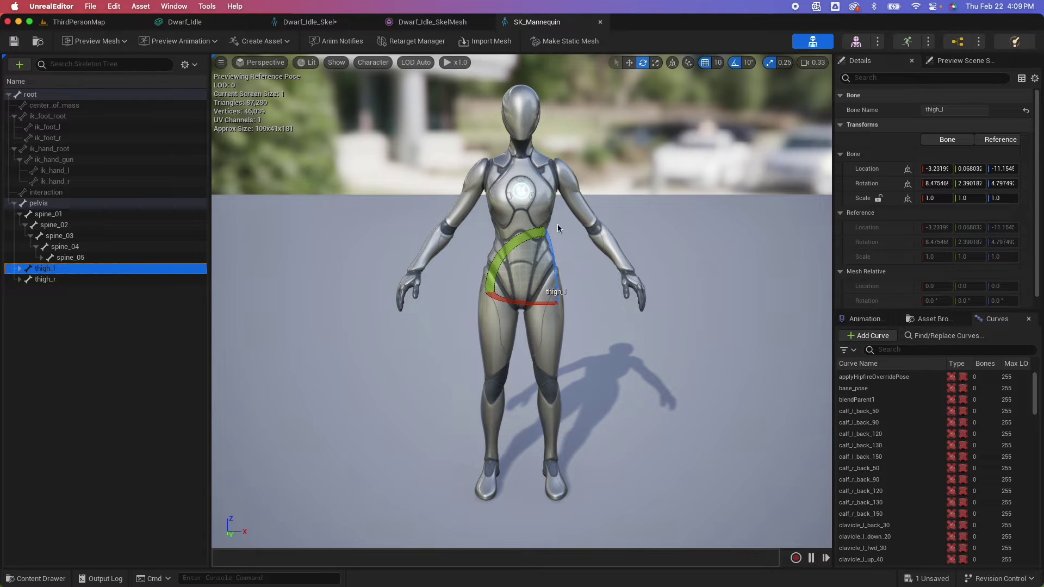
{"action": "left_click", "coordinate": [20, 269]}
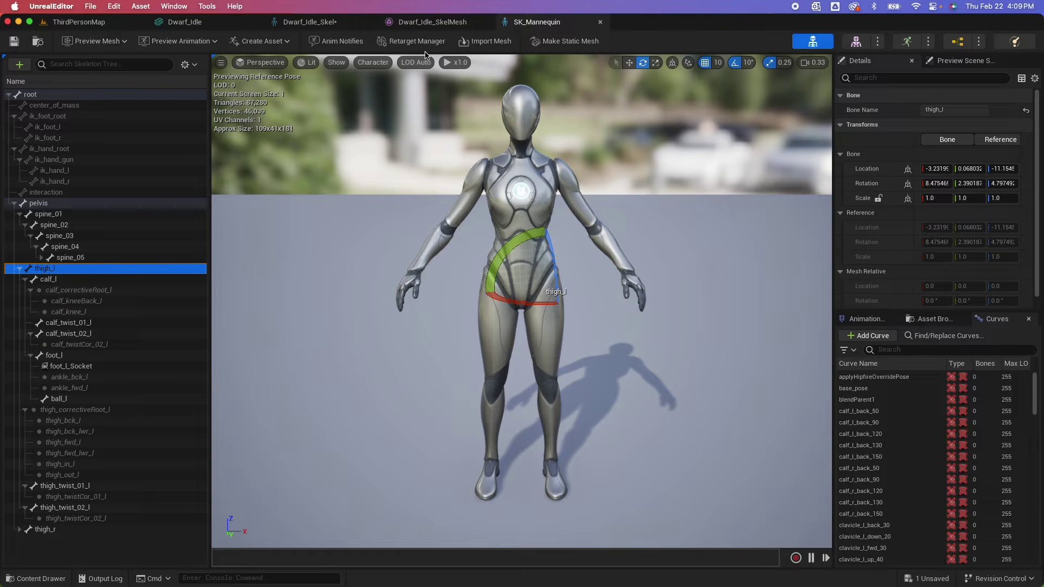
- Set the mannequin's bone drawing to All Hierarchy
{"action": "left_click", "coordinate": [373, 62]}
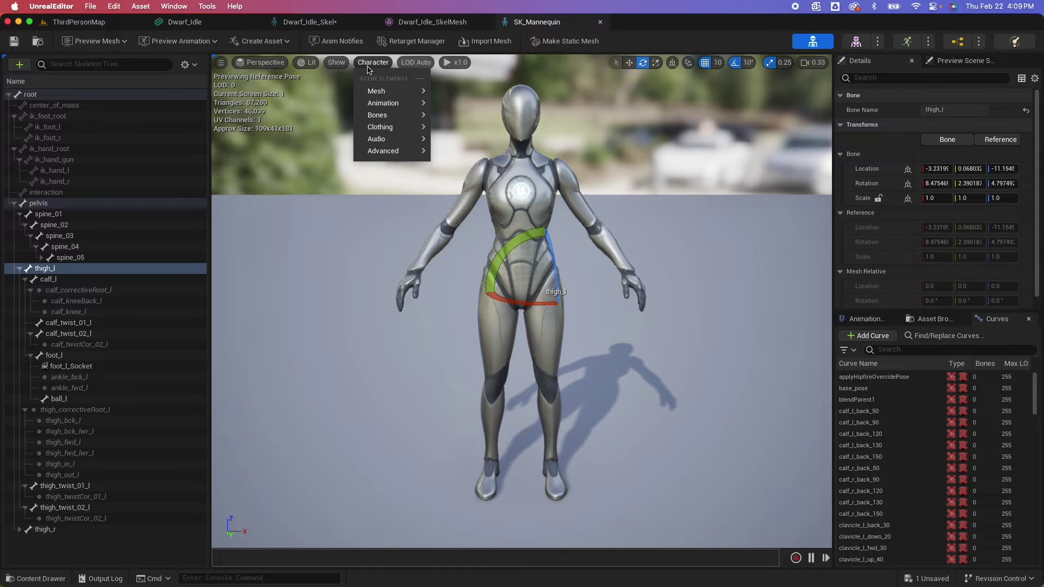
{"action": "mouse_move", "coordinate": [380, 127]}
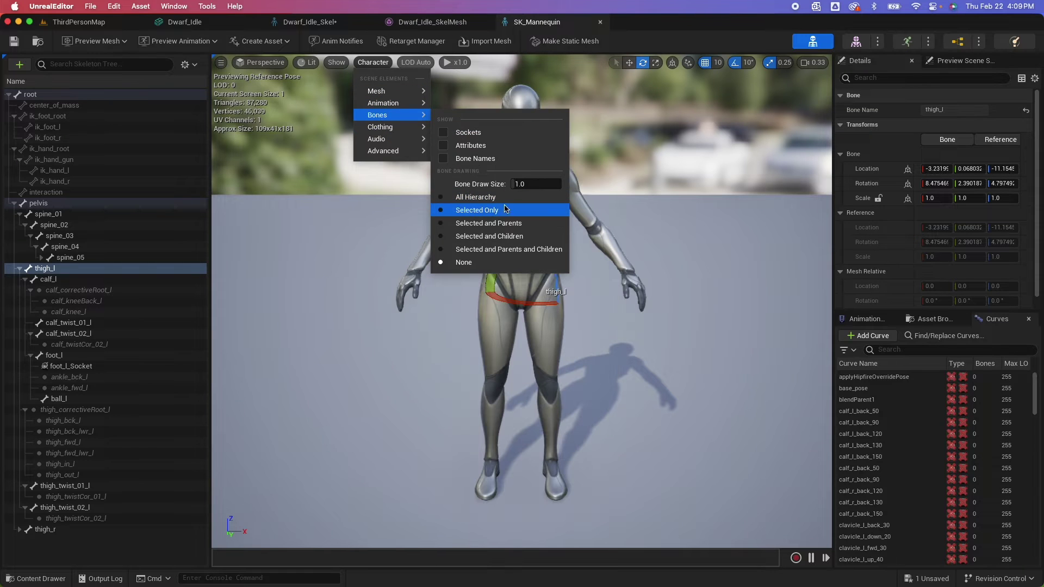
{"action": "left_click", "coordinate": [502, 200]}
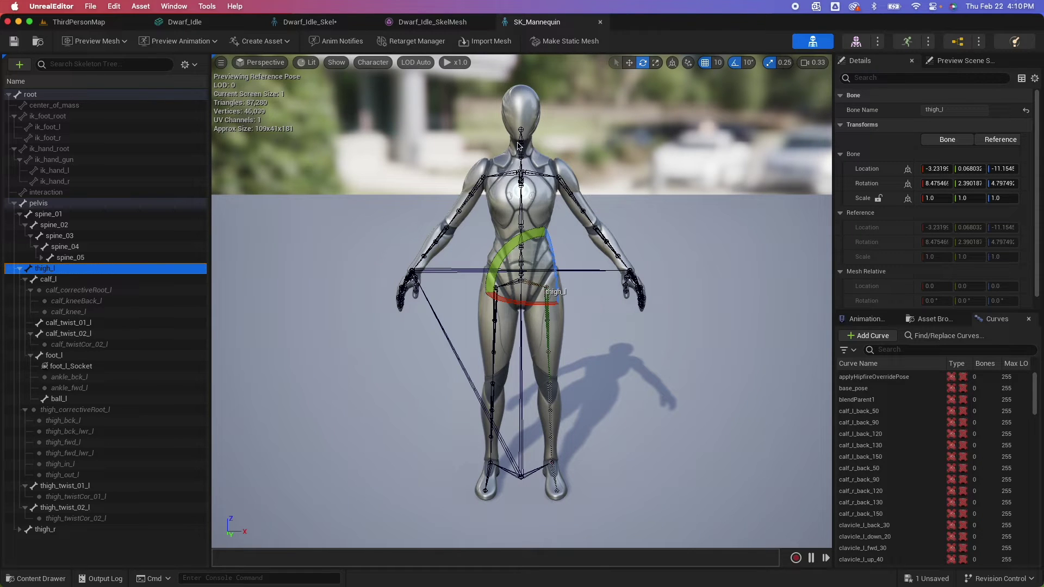
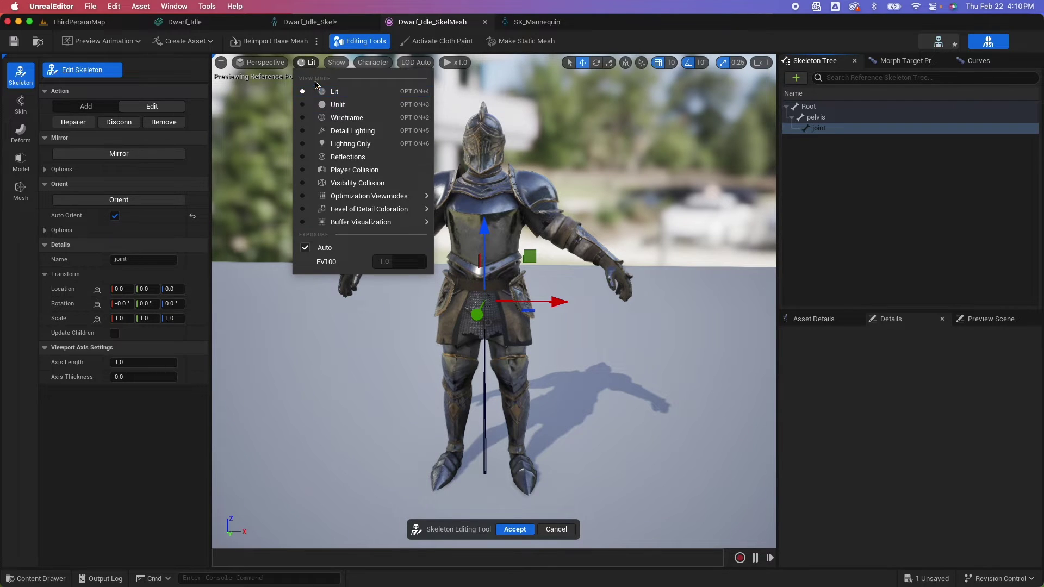
- Display the knight unlit and move the new joint under pelvis to its left hip, at about X 17.9, Z -4.5
{"action": "left_click", "coordinate": [343, 103]}
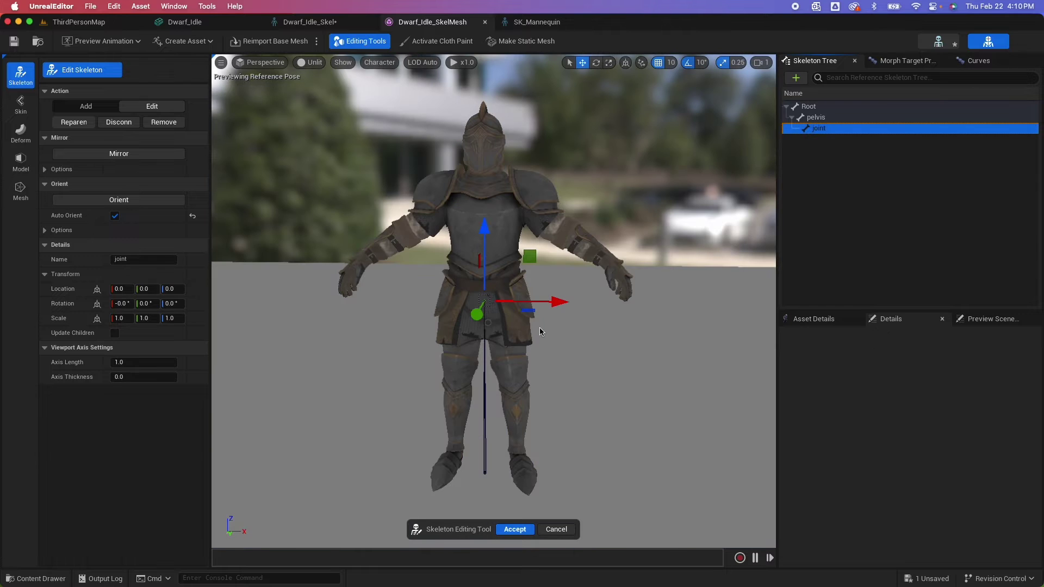
{"action": "right_click_drag", "start_coordinate": [515, 342], "coordinate": [608, 303]}
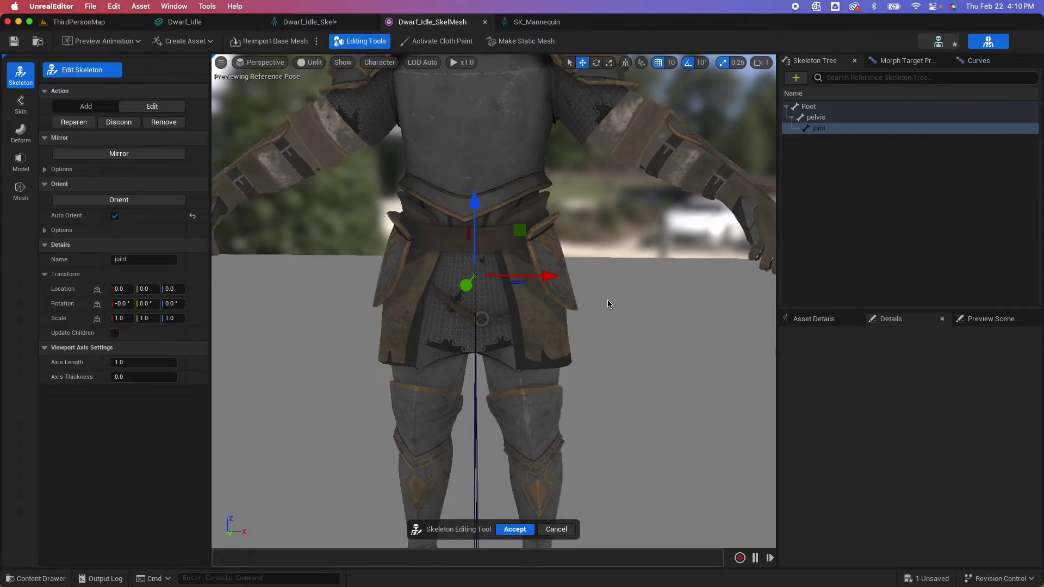
{"action": "left_click", "coordinate": [823, 124]}
{"action": "left_click_drag", "start_coordinate": [543, 277], "coordinate": [579, 280]}
{"action": "left_click_drag", "start_coordinate": [522, 216], "coordinate": [522, 227]}
{"action": "left_click_drag", "start_coordinate": [610, 290], "coordinate": [605, 289]}
- Rename the hip joint under pelvis as thigh_l
{"action": "left_click", "coordinate": [824, 132]}
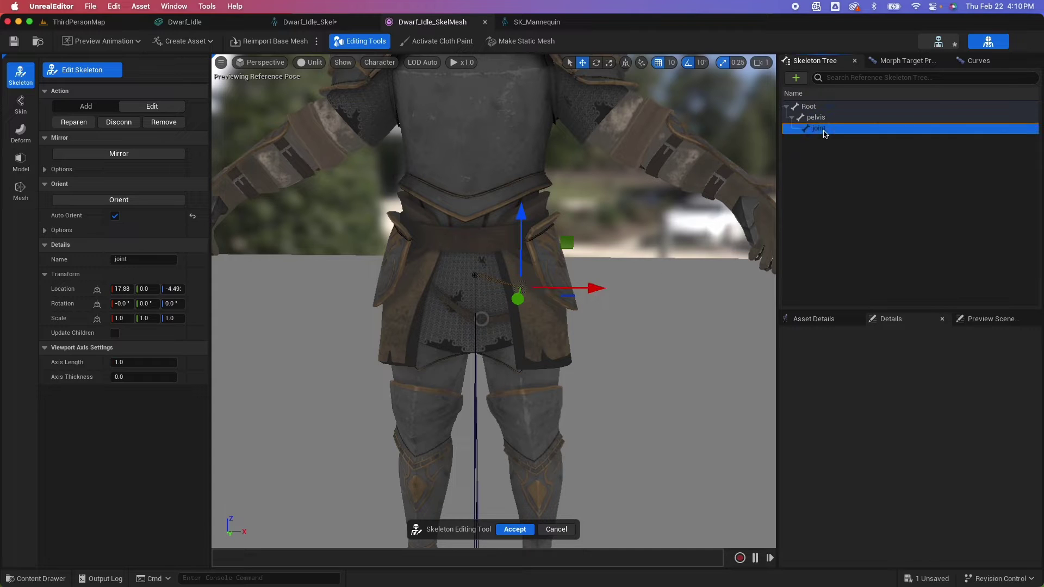
{"action": "left_click", "coordinate": [825, 130]}
{"action": "type", "text": "th"}
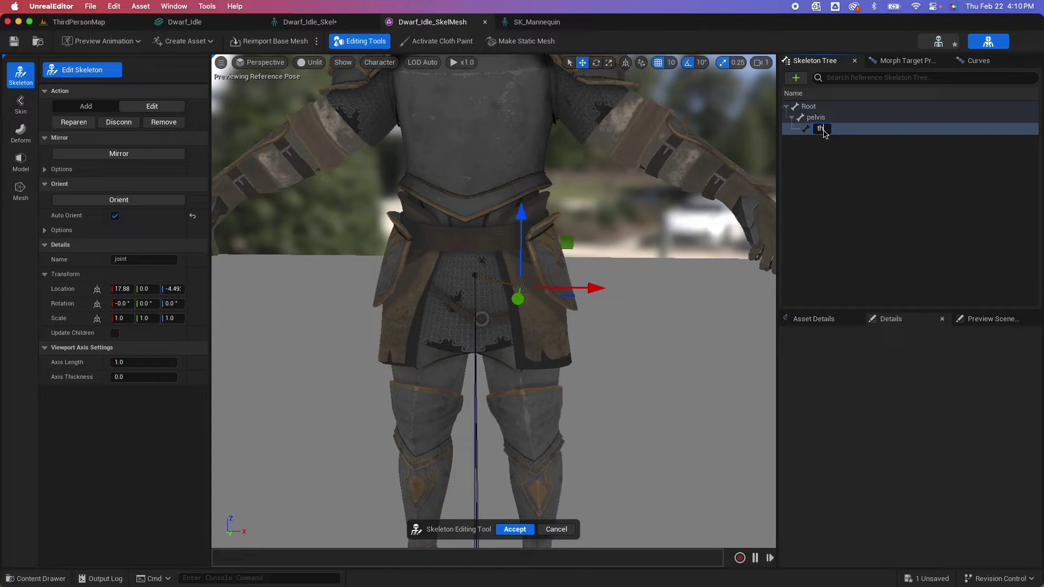
{"action": "type", "text": "igh_l"}
{"action": "key", "text": "Return"}
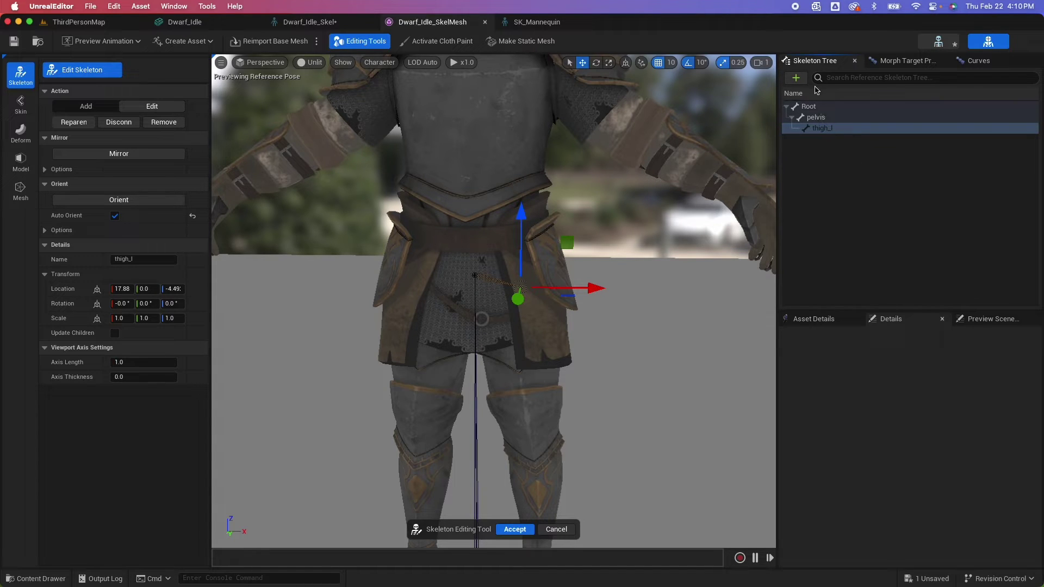
- Add a child bone under thigh_l and place it at the left knee, at about X 5.6, Z -66.5
{"action": "key", "text": "n"}
{"action": "left_click", "coordinate": [823, 140]}
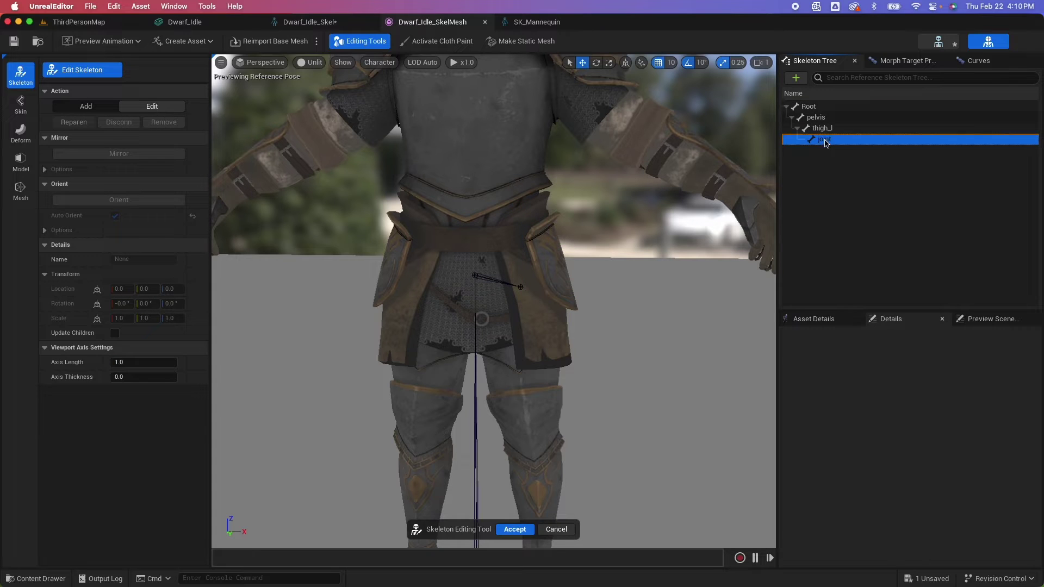
{"action": "left_click_drag", "start_coordinate": [522, 231], "coordinate": [531, 375]}
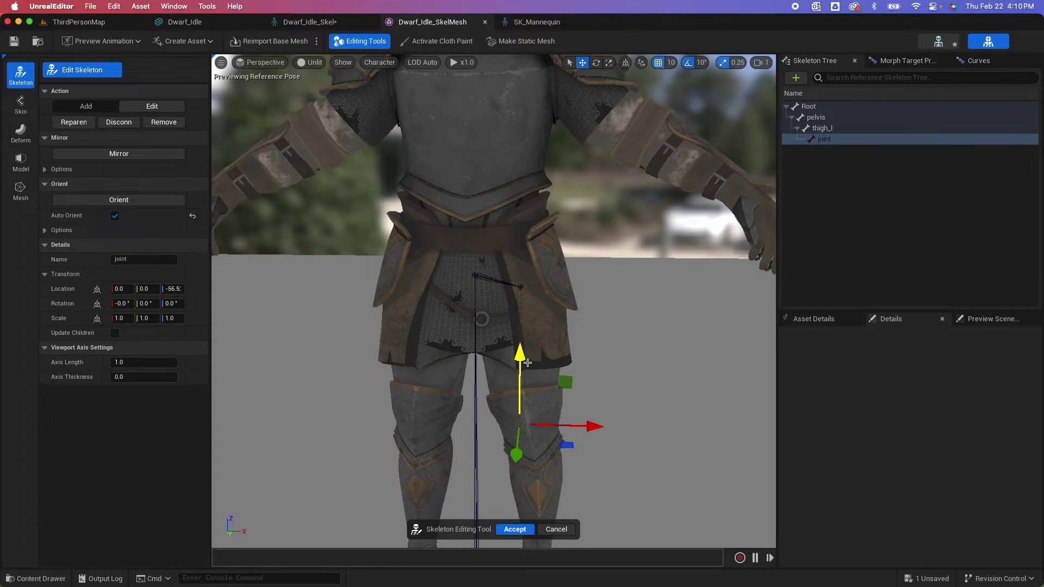
{"action": "left_click_drag", "start_coordinate": [595, 429], "coordinate": [606, 429]}
{"action": "left_click_drag", "start_coordinate": [534, 375], "coordinate": [534, 399]}
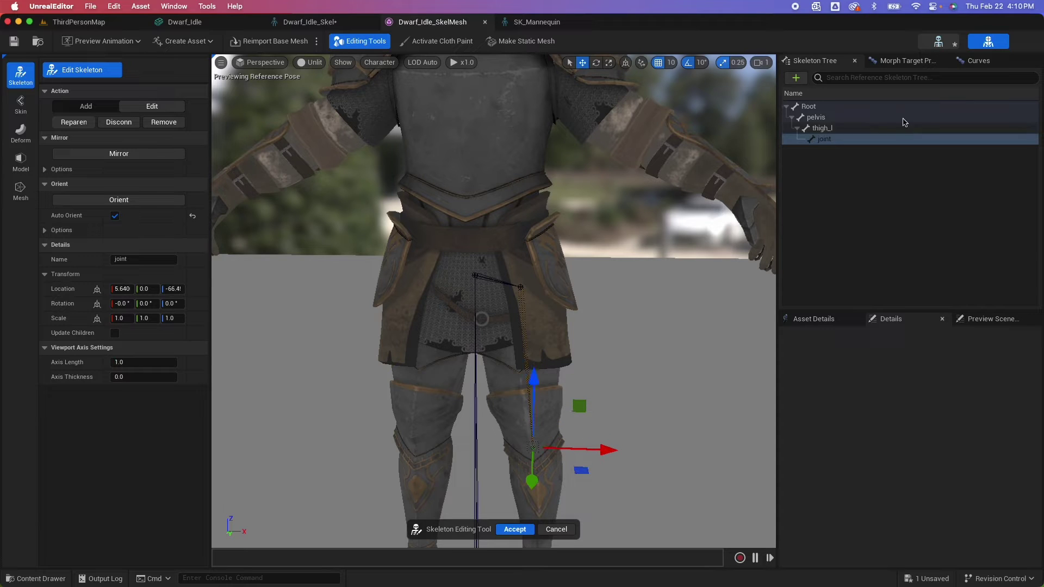
- Rename the knee joint under thigh_l as calf_l
{"action": "left_click", "coordinate": [828, 141]}
{"action": "left_click", "coordinate": [828, 140]}
{"action": "type", "text": "c"}
{"action": "key", "text": "Return"}
{"action": "left_click", "coordinate": [832, 142]}
{"action": "key", "text": "Return"}
- Add a child bone under calf_l at the left ankle, about X 4.2, Z -59.2, and name it foot_l
{"action": "middle_click_drag", "start_coordinate": [663, 407], "coordinate": [668, 472]}
{"action": "key", "text": "ctrl+n"}
{"action": "left_click", "coordinate": [829, 150]}
{"action": "left_click_drag", "start_coordinate": [523, 147], "coordinate": [548, 299]}
{"action": "left_click_drag", "start_coordinate": [591, 352], "coordinate": [601, 353]}
{"action": "left_click", "coordinate": [829, 151]}
{"action": "type", "text": "foot_+"}
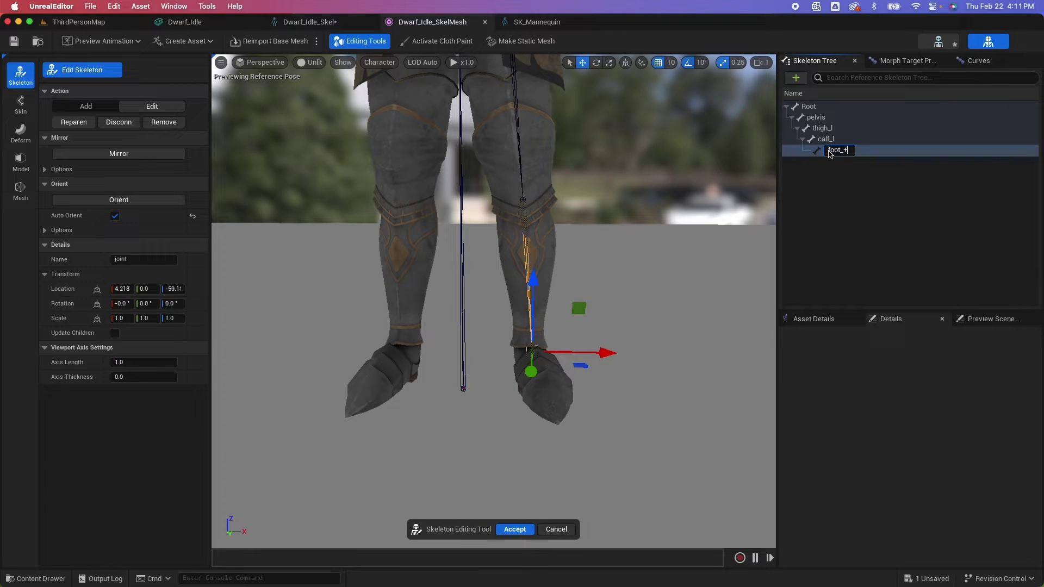
{"action": "key", "text": "Return"}
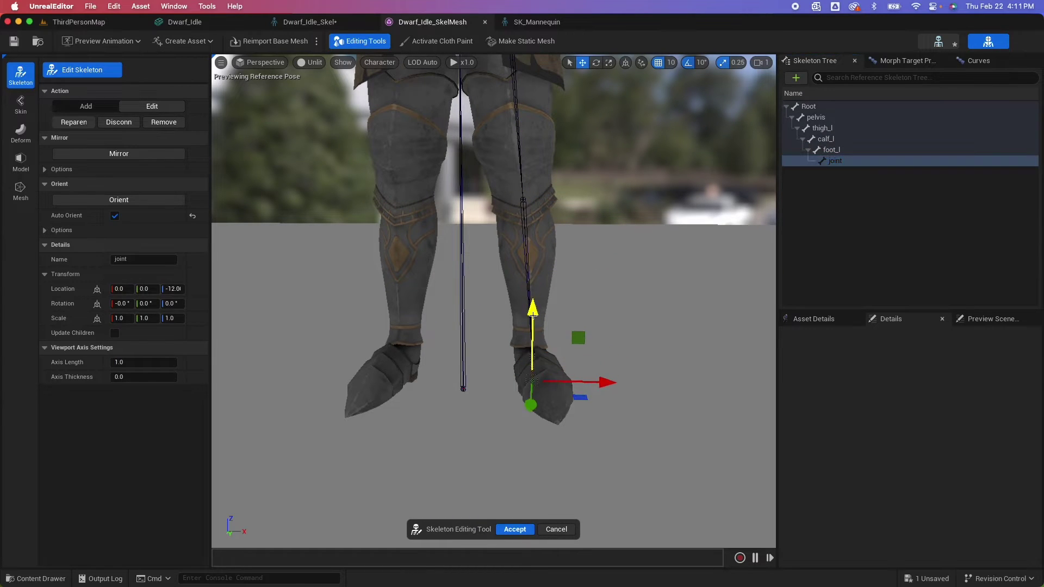
- Place the new joint under foot_l at the sole of the left foot, about X 9.3, Z -16.2, using the Right orthographic view
{"action": "left_click_drag", "start_coordinate": [601, 383], "coordinate": [616, 384]}
{"action": "left_click_drag", "start_coordinate": [549, 412], "coordinate": [549, 422]}
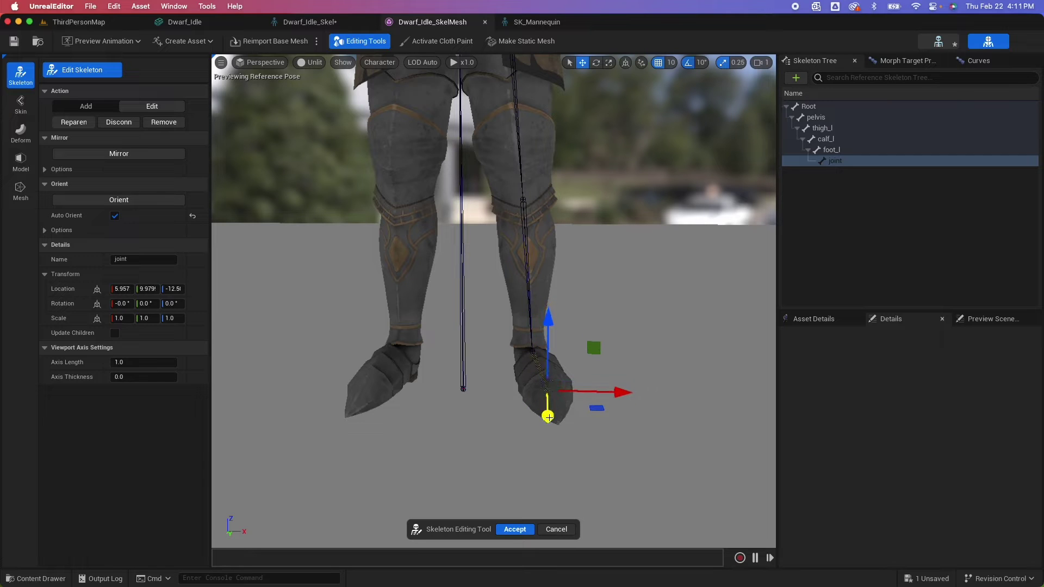
{"action": "left_click", "coordinate": [264, 62]}
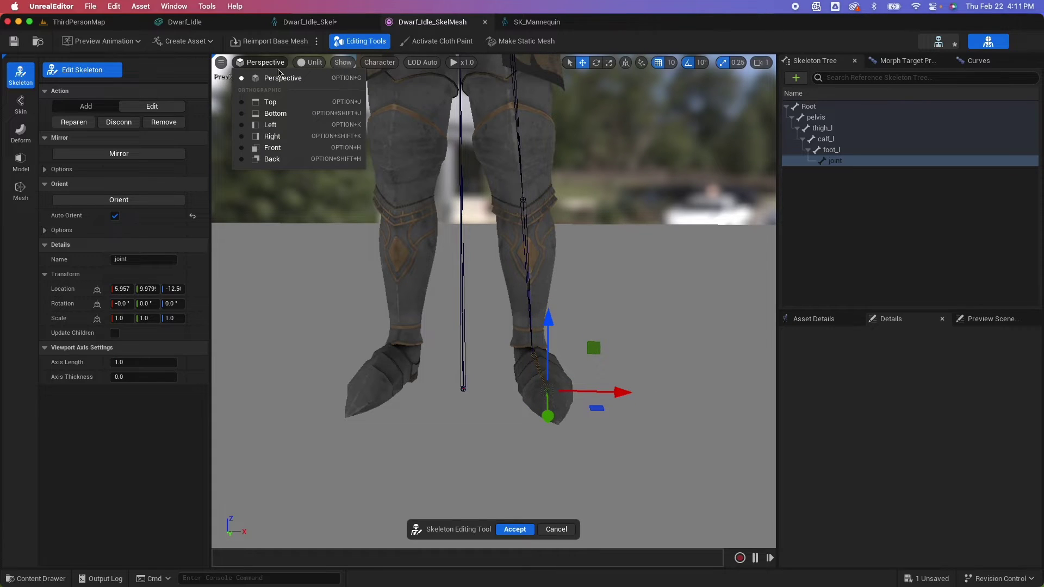
{"action": "left_click", "coordinate": [271, 136]}
{"action": "left_click_drag", "start_coordinate": [494, 234], "coordinate": [494, 277]}
{"action": "left_click_drag", "start_coordinate": [575, 344], "coordinate": [615, 344]}
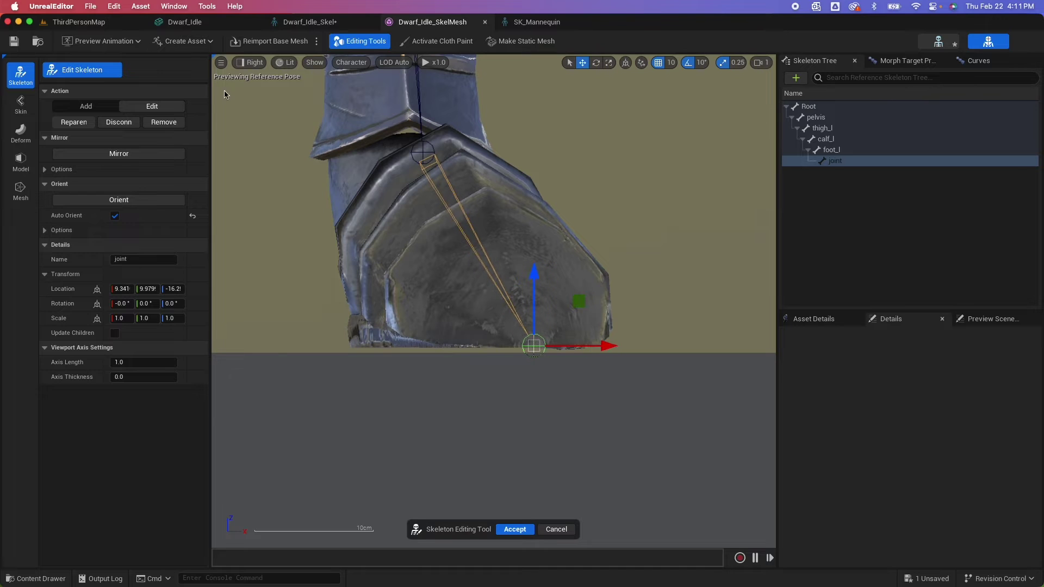
- In the Front orthographic view, shift calf_l and foot_l back into the leg, to about Y -4.7 and Y -6.7
{"action": "left_click", "coordinate": [252, 62]}
{"action": "left_click", "coordinate": [280, 146]}
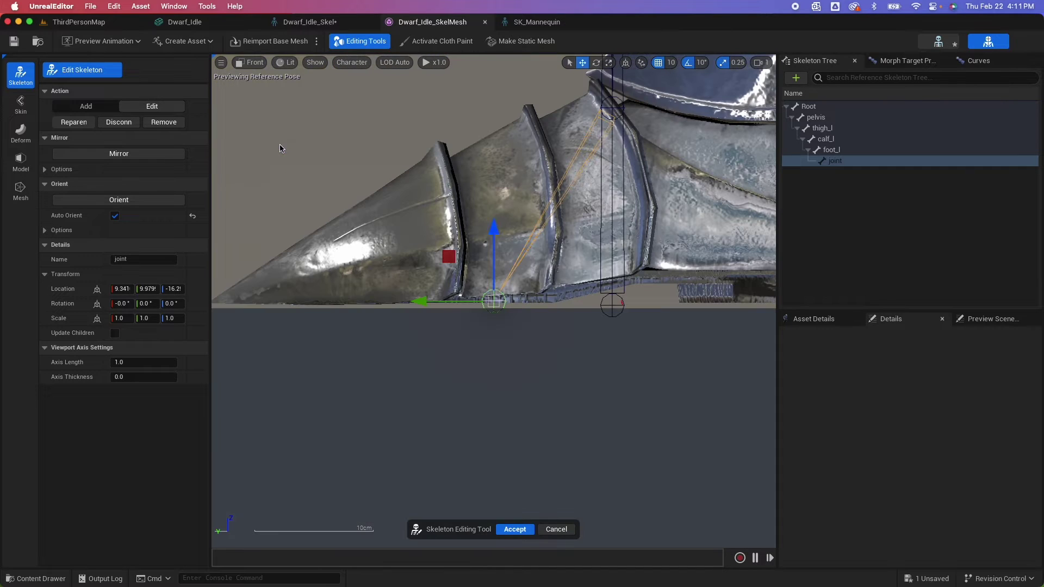
{"action": "scroll", "coordinate": [494, 256], "scroll_direction": "down", "scroll_amount": 6}
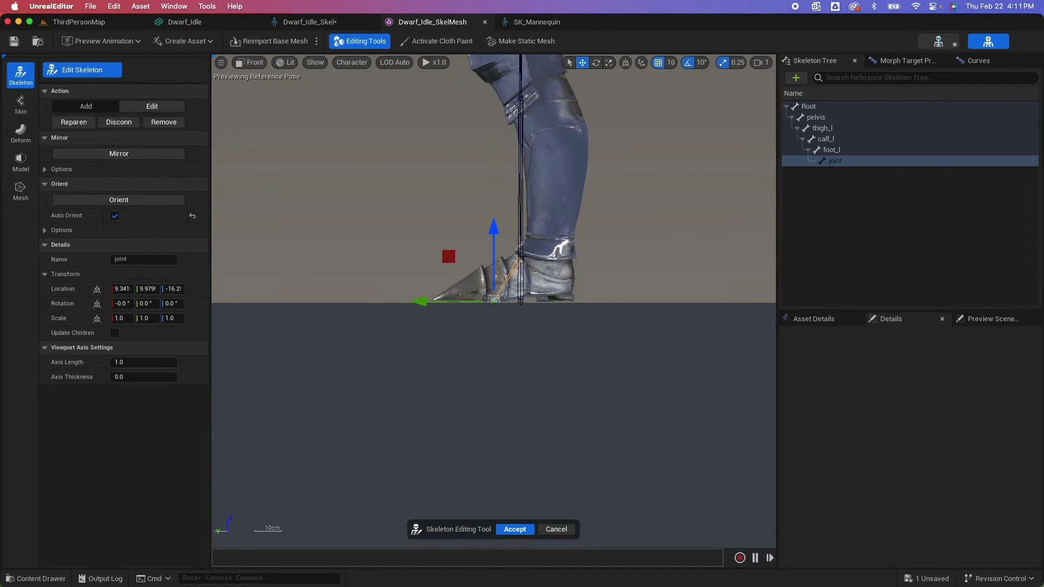
{"action": "left_click", "coordinate": [828, 150]}
{"action": "left_click_drag", "start_coordinate": [448, 257], "coordinate": [479, 257]}
- Move the joint under foot_l forward to the toe tip, at about Y 42.2, and rename it ball_l
{"action": "left_click", "coordinate": [831, 161]}
{"action": "left_click_drag", "start_coordinate": [422, 301], "coordinate": [365, 301]}
{"action": "left_click", "coordinate": [833, 162]}
{"action": "type", "text": "ball_l"}
{"action": "key", "text": "Return"}
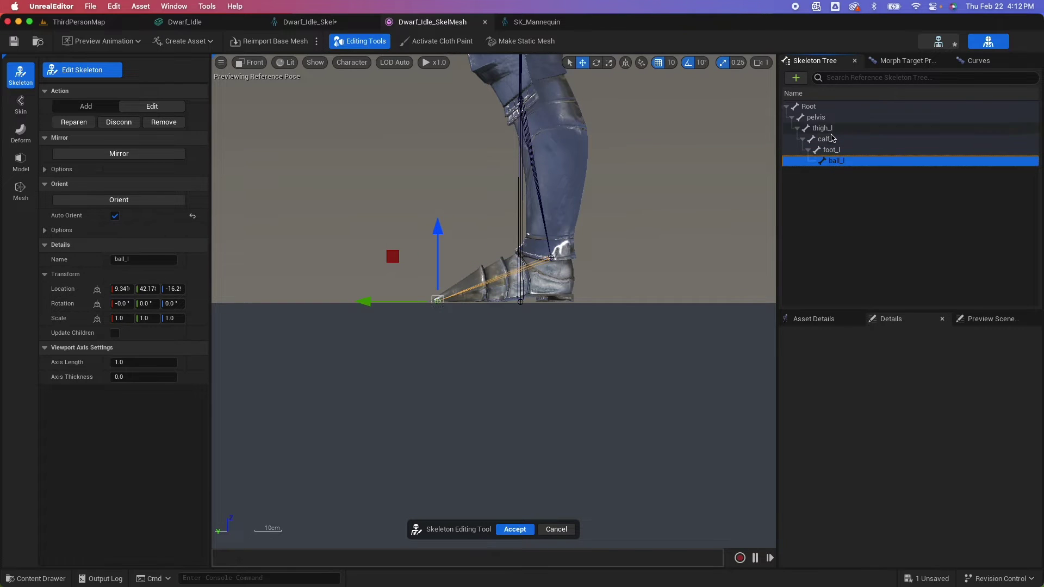
- Mirror the thigh_l bone chain onto the other leg and save the mesh with the accepted skeleton edits
{"action": "left_click", "coordinate": [965, 139]}
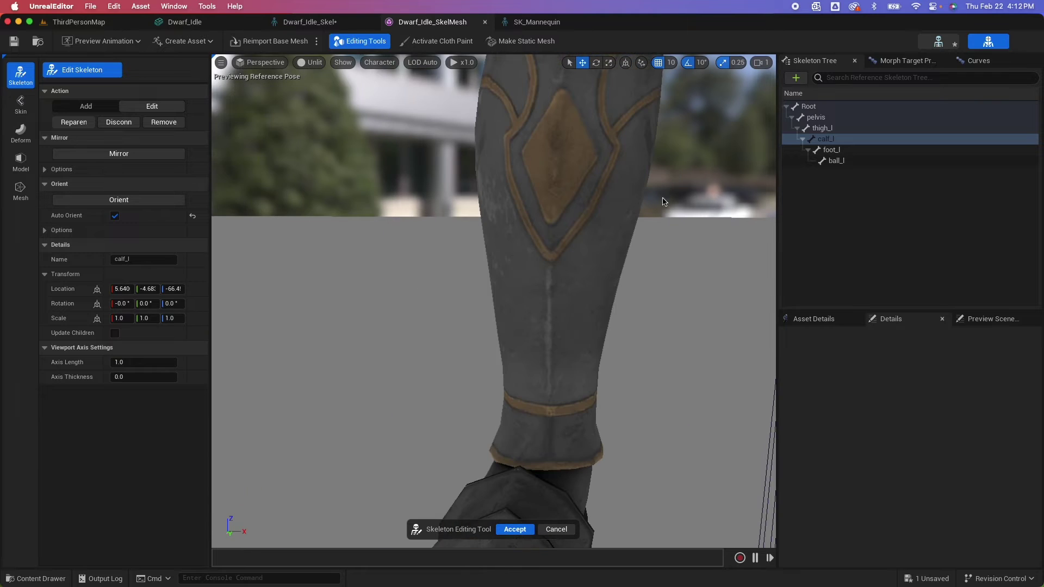
{"action": "scroll", "coordinate": [494, 301], "scroll_direction": "down", "scroll_amount": 10}
{"action": "middle_click_drag", "start_coordinate": [467, 244], "coordinate": [491, 256]}
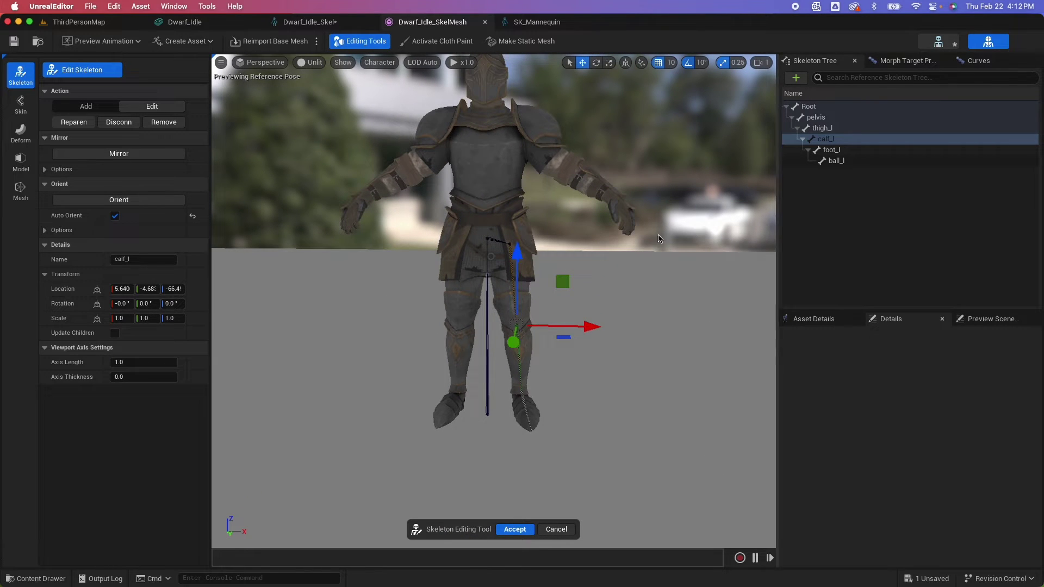
{"action": "left_click", "coordinate": [822, 128]}
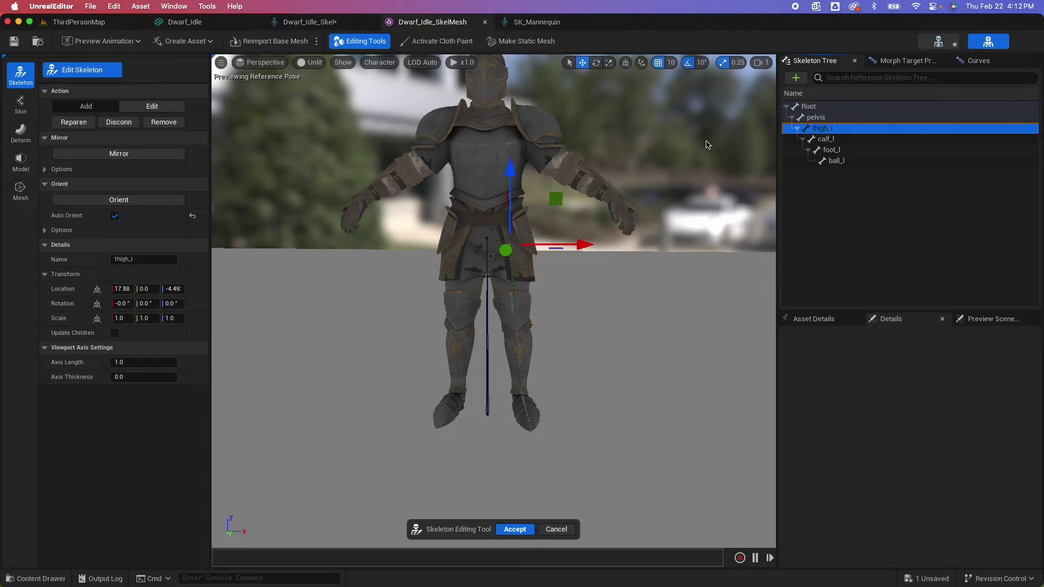
{"action": "left_click", "coordinate": [128, 155]}
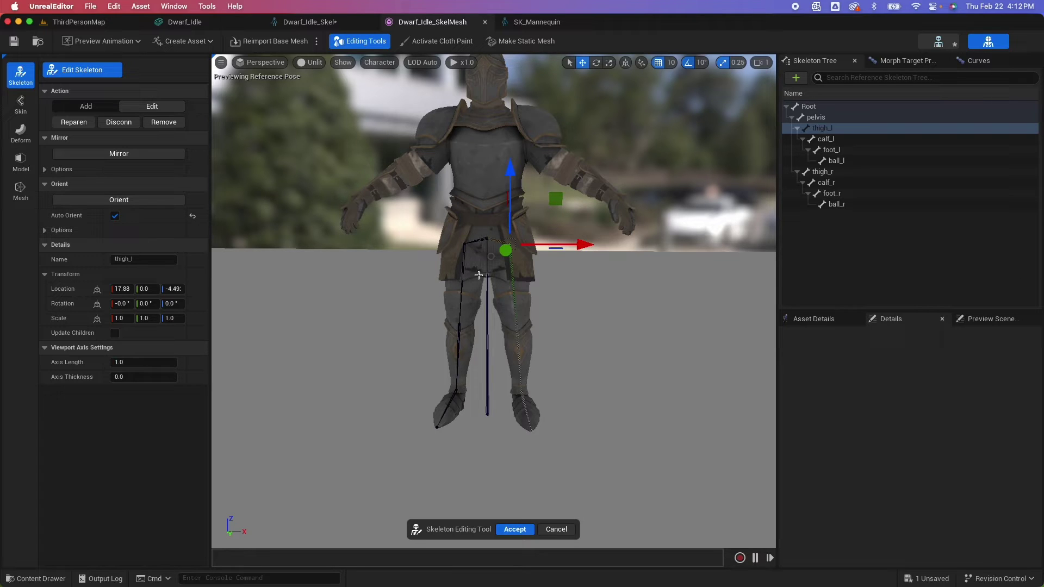
{"action": "left_click", "coordinate": [515, 534]}
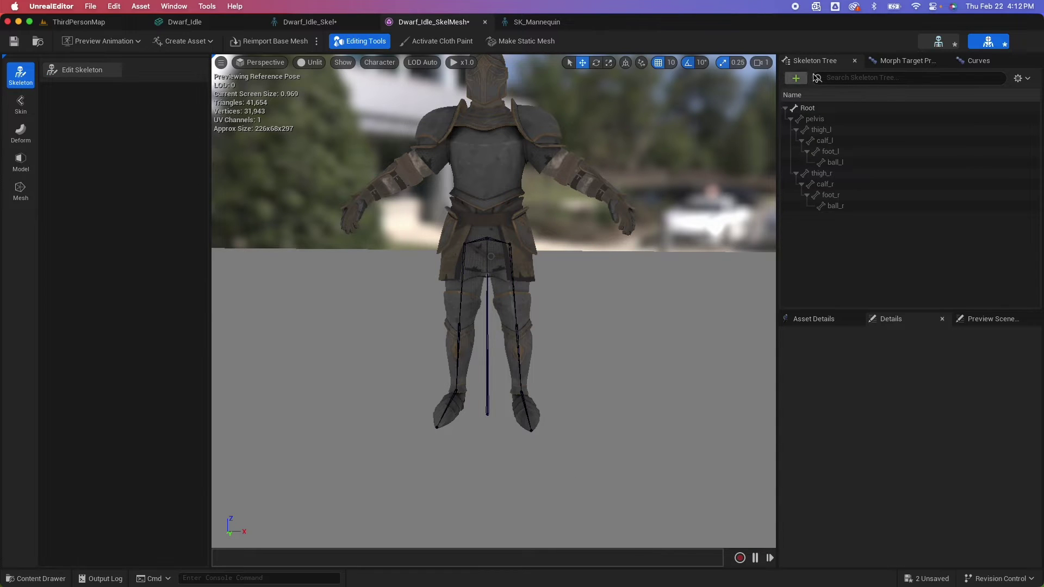
{"action": "left_click", "coordinate": [14, 41]}
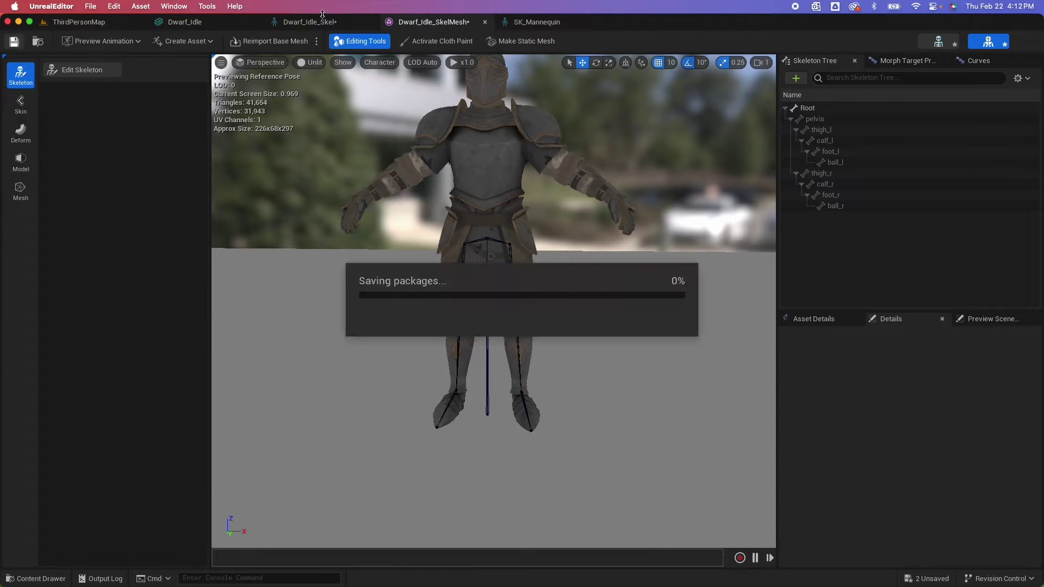
- Open the Dwarf_Idle_Skel skeleton and try rotating thigh_l to test whether the leg mesh follows
{"action": "left_click", "coordinate": [937, 41]}
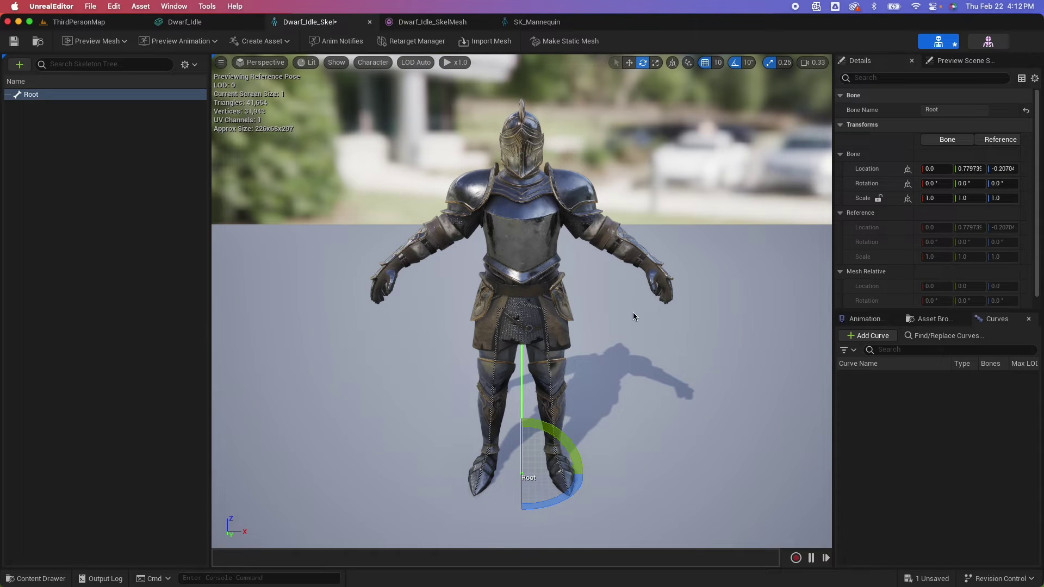
{"action": "left_click", "coordinate": [544, 311]}
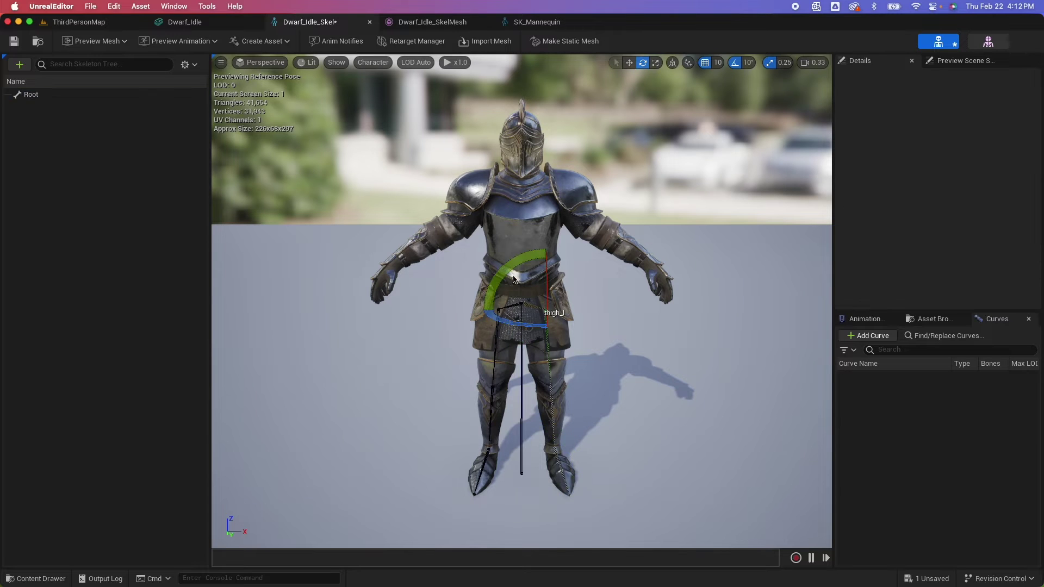
{"action": "left_click_drag", "start_coordinate": [514, 279], "coordinate": [612, 403]}
- Return to the Dwarf_Idle_SkelMesh skeletal mesh and start the Bind Skin tool
{"action": "left_click", "coordinate": [988, 42]}
{"action": "left_click", "coordinate": [20, 104]}
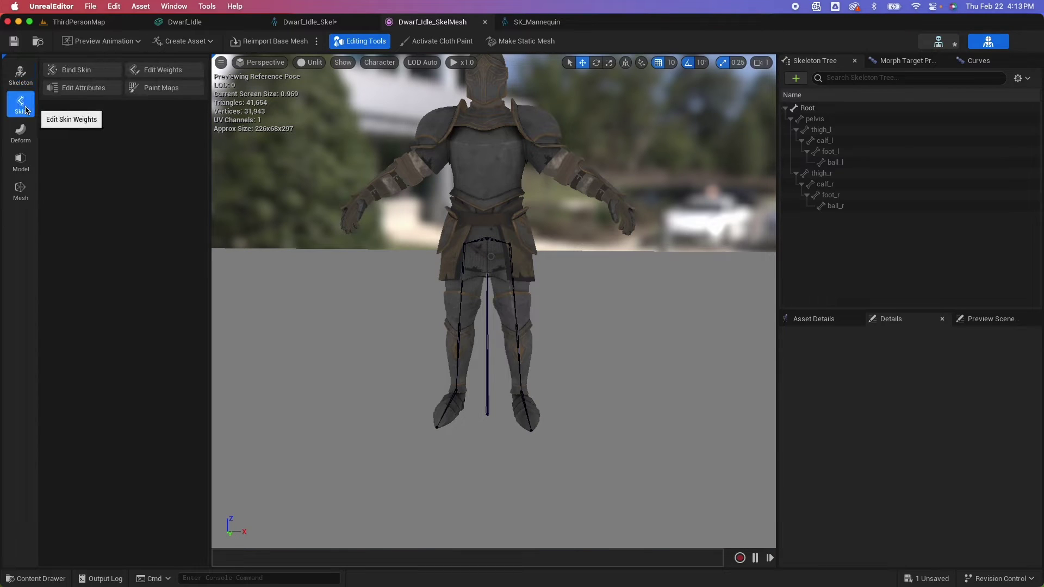
{"action": "left_click", "coordinate": [80, 71]}
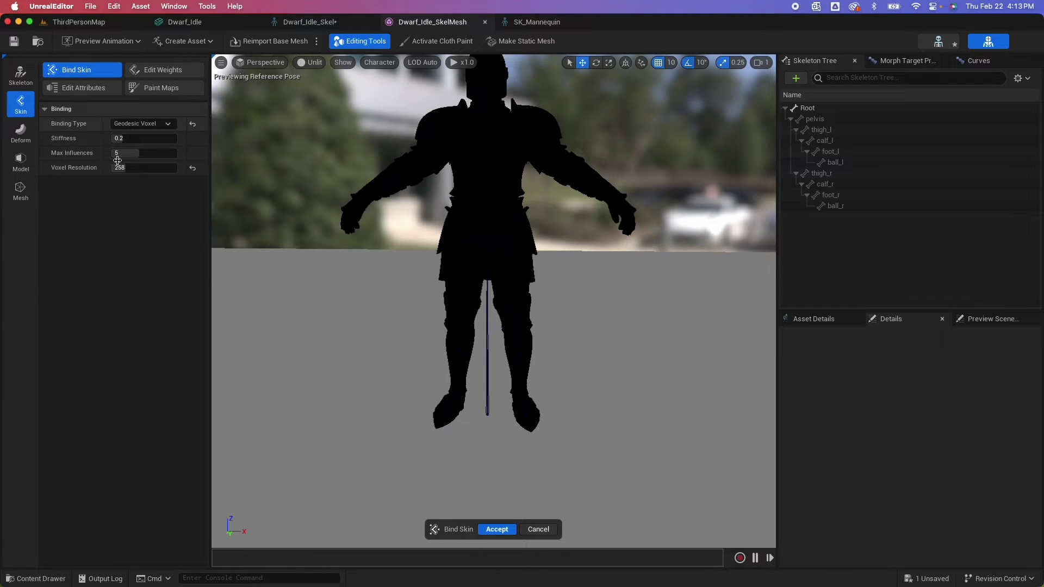
- Examine the skin weight distribution on the pelvis and the left leg bones from thigh_l down to ball_l
{"action": "left_click", "coordinate": [818, 119]}
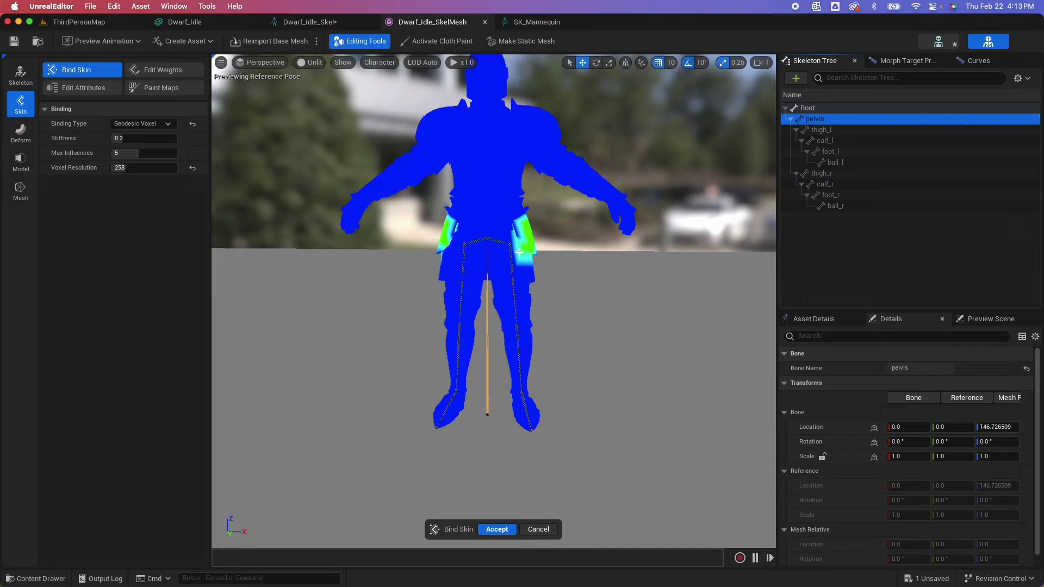
{"action": "left_click", "coordinate": [823, 130]}
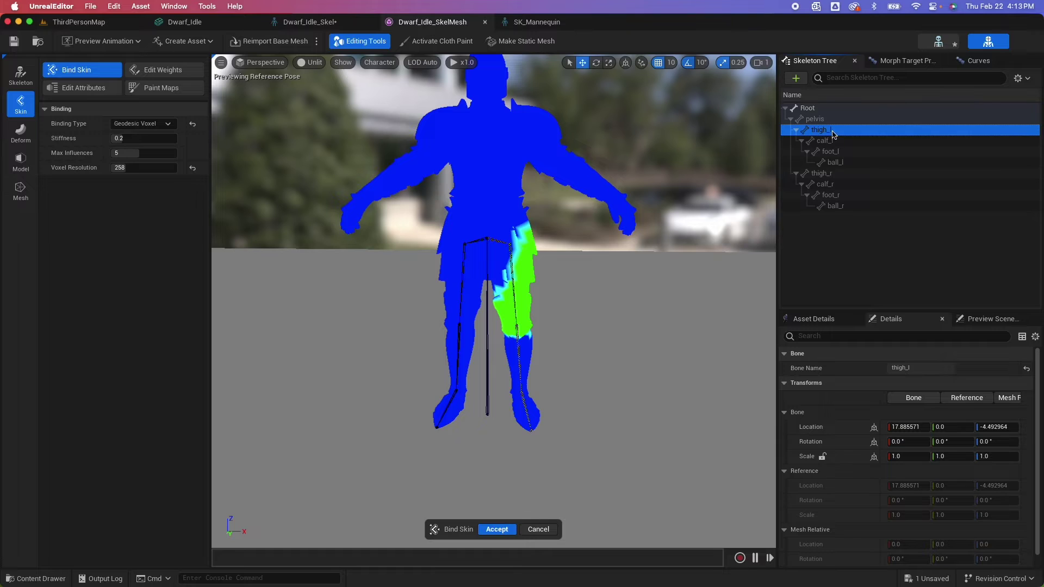
{"action": "left_click", "coordinate": [825, 141]}
{"action": "key", "text": "Down"}
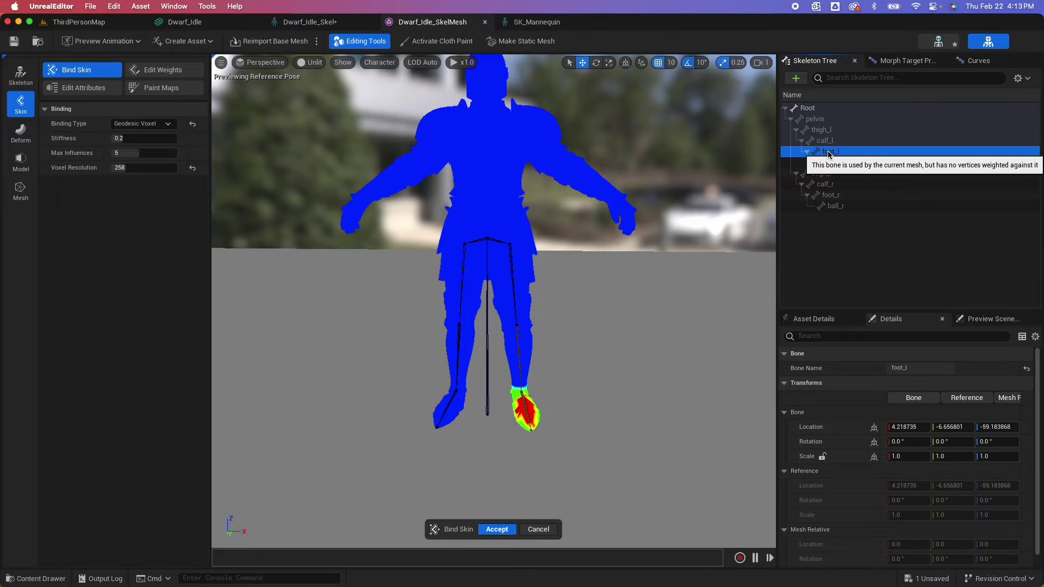
{"action": "key", "text": "Down"}
{"action": "left_click", "coordinate": [821, 130]}
{"action": "key", "text": "Up"}
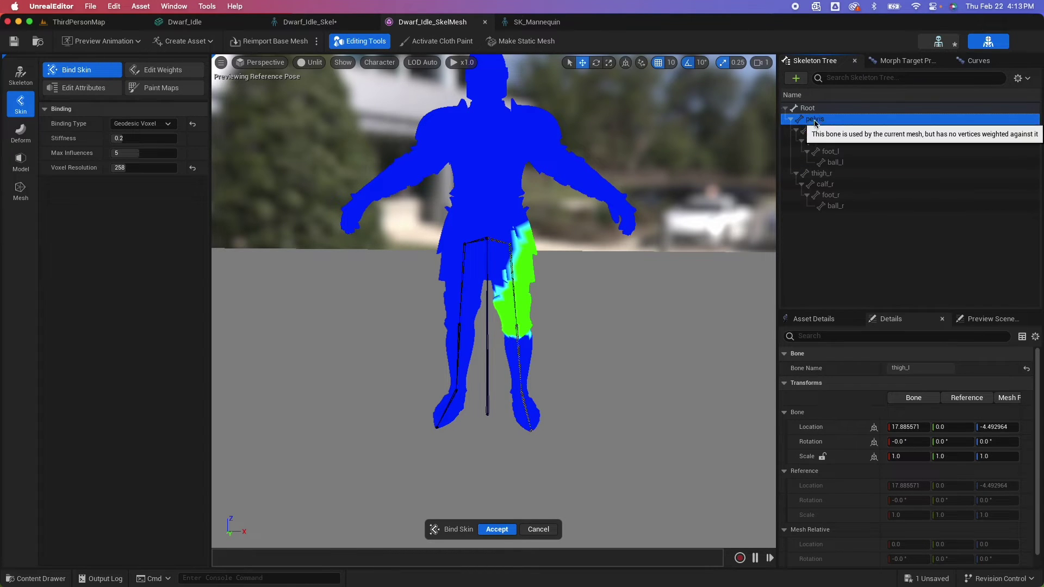
- Accept the skin binding and save the skeletal mesh
{"action": "left_click", "coordinate": [496, 530]}
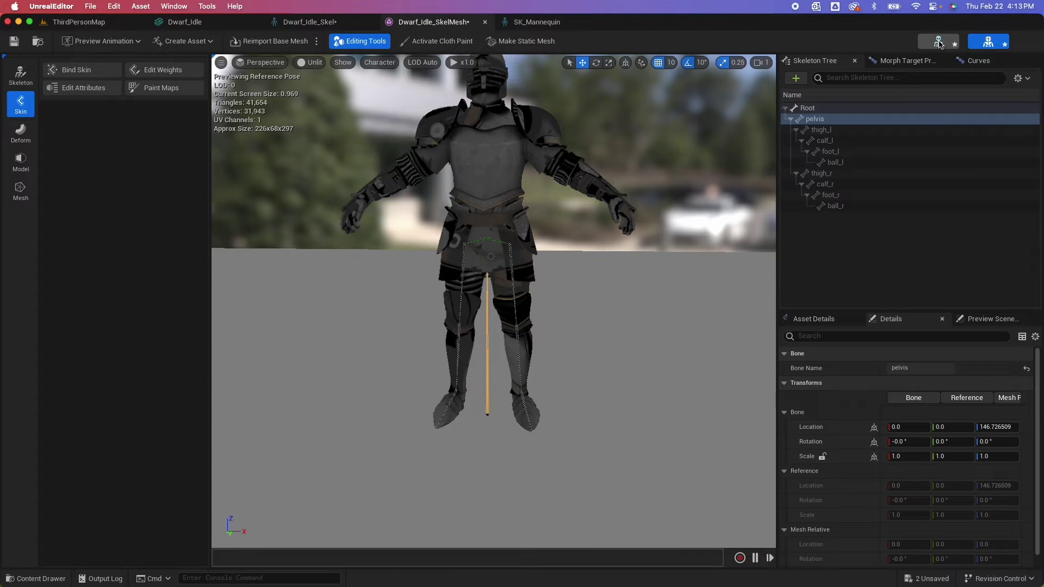
{"action": "left_click", "coordinate": [14, 40]}
- Test the new binding by rotating thigh_l in the Dwarf_Idle_Skel skeleton, and return to the skeletal mesh
{"action": "left_click", "coordinate": [939, 42]}
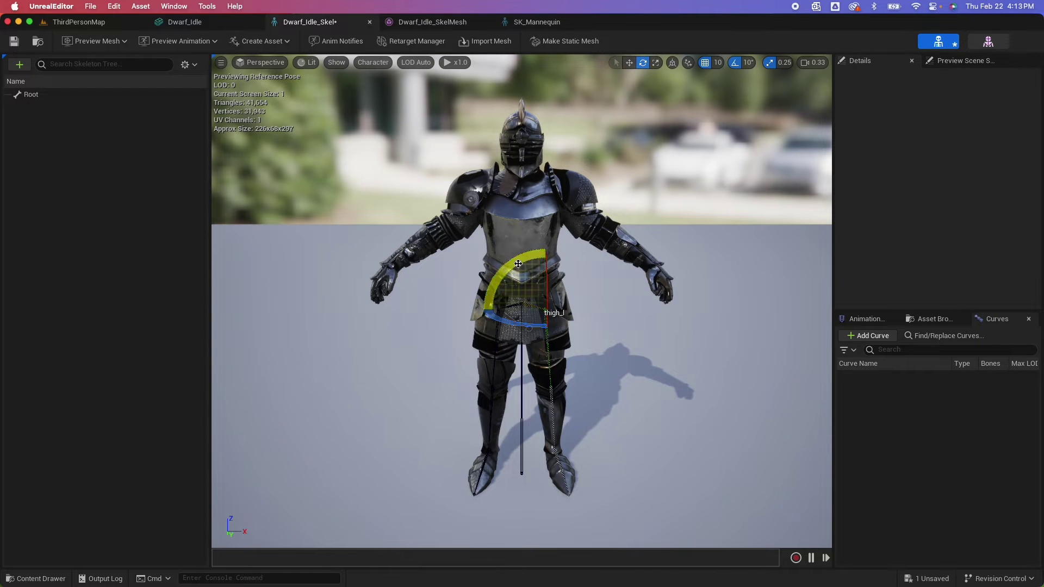
{"action": "left_click_drag", "start_coordinate": [518, 264], "coordinate": [609, 310]}
{"action": "left_click", "coordinate": [987, 43]}
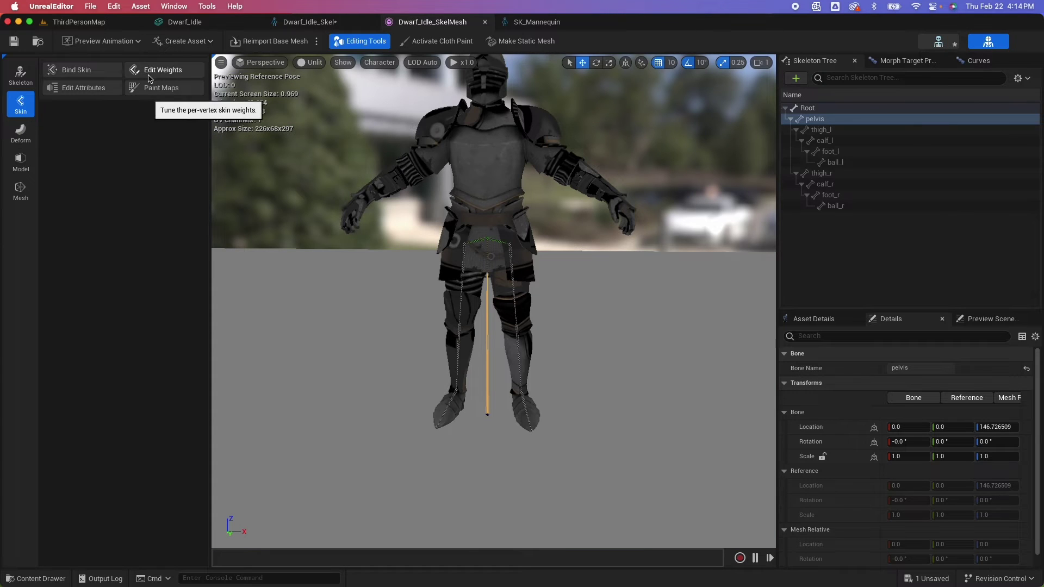
- Start editing the knight's skeleton with pelvis selected, and check the spine bones from spine_01 to spine_05 in SK_Mannequin
{"action": "left_click", "coordinate": [19, 83]}
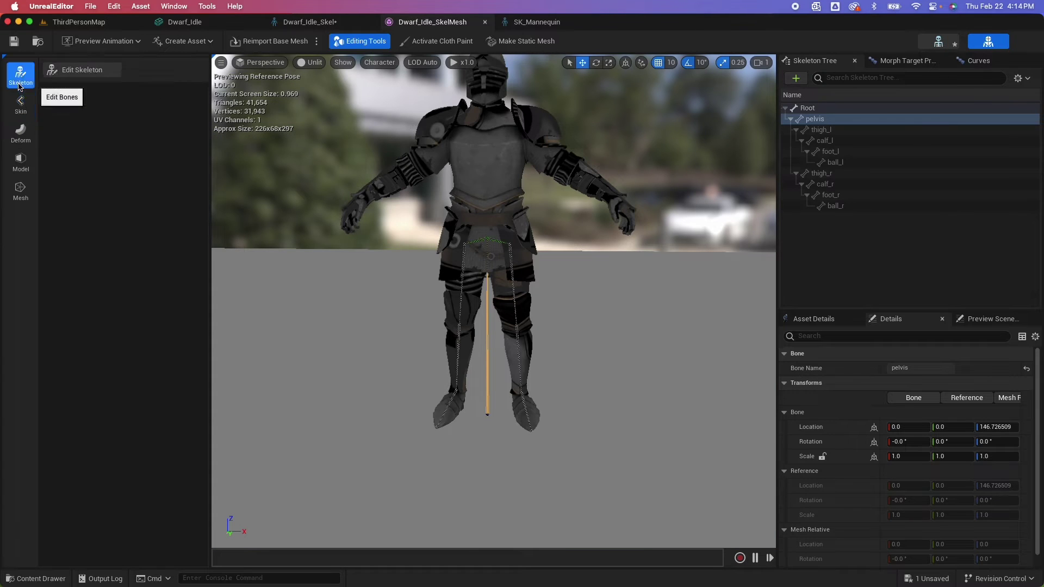
{"action": "left_click", "coordinate": [87, 70]}
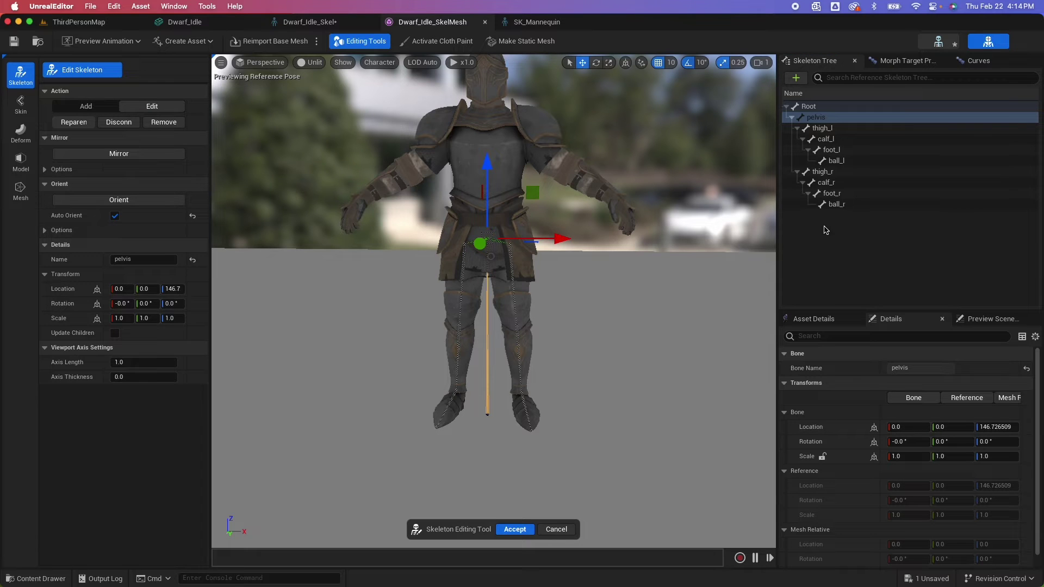
{"action": "left_click", "coordinate": [821, 118]}
{"action": "left_click", "coordinate": [551, 23]}
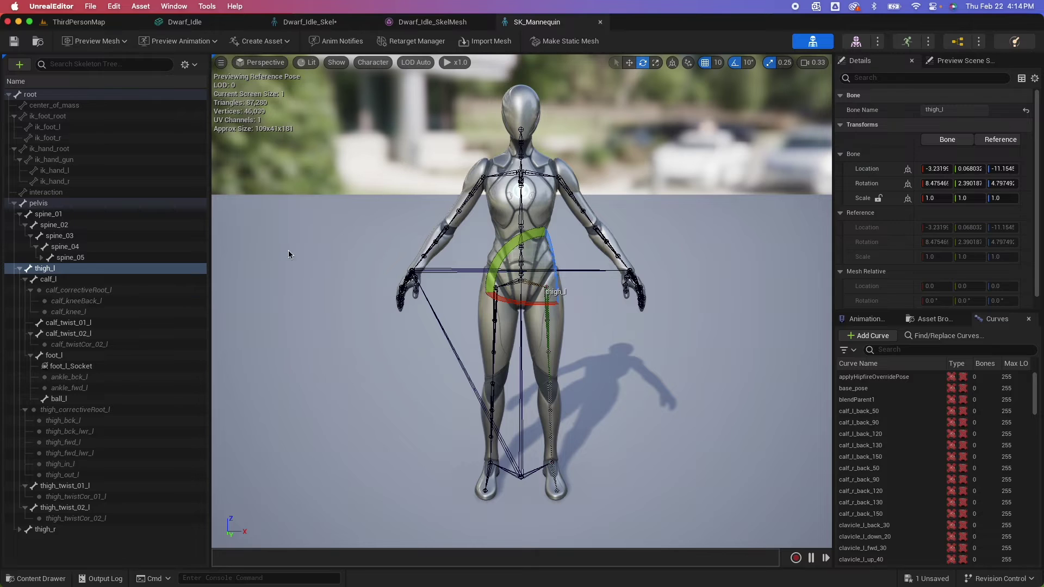
{"action": "left_click", "coordinate": [48, 214]}
{"action": "left_click", "coordinate": [74, 258]}
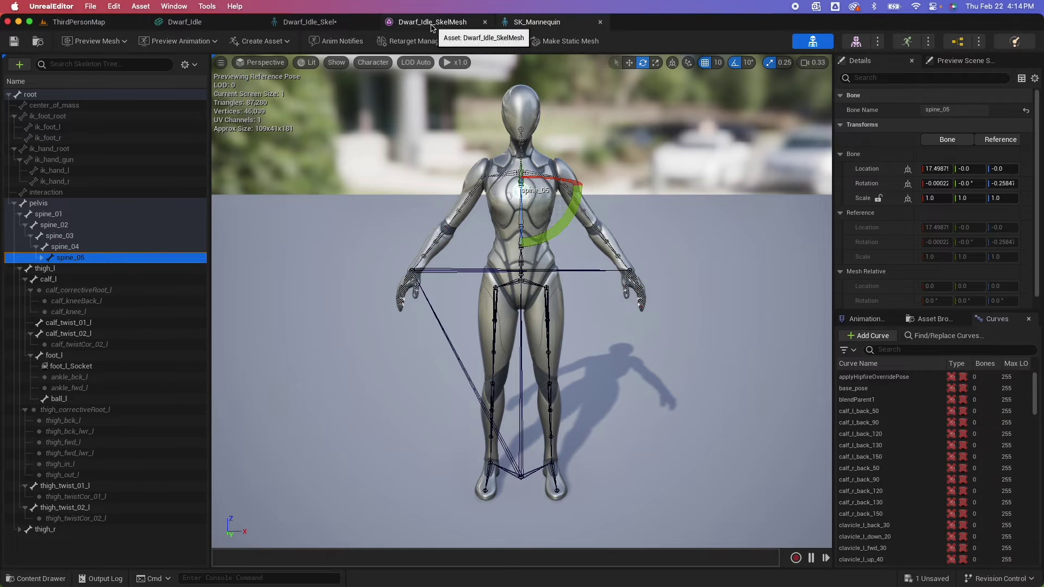
- Add a chain of five child bones under pelvis in Dwarf_Idle_SkelMesh, rising through the knight's torso
{"action": "left_click", "coordinate": [413, 24]}
{"action": "left_click", "coordinate": [796, 78]}
{"action": "left_click", "coordinate": [813, 111]}
{"action": "left_click", "coordinate": [826, 215]}
{"action": "left_click", "coordinate": [824, 215]}
{"action": "left_click_drag", "start_coordinate": [488, 168], "coordinate": [487, 55]}
{"action": "key", "text": "ctrl+n"}
{"action": "left_click", "coordinate": [826, 226]}
{"action": "left_click", "coordinate": [829, 228]}
{"action": "key", "text": "ctrl+n"}
{"action": "left_click", "coordinate": [830, 237]}
{"action": "key", "text": "ctrl+n"}
{"action": "left_click", "coordinate": [836, 246]}
{"action": "left_click", "coordinate": [835, 249]}
{"action": "key", "text": "ctrl+n"}
- Rename the five new torso bones in order as spine_01 through spine_05
{"action": "left_click", "coordinate": [822, 216]}
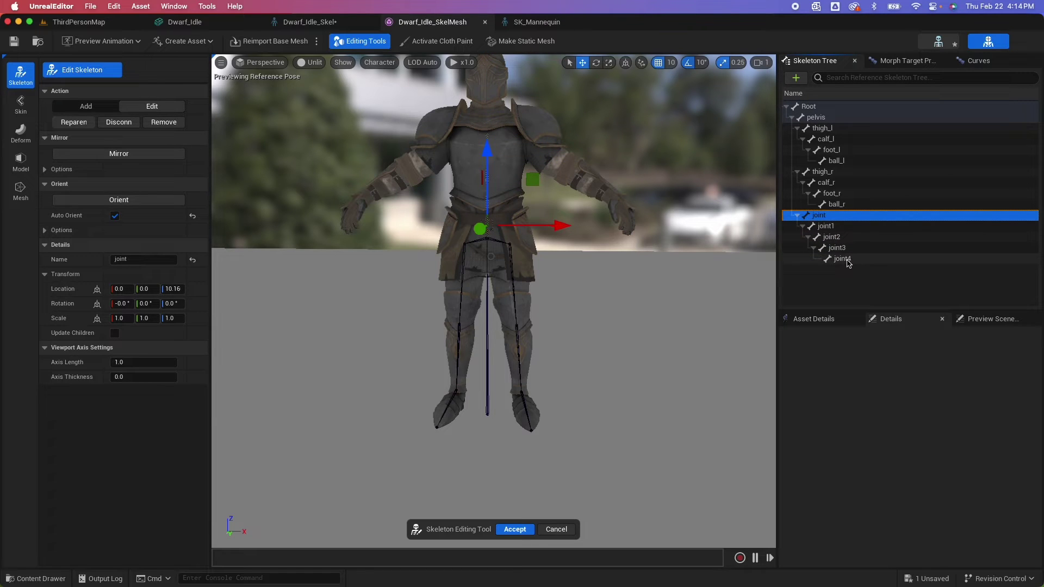
{"action": "left_click", "coordinate": [849, 263], "text": "shift"}
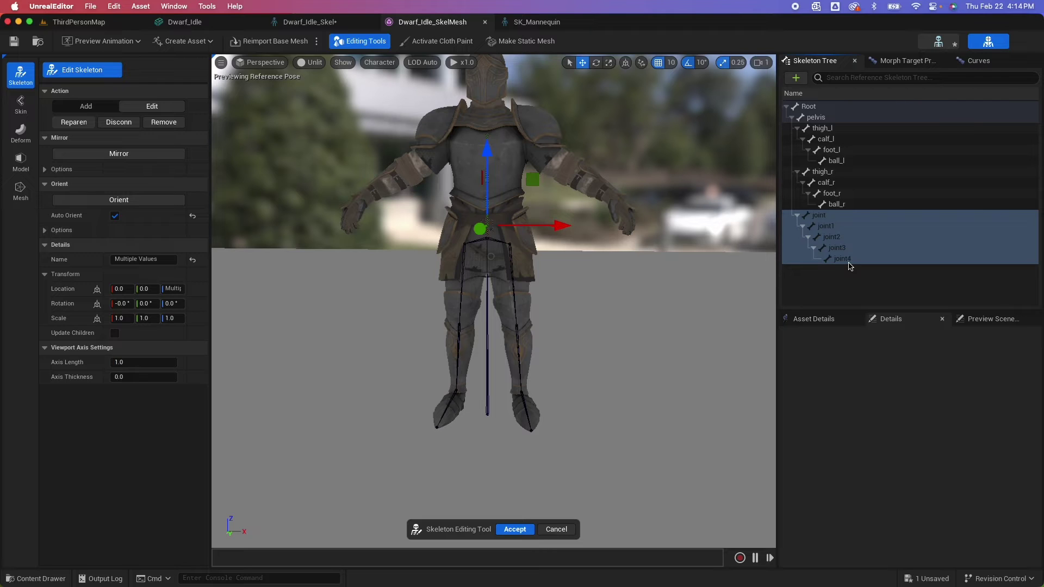
{"action": "double_click", "coordinate": [847, 259]}
{"action": "type", "text": "spine_##"}
{"action": "key", "text": "Return"}
{"action": "key", "text": "F2"}
{"action": "type", "text": "spi"}
{"action": "key", "text": "Return"}
{"action": "key", "text": "super+s"}
- Set the knight to the Front orthographic view and examine the spine curvature of SK_Mannequin from the side
{"action": "left_click", "coordinate": [268, 63]}
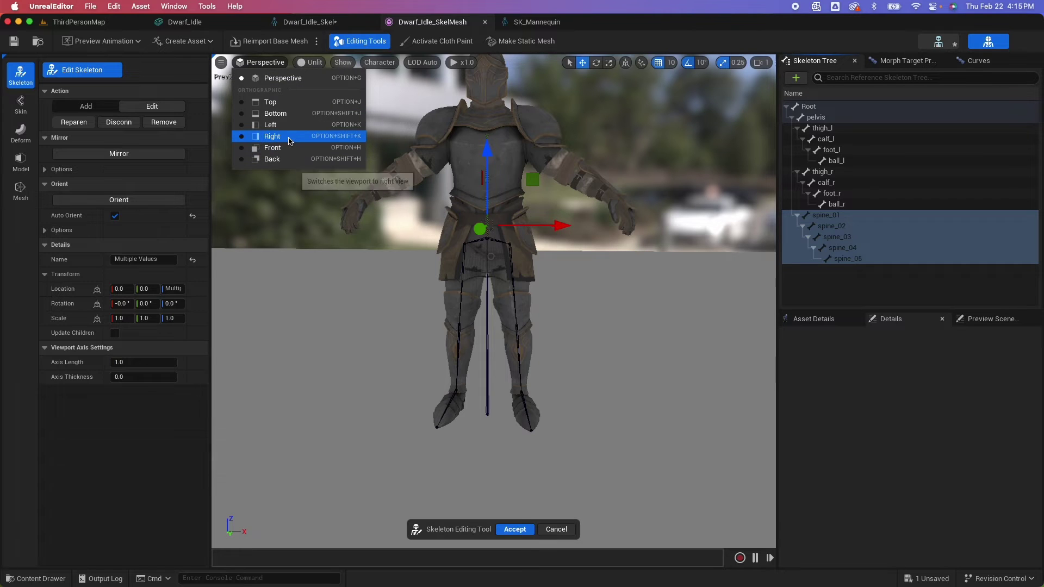
{"action": "left_click", "coordinate": [289, 136]}
{"action": "left_click", "coordinate": [254, 63]}
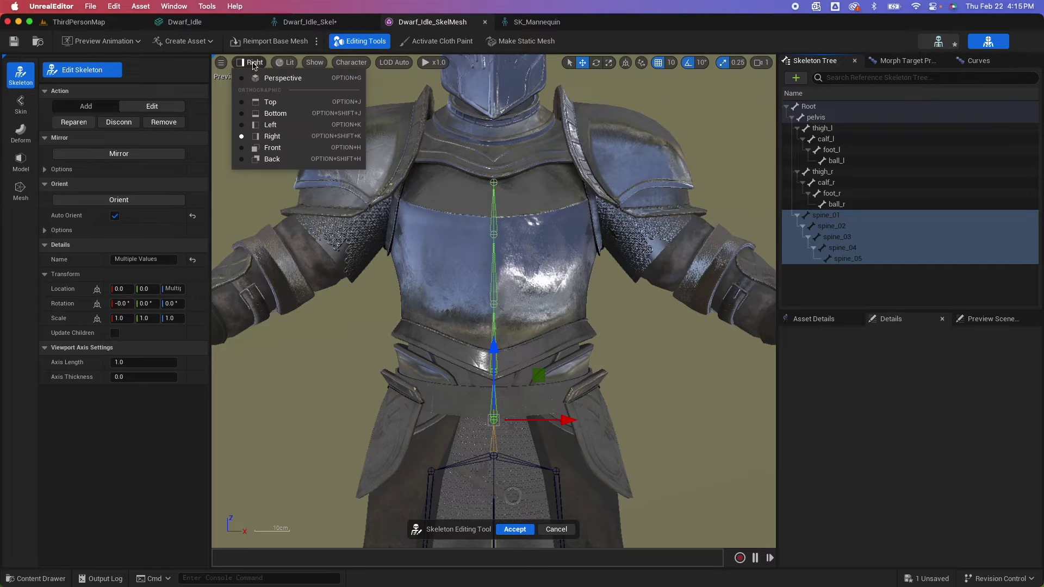
{"action": "left_click", "coordinate": [274, 149]}
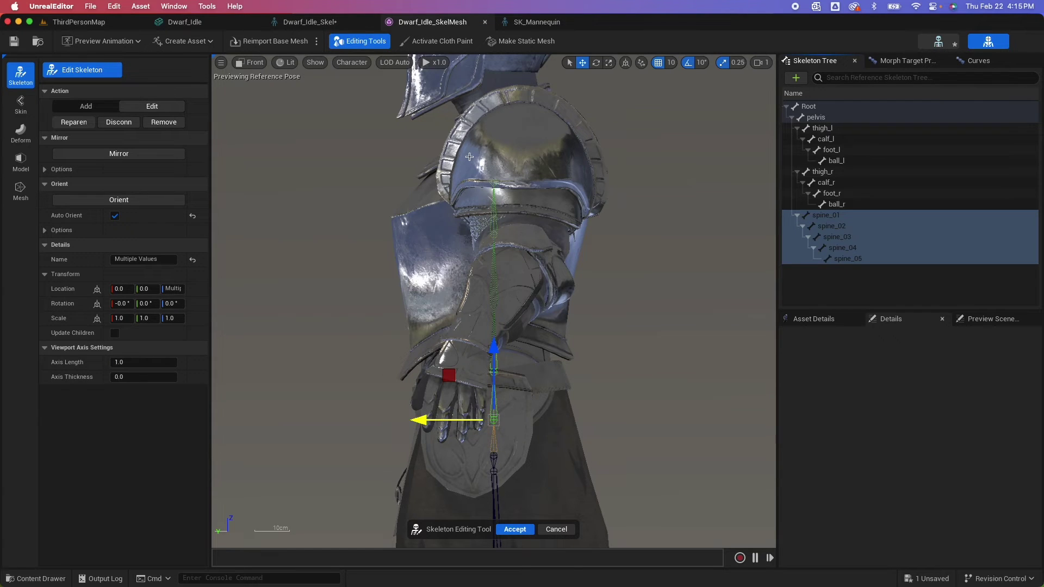
{"action": "left_click", "coordinate": [537, 22]}
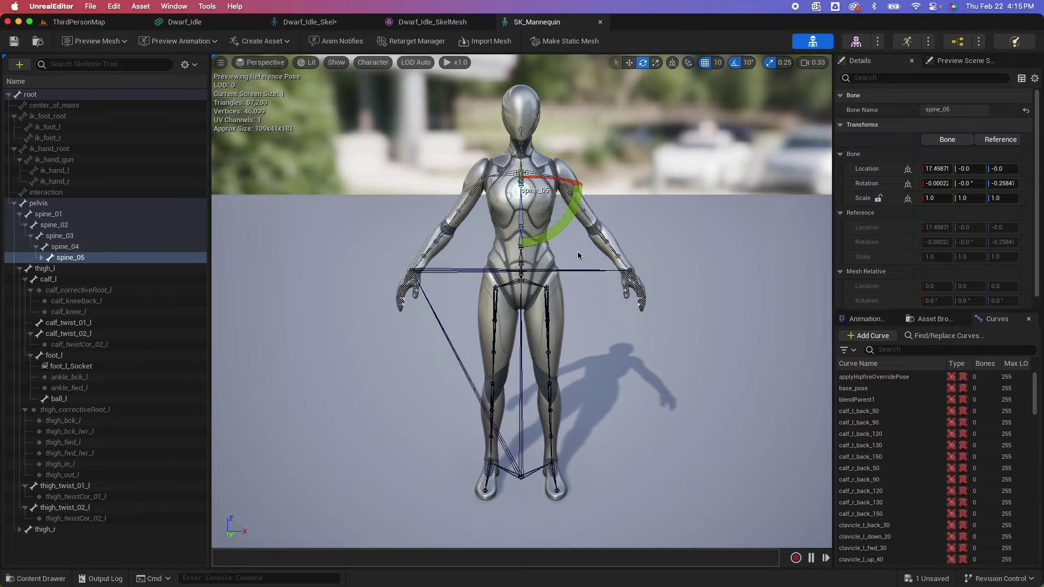
{"action": "left_click_drag", "start_coordinate": [633, 264], "coordinate": [484, 264], "text": "alt"}
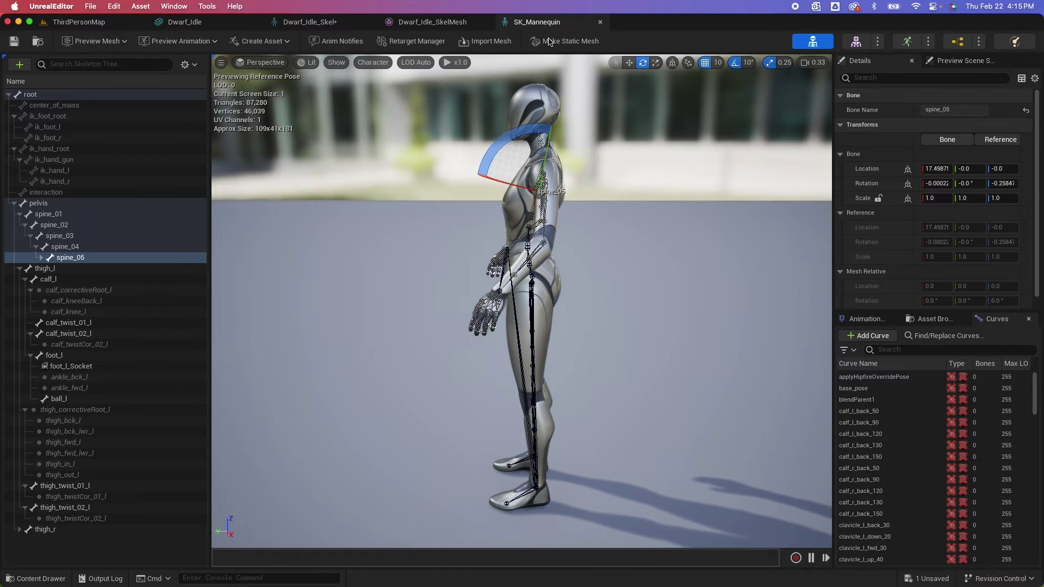
{"action": "left_click", "coordinate": [432, 22]}
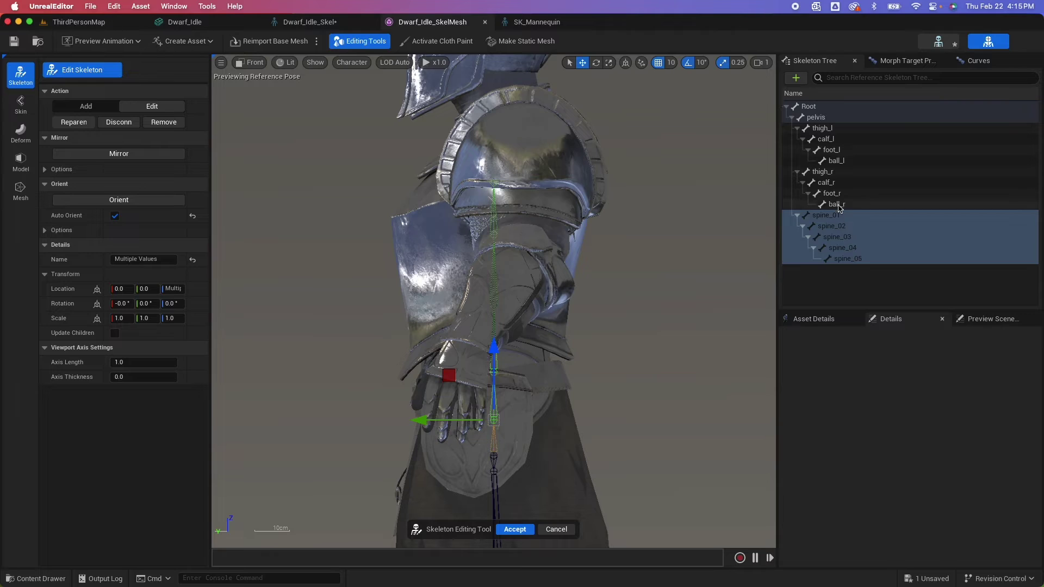
- Shift spine_02 to spine_05 backward into a natural spine curve, raise spine_04 and spine_05 slightly, and accept the skeleton edits
{"action": "left_click", "coordinate": [837, 226]}
{"action": "left_click_drag", "start_coordinate": [424, 373], "coordinate": [431, 373]}
{"action": "left_click", "coordinate": [842, 237]}
{"action": "left_click_drag", "start_coordinate": [423, 304], "coordinate": [450, 304]}
{"action": "left_click", "coordinate": [842, 248]}
{"action": "left_click_drag", "start_coordinate": [434, 235], "coordinate": [469, 234]}
{"action": "left_click", "coordinate": [847, 258]}
{"action": "left_click_drag", "start_coordinate": [428, 182], "coordinate": [456, 182]}
{"action": "left_click_drag", "start_coordinate": [522, 125], "coordinate": [521, 111]}
{"action": "left_click", "coordinate": [846, 248]}
{"action": "left_click_drag", "start_coordinate": [528, 171], "coordinate": [527, 166]}
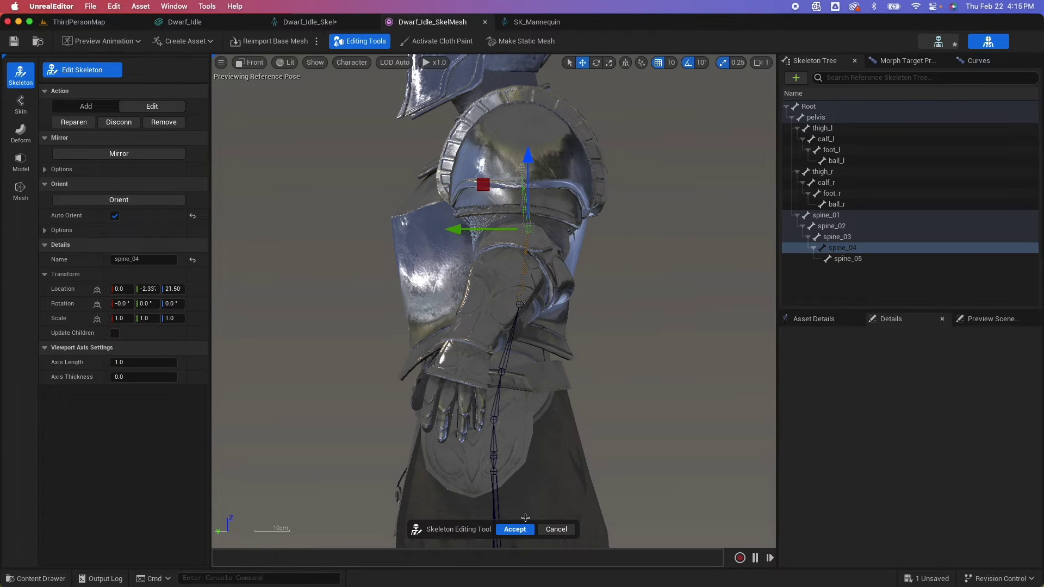
{"action": "left_click", "coordinate": [514, 528]}
- Bind the skin to the skeleton with the new spine bones, using the Geodesic Voxel binding type
{"action": "left_click", "coordinate": [25, 104]}
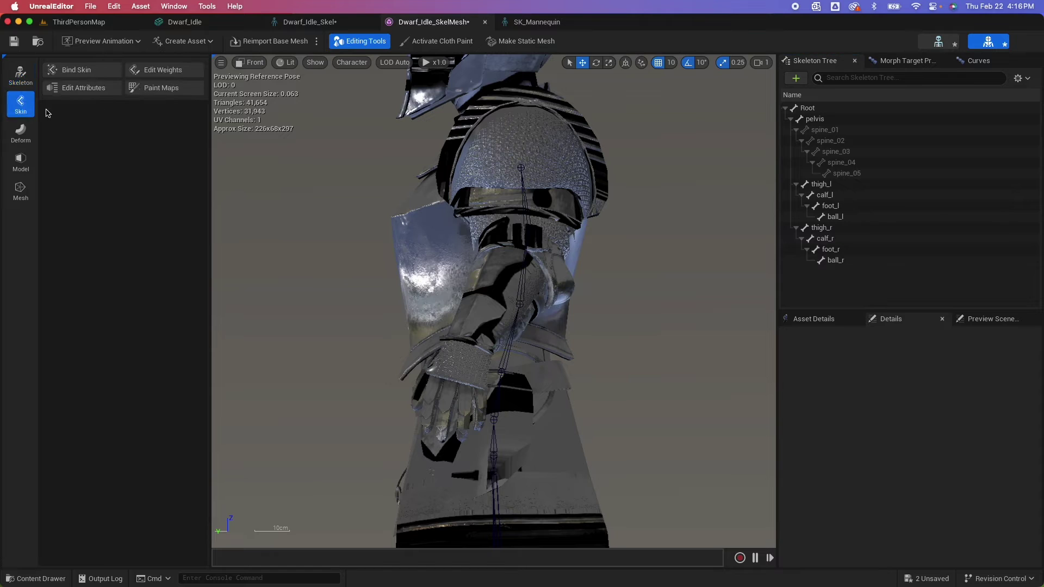
{"action": "left_click", "coordinate": [69, 72]}
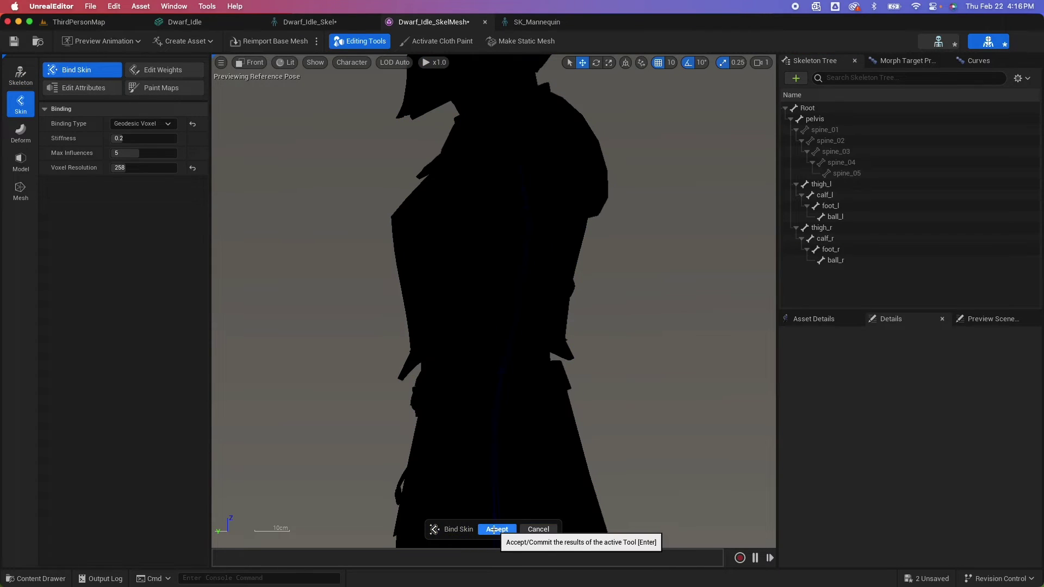
{"action": "left_click", "coordinate": [496, 529]}
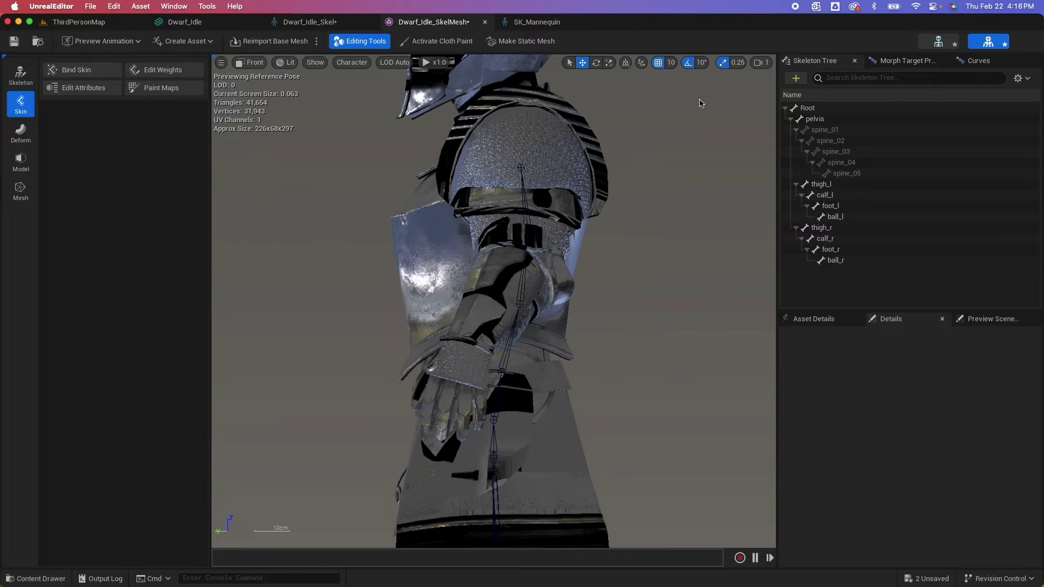
- Test the deformation in Dwarf_Idle_Skel by rotating thigh_l and spine_03
{"action": "left_click", "coordinate": [938, 41]}
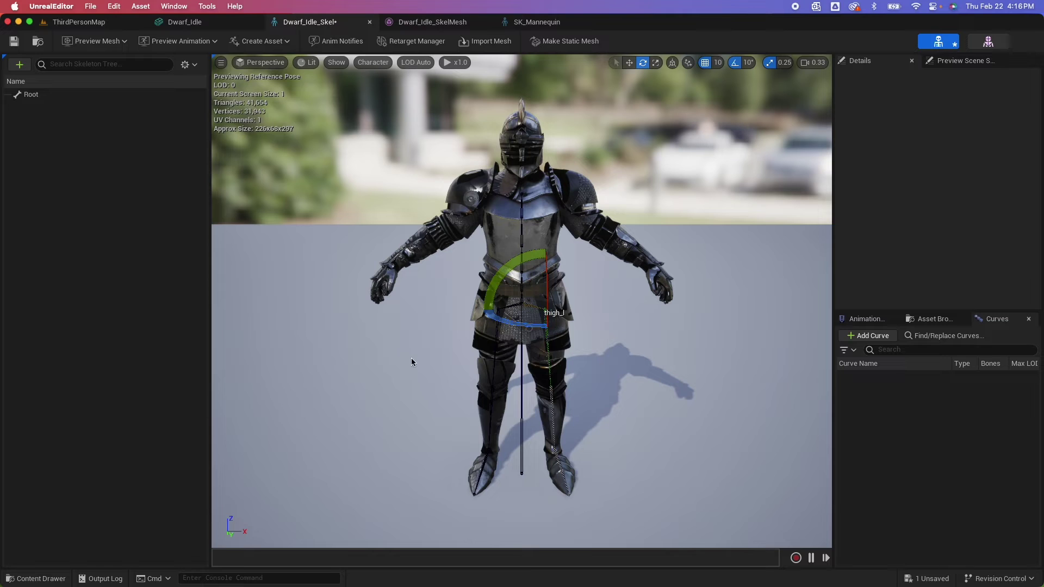
{"action": "left_click_drag", "start_coordinate": [518, 266], "coordinate": [568, 292]}
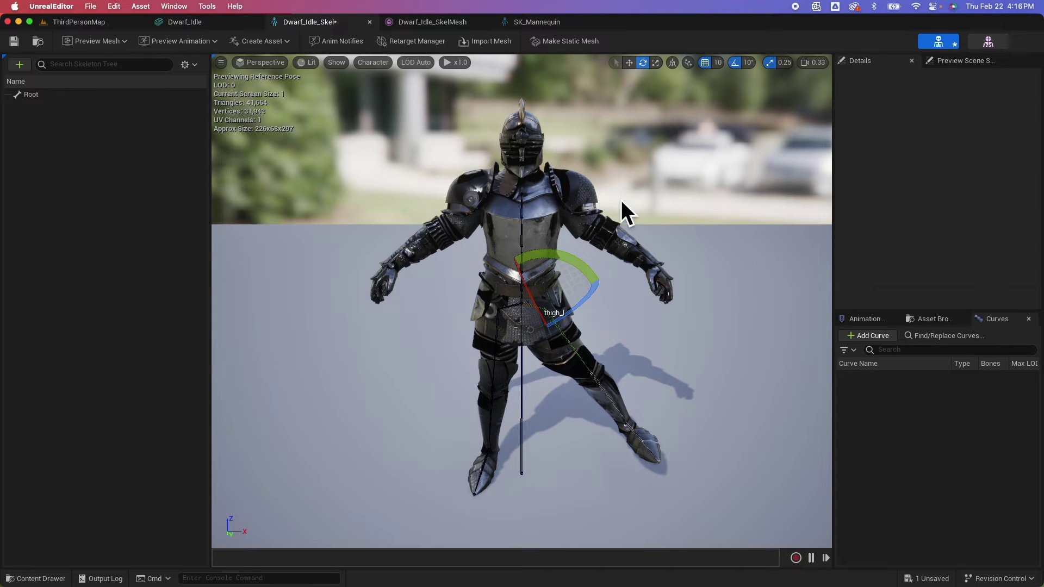
{"action": "left_click_drag", "start_coordinate": [571, 254], "coordinate": [539, 241]}
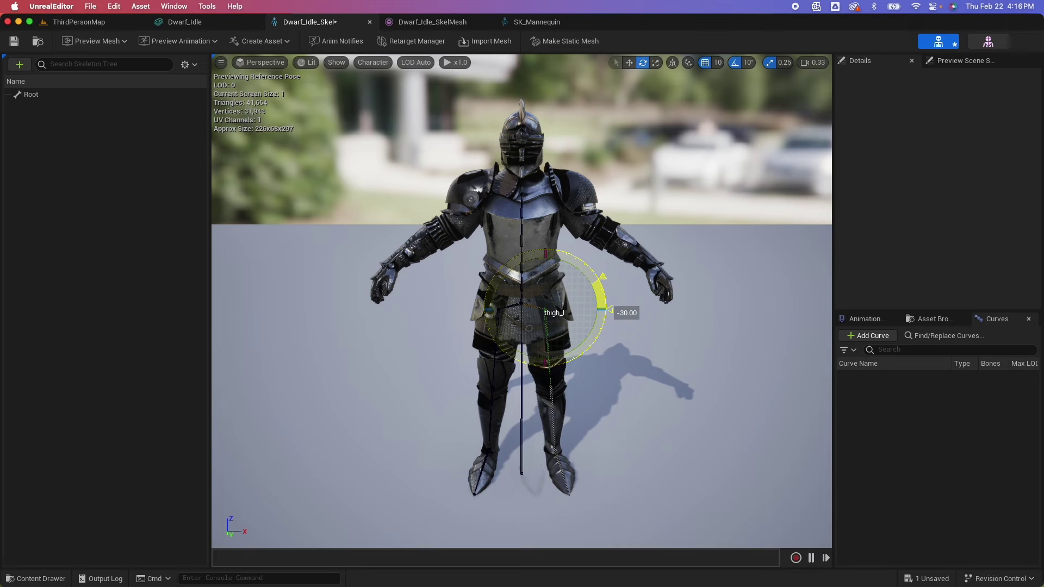
{"action": "left_click", "coordinate": [521, 244]}
{"action": "mouse_move", "coordinate": [563, 254]}
{"action": "left_mouse_down"}
{"action": "mouse_move", "coordinate": [549, 253]}
{"action": "mouse_move", "coordinate": [597, 247]}
{"action": "mouse_move", "coordinate": [567, 252]}
{"action": "left_mouse_up"}
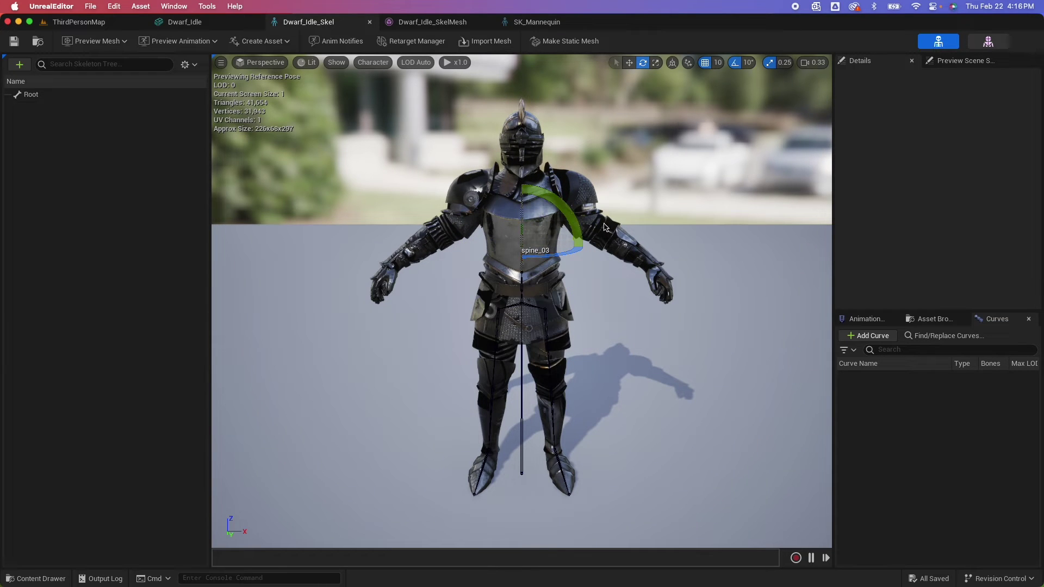
- Examine the left arm hierarchy below spine_05 in SK_Mannequin and return to Dwarf_Idle_SkelMesh
{"action": "left_click", "coordinate": [538, 23]}
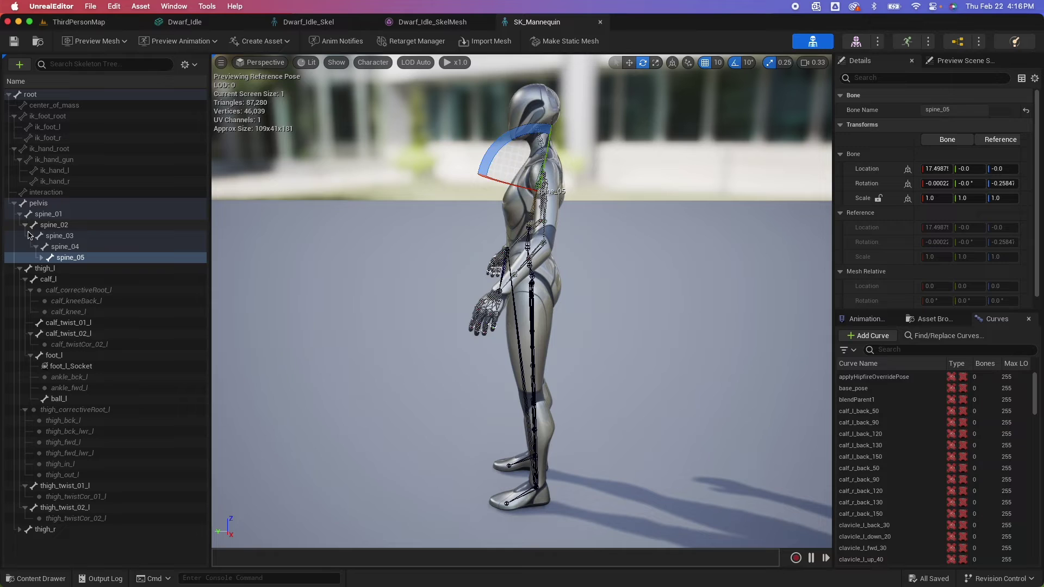
{"action": "left_click", "coordinate": [41, 257]}
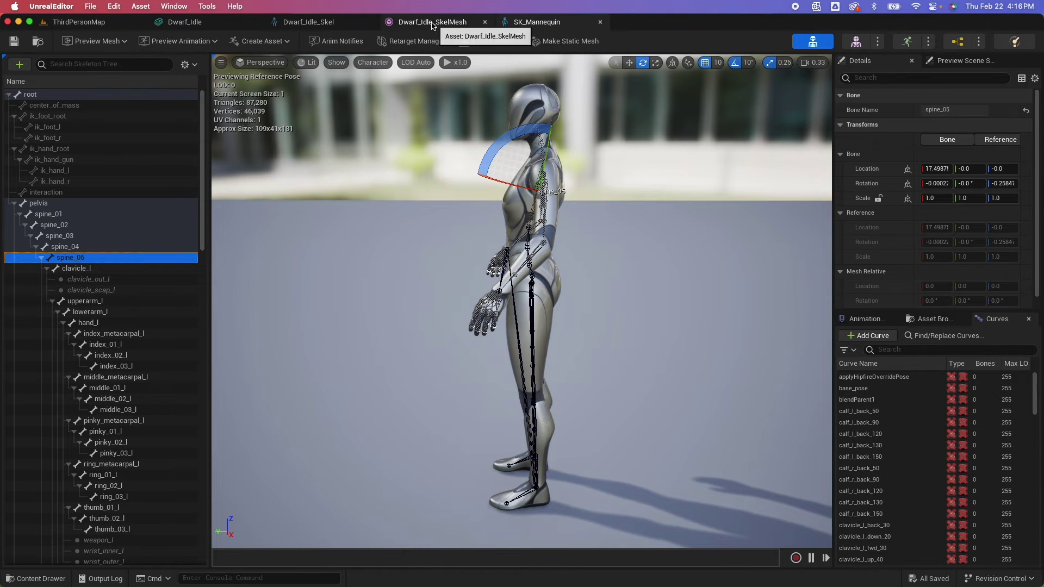
{"action": "left_click", "coordinate": [412, 24]}
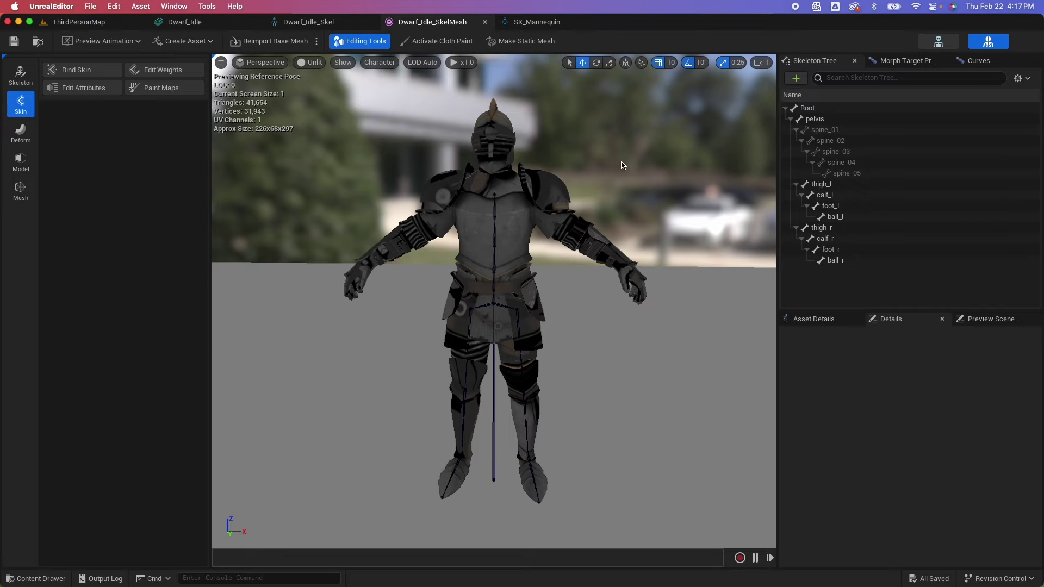
{"action": "left_click", "coordinate": [847, 173]}
{"action": "left_click", "coordinate": [795, 77]}
{"action": "mouse_move", "coordinate": [832, 118]}
{"action": "key", "text": "Escape"}
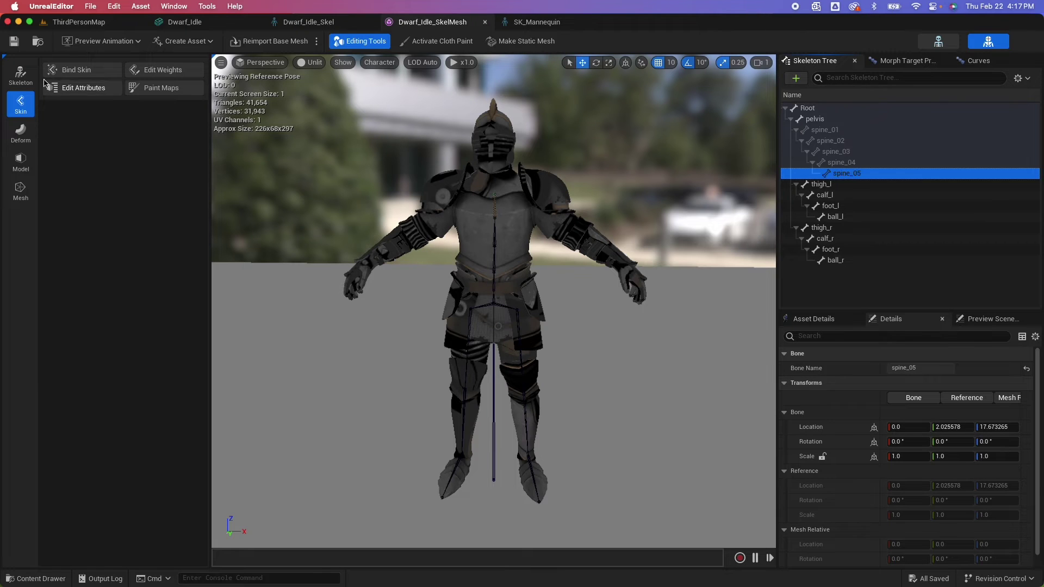
- Edit the skeleton by adding a child bone under spine_05, shifting it sideways at the upper chest, and naming it clavicle_l
{"action": "left_click", "coordinate": [21, 75]}
{"action": "left_click", "coordinate": [82, 69]}
{"action": "left_click", "coordinate": [847, 258]}
{"action": "left_click", "coordinate": [795, 78]}
{"action": "left_click", "coordinate": [816, 107]}
{"action": "left_click", "coordinate": [845, 269]}
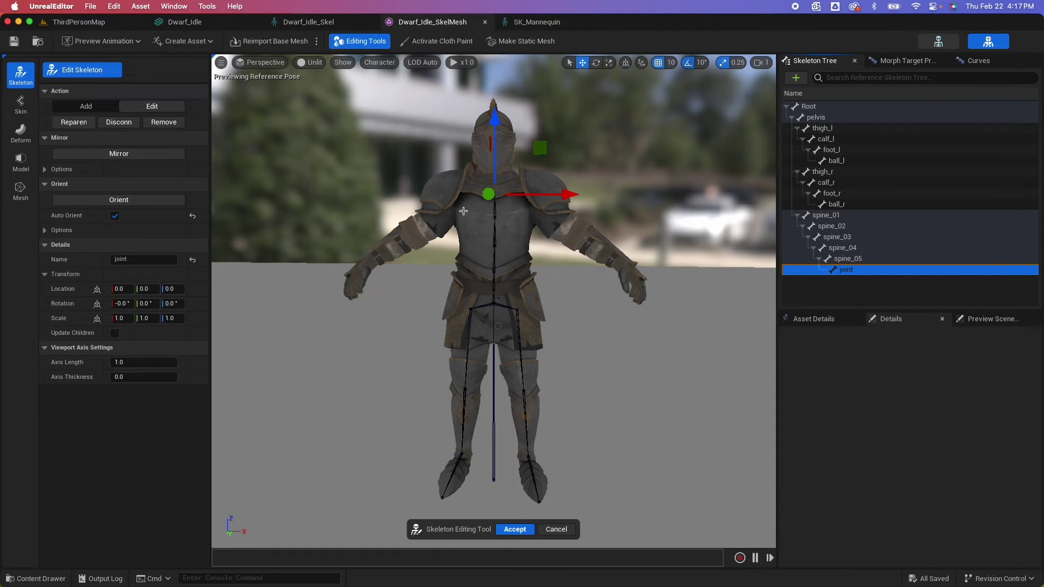
{"action": "key", "text": "f"}
{"action": "left_click_drag", "start_coordinate": [555, 211], "coordinate": [546, 210]}
{"action": "double_click", "coordinate": [851, 272]}
{"action": "type", "text": "clavicle_l"}
{"action": "key", "text": "Return"}
- Add a child bone under clavicle_l and name it upperarm_l
{"action": "key", "text": "super+n"}
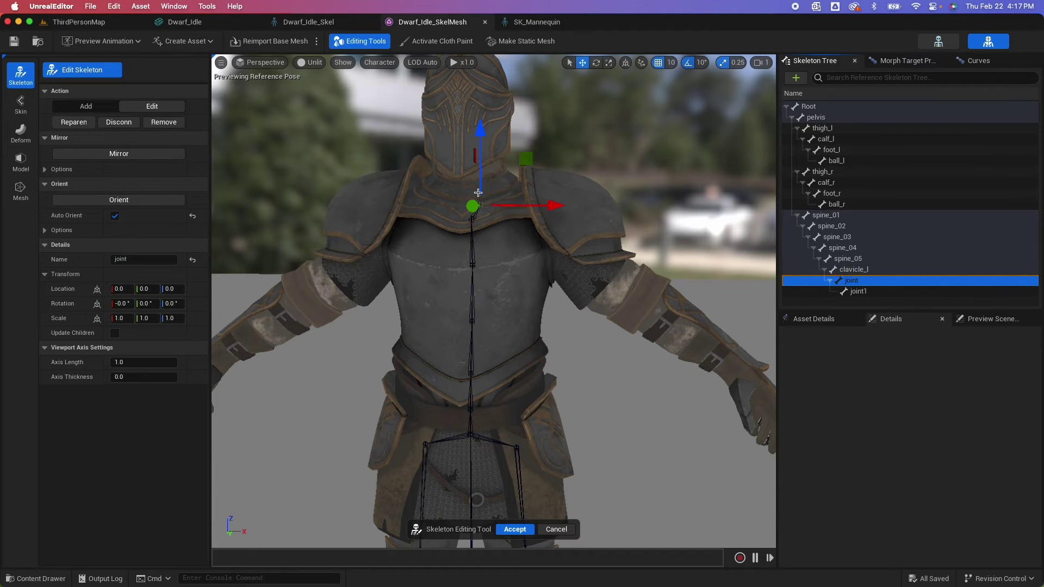
{"action": "double_click", "coordinate": [855, 281]}
{"action": "type", "text": "upperarm_l"}
{"action": "key", "text": "Return"}
- Add two more bones in a chain below upperarm_l and position them at the left elbow and wrist
{"action": "key", "text": "super+n"}
{"action": "left_click_drag", "start_coordinate": [636, 213], "coordinate": [733, 213]}
{"action": "left_click_drag", "start_coordinate": [663, 147], "coordinate": [663, 239]}
{"action": "left_click_drag", "start_coordinate": [734, 304], "coordinate": [775, 306]}
{"action": "left_click", "coordinate": [859, 295]}
{"action": "key", "text": "super+n"}
{"action": "middle_click_drag", "start_coordinate": [774, 306], "coordinate": [666, 295]}
{"action": "left_click_drag", "start_coordinate": [677, 294], "coordinate": [703, 294]}
{"action": "left_click_drag", "start_coordinate": [634, 228], "coordinate": [635, 302]}
{"action": "left_click_drag", "start_coordinate": [707, 302], "coordinate": [699, 304]}
- Rename the elbow bone lowerarm_l and the wrist bone hand_l
{"action": "double_click", "coordinate": [863, 294]}
{"action": "type", "text": "lowerarm_"}
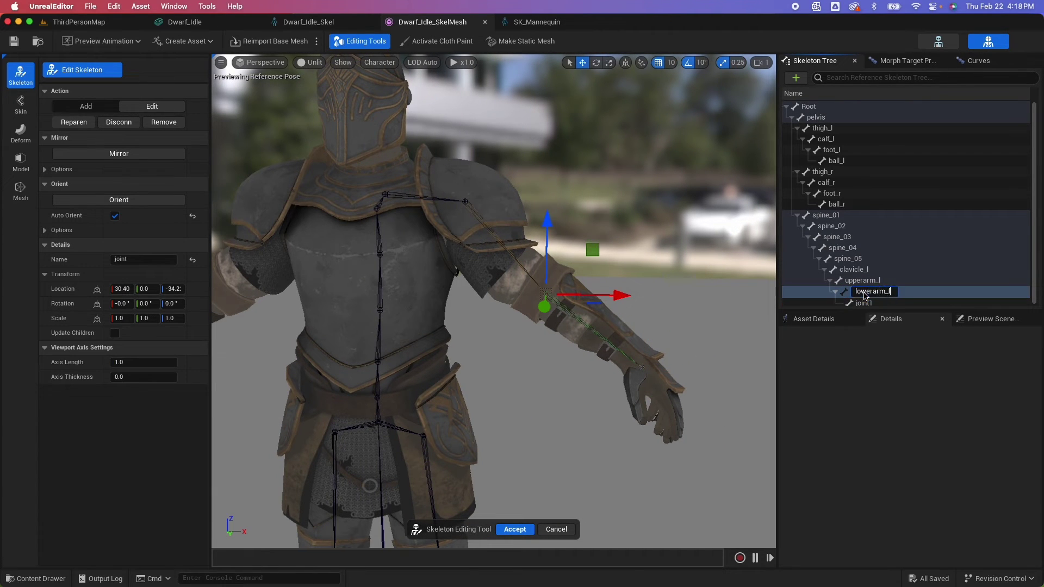
{"action": "type", "text": "l"}
{"action": "left_click", "coordinate": [864, 303]}
- Align lowerarm_l with the elbow and hand_l with the wrist in the Front orthographic view
{"action": "left_click", "coordinate": [261, 62]}
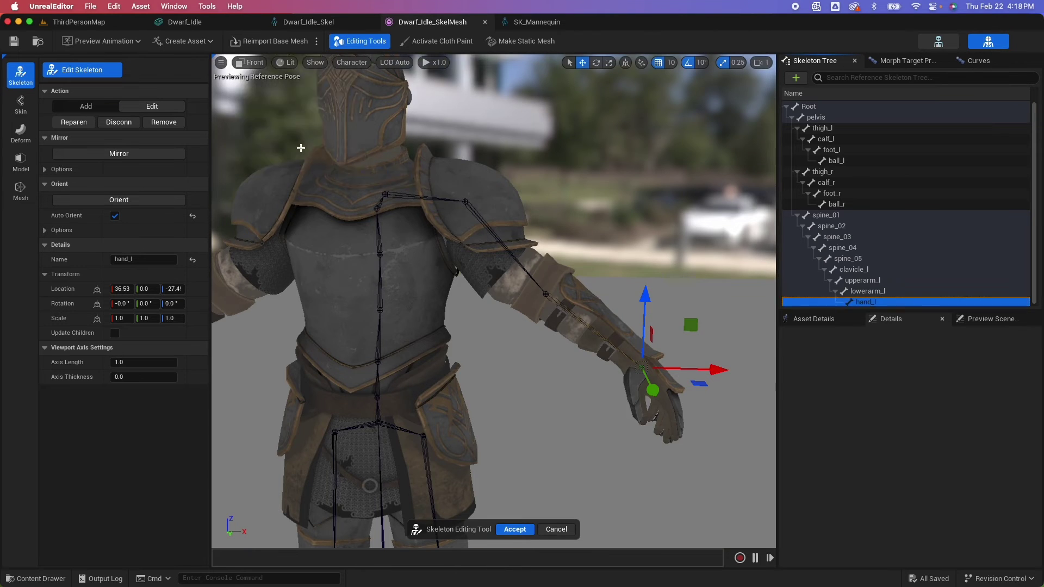
{"action": "left_click", "coordinate": [267, 147]}
{"action": "left_click", "coordinate": [861, 281]}
{"action": "left_click", "coordinate": [858, 291]}
{"action": "left_click_drag", "start_coordinate": [435, 214], "coordinate": [419, 215]}
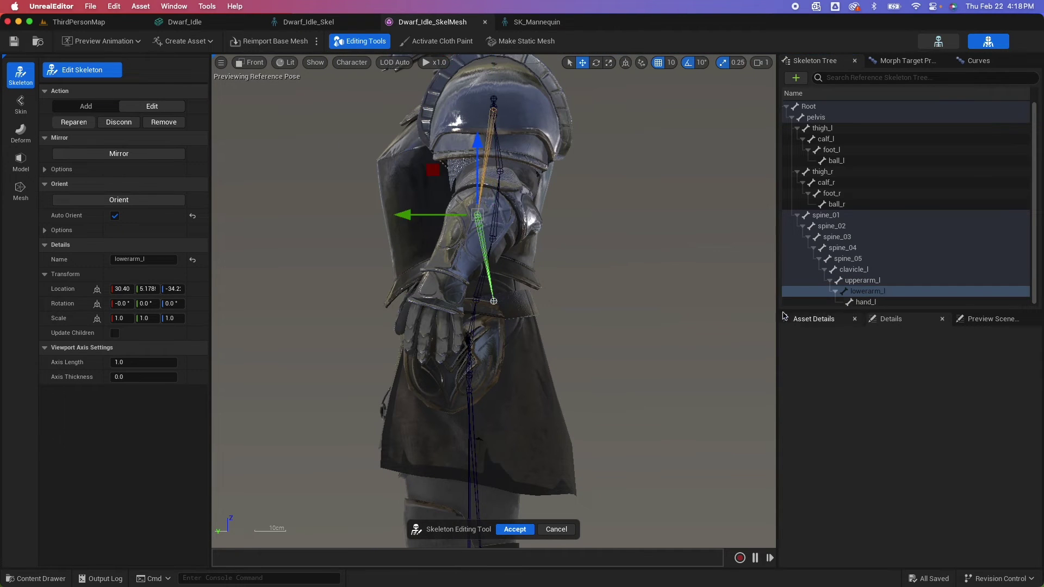
{"action": "left_click", "coordinate": [861, 301]}
{"action": "left_click_drag", "start_coordinate": [419, 301], "coordinate": [359, 301]}
{"action": "left_click", "coordinate": [478, 216]}
{"action": "left_click_drag", "start_coordinate": [477, 180], "coordinate": [477, 168]}
{"action": "left_click_drag", "start_coordinate": [435, 203], "coordinate": [444, 203]}
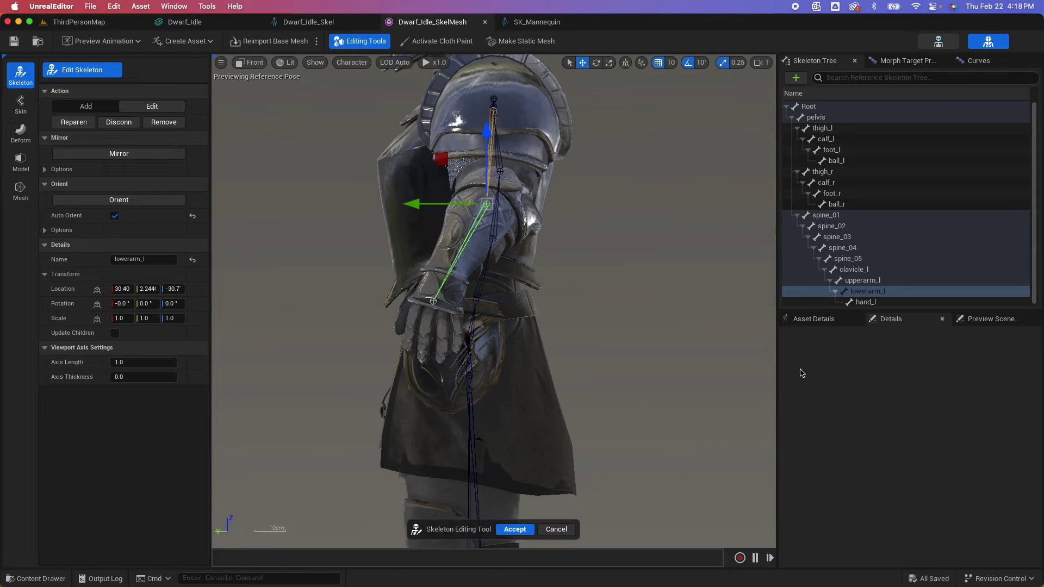
- Mirror the left arm chain from clavicle_l to the right side and accept the skeleton edits
{"action": "left_click", "coordinate": [853, 269]}
{"action": "left_click", "coordinate": [250, 62]}
{"action": "left_click", "coordinate": [259, 90]}
{"action": "scroll", "coordinate": [494, 301], "scroll_direction": "down", "scroll_amount": 10}
{"action": "middle_click_drag", "start_coordinate": [459, 182], "coordinate": [551, 229]}
{"action": "left_click", "coordinate": [853, 269]}
{"action": "left_click", "coordinate": [163, 153]}
{"action": "left_click", "coordinate": [515, 529]}
- Rebind the skin to include both arm chains, using the Geodesic Voxel binding type
{"action": "left_click", "coordinate": [20, 103]}
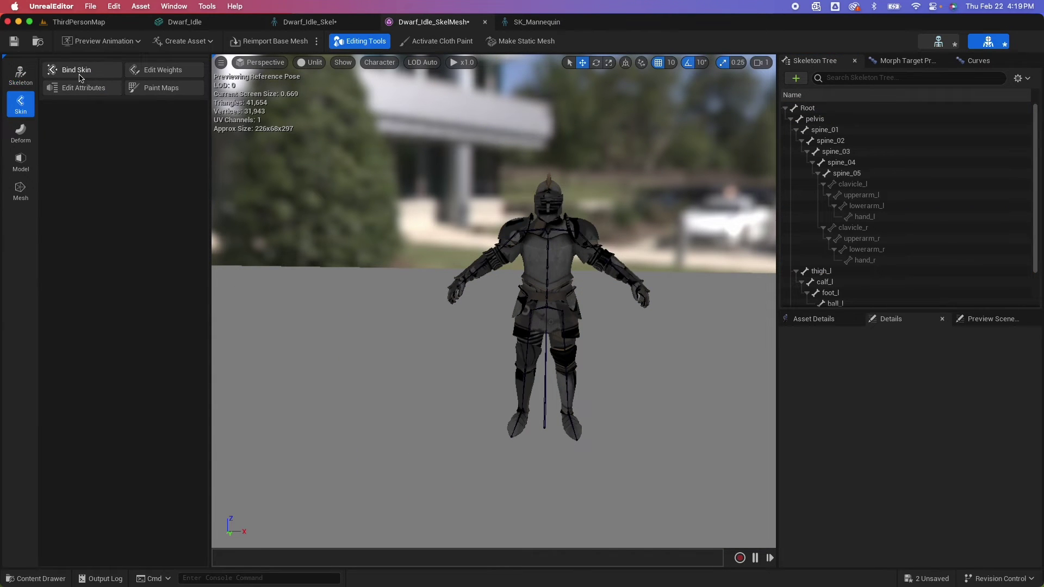
{"action": "left_click", "coordinate": [76, 70]}
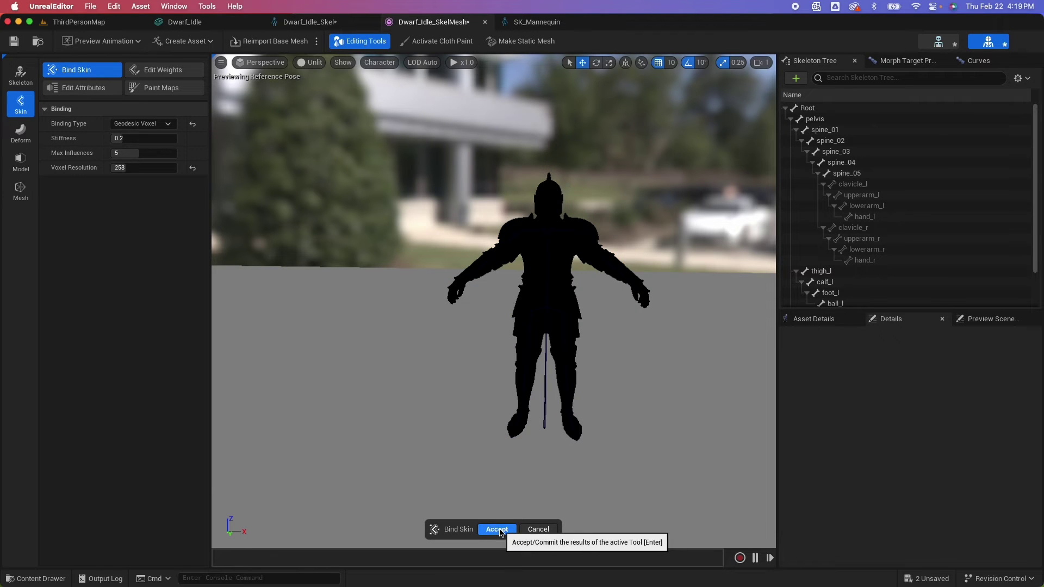
{"action": "left_click", "coordinate": [497, 530]}
- Test the arm deformation by rotating upperarm_l in Dwarf_Idle_Skel, and return to the skeletal mesh
{"action": "left_click", "coordinate": [938, 42]}
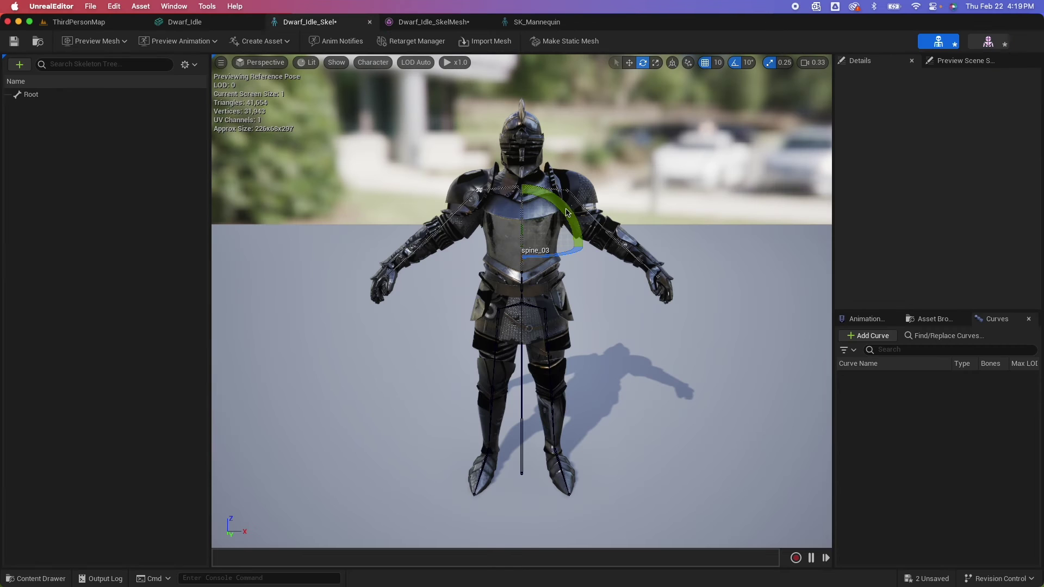
{"action": "left_click", "coordinate": [565, 190]}
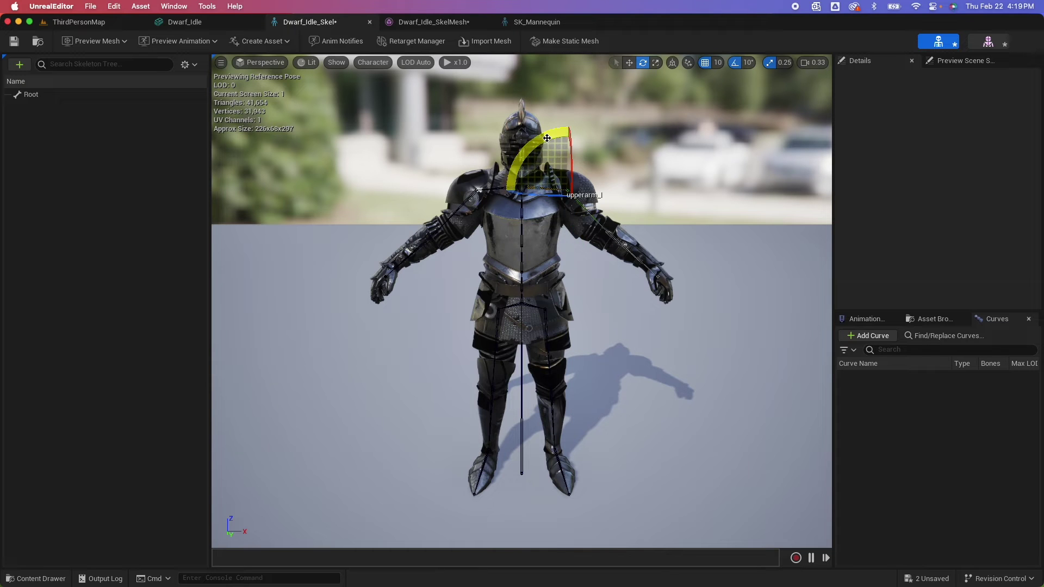
{"action": "left_click_drag", "start_coordinate": [550, 144], "coordinate": [528, 154]}
{"action": "left_click_drag", "start_coordinate": [625, 154], "coordinate": [527, 151]}
{"action": "left_click", "coordinate": [988, 41]}
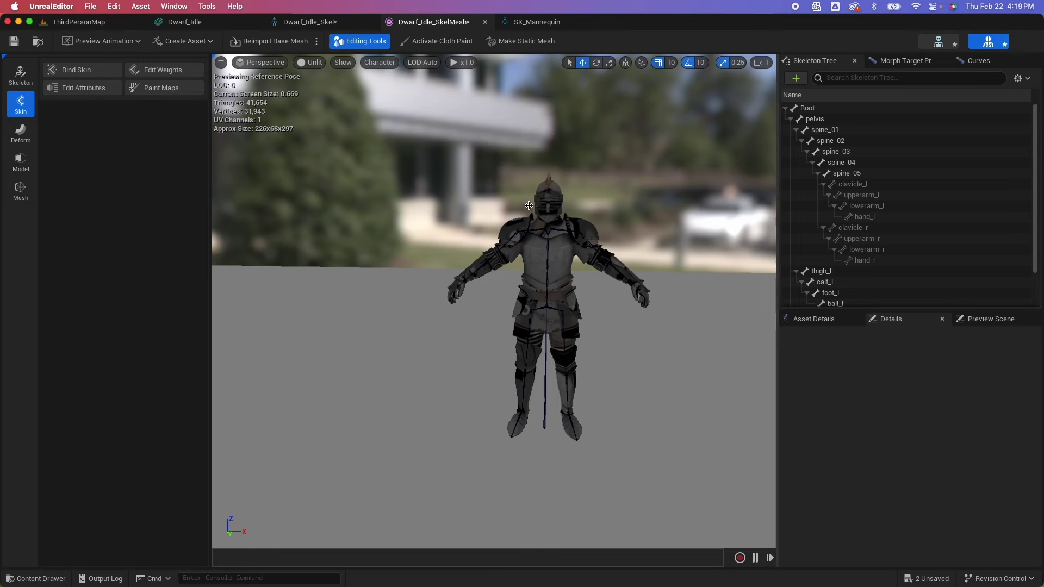
- Select spine_05, start skeleton editing on the skeletal mesh, and add a child bone above the chest
{"action": "left_click", "coordinate": [860, 216]}
{"action": "left_click", "coordinate": [853, 174]}
{"action": "left_click", "coordinate": [21, 75]}
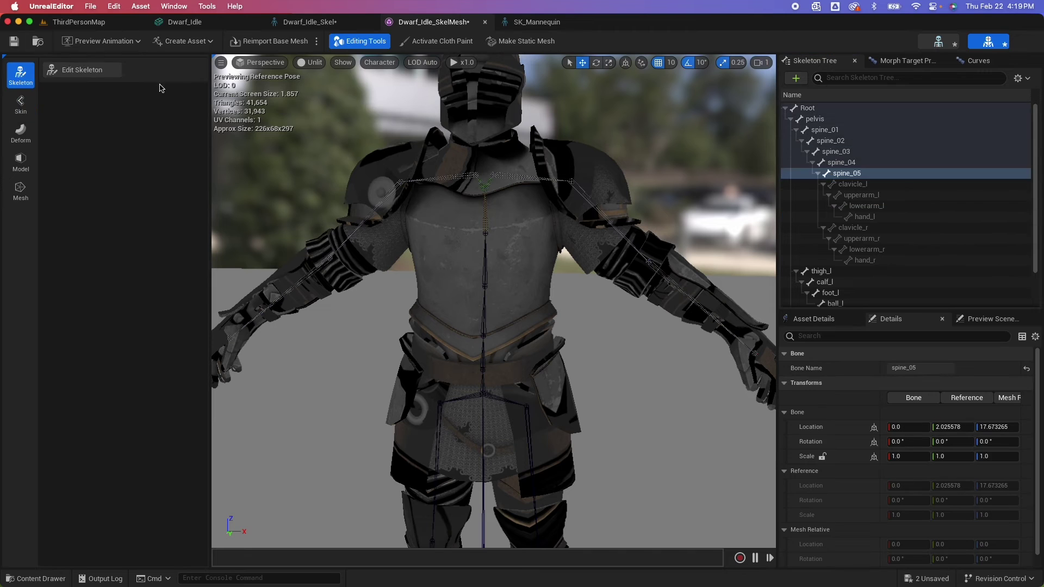
{"action": "left_click", "coordinate": [82, 71]}
{"action": "left_click", "coordinate": [795, 77]}
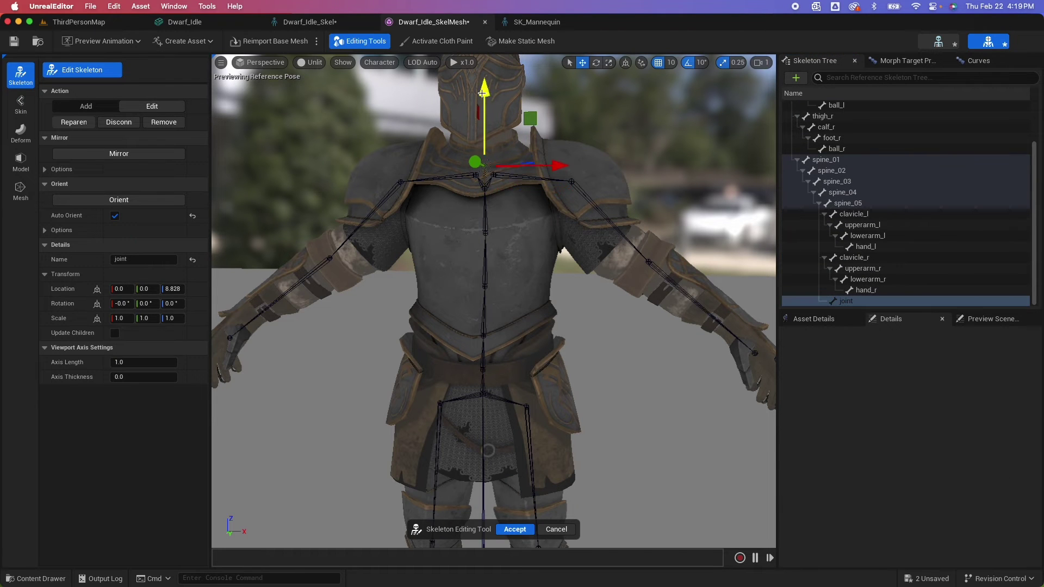
- Extend the new bone with two more child bones, raising each one up the neck and into the helmet
{"action": "left_click", "coordinate": [848, 302]}
{"action": "key", "text": "super+n"}
{"action": "left_click", "coordinate": [850, 301]}
{"action": "mouse_move", "coordinate": [484, 87]}
{"action": "left_mouse_down"}
{"action": "mouse_move", "coordinate": [484, 64]}
{"action": "mouse_move", "coordinate": [484, 82]}
{"action": "left_mouse_up"}
{"action": "key", "text": "super+n"}
{"action": "left_click", "coordinate": [259, 62]}
{"action": "left_click", "coordinate": [261, 163]}
{"action": "left_click_drag", "start_coordinate": [493, 256], "coordinate": [493, 207]}
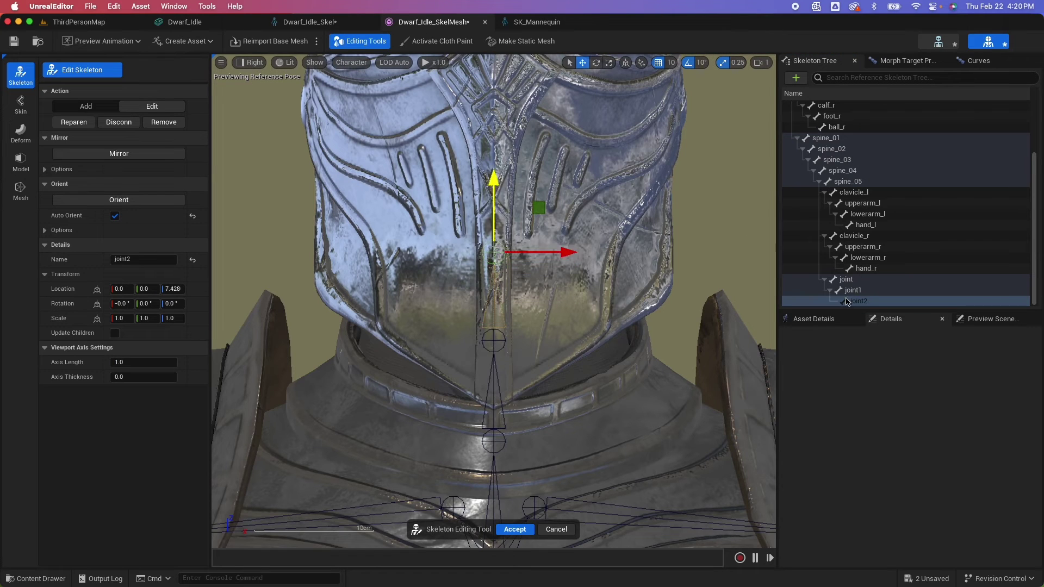
- Rename the three new bones under spine_05 as neck_01, neck_02 and head, in hierarchy order
{"action": "left_click", "coordinate": [845, 279]}
{"action": "double_click", "coordinate": [854, 292], "text": "shift"}
{"action": "type", "text": "neck_"}
{"action": "key", "text": "Return"}
{"action": "double_click", "coordinate": [857, 302]}
{"action": "type", "text": "head"}
{"action": "key", "text": "Return"}
- Align neck_01, neck_02 and head with the neck and helmet in the Front orthographic view, and accept the skeleton edits
{"action": "left_click", "coordinate": [255, 62]}
{"action": "left_click", "coordinate": [282, 147]}
{"action": "left_click_drag", "start_coordinate": [493, 232], "coordinate": [494, 119]}
{"action": "left_click_drag", "start_coordinate": [429, 188], "coordinate": [364, 187]}
{"action": "left_click", "coordinate": [493, 384]}
{"action": "left_click_drag", "start_coordinate": [493, 320], "coordinate": [494, 237]}
{"action": "left_click_drag", "start_coordinate": [430, 304], "coordinate": [377, 304]}
{"action": "left_click", "coordinate": [494, 489]}
{"action": "left_click_drag", "start_coordinate": [493, 426], "coordinate": [493, 373]}
{"action": "left_click_drag", "start_coordinate": [430, 437], "coordinate": [405, 437]}
{"action": "left_click", "coordinate": [514, 529]}
{"action": "left_click", "coordinate": [512, 530]}
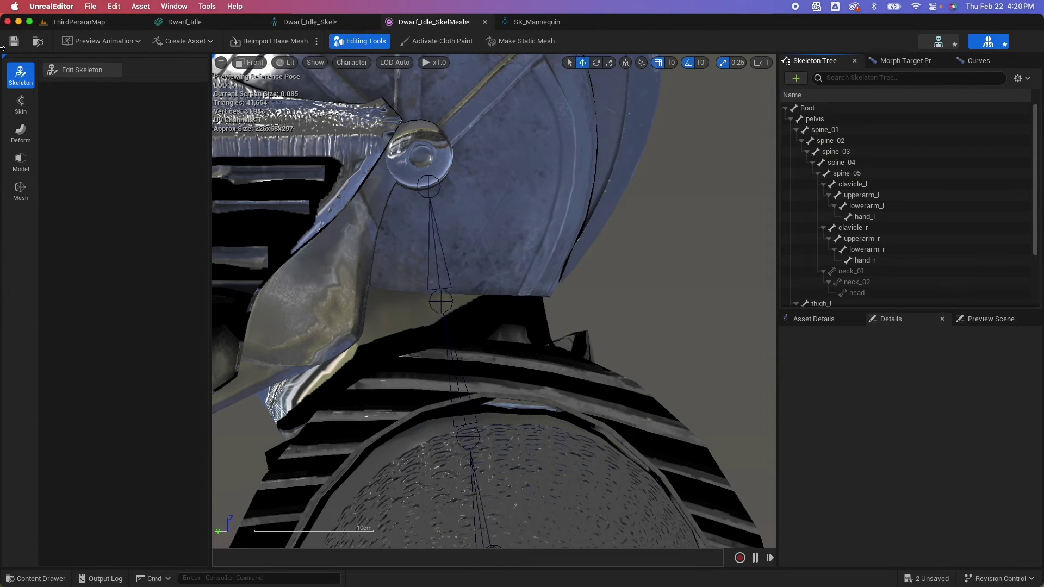
- Rebind the skin to include the neck and head bones, using the Geodesic Voxel binding type
{"action": "left_click", "coordinate": [20, 103]}
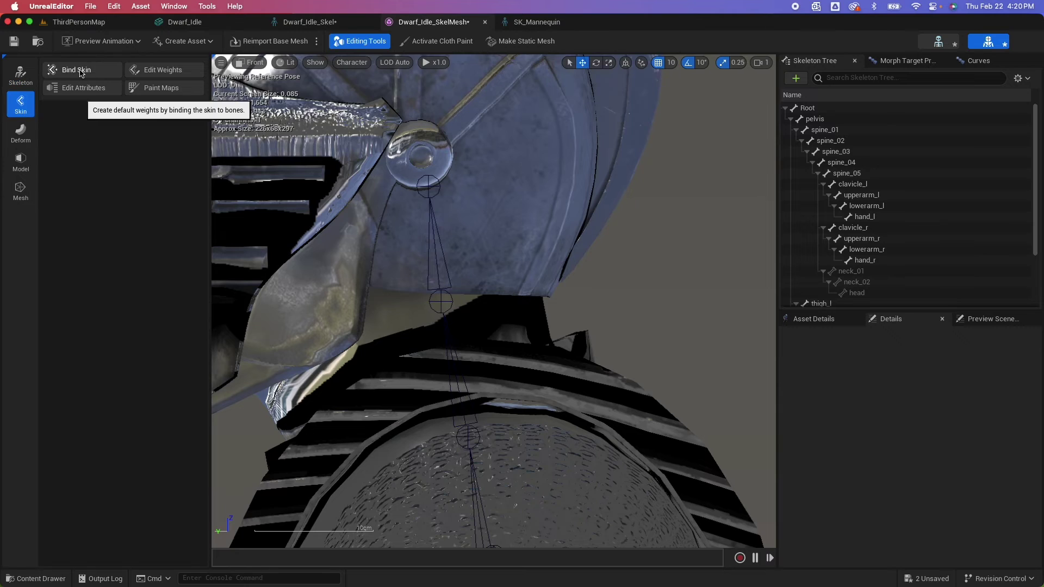
{"action": "left_click", "coordinate": [76, 70]}
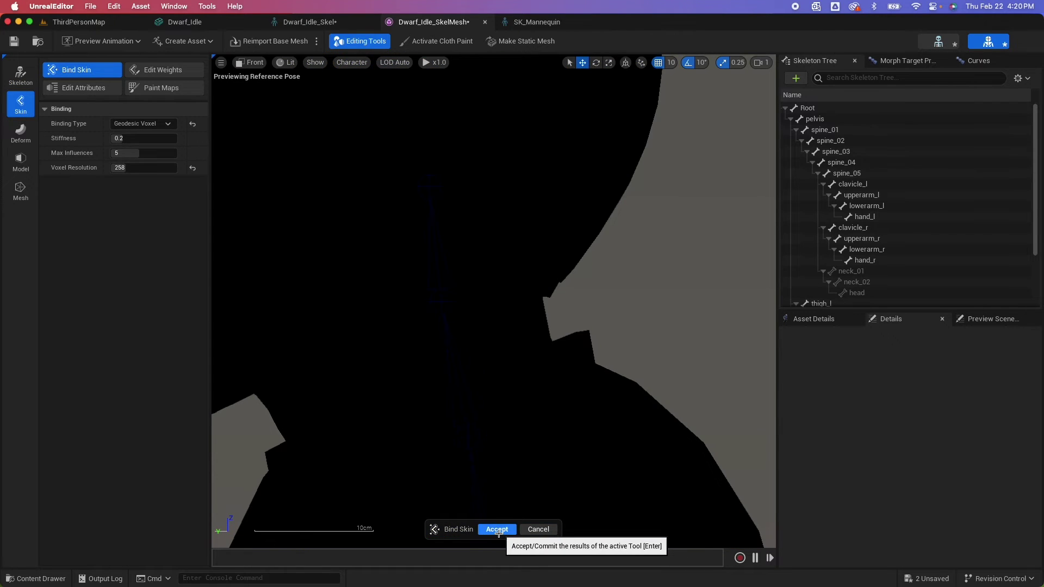
{"action": "left_click", "coordinate": [496, 530]}
- Test the head deformation by rotating neck_02 in Dwarf_Idle_Skel
{"action": "left_click", "coordinate": [937, 41]}
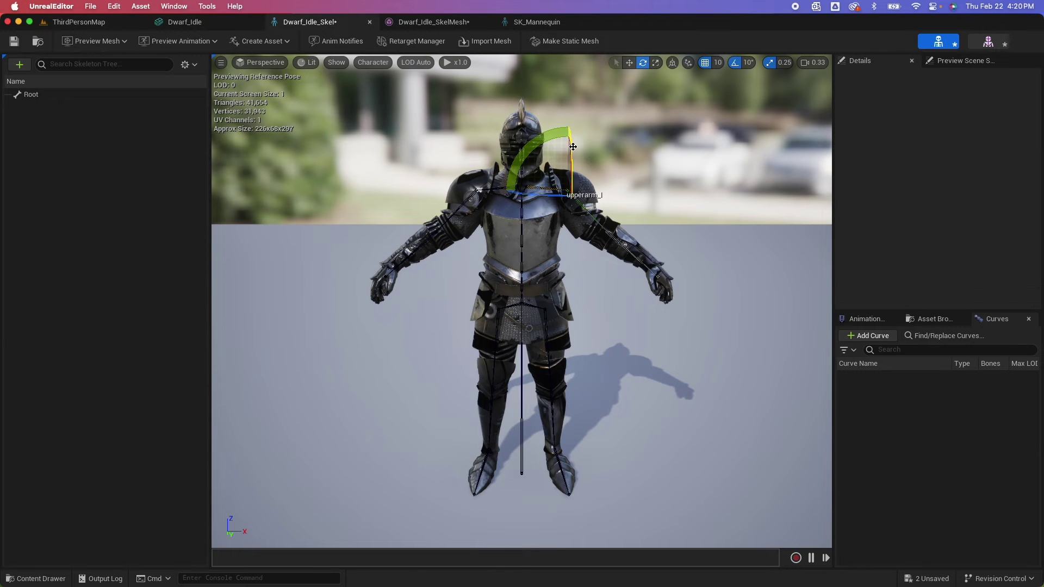
{"action": "left_click", "coordinate": [522, 159]}
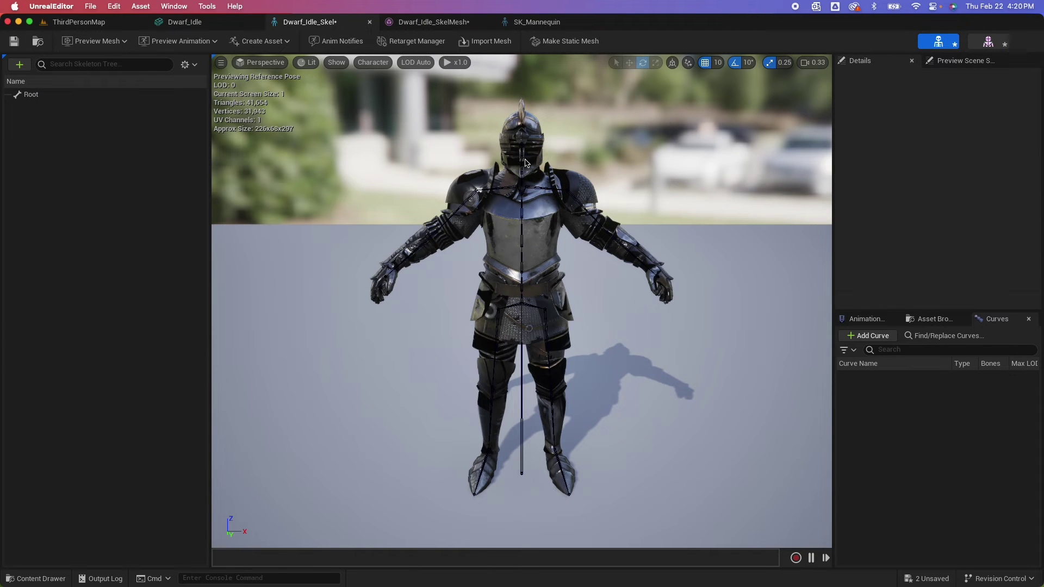
{"action": "left_click", "coordinate": [522, 162]}
{"action": "mouse_move", "coordinate": [576, 159]}
{"action": "left_mouse_down"}
{"action": "mouse_move", "coordinate": [604, 161]}
{"action": "mouse_move", "coordinate": [566, 158]}
{"action": "left_mouse_up"}
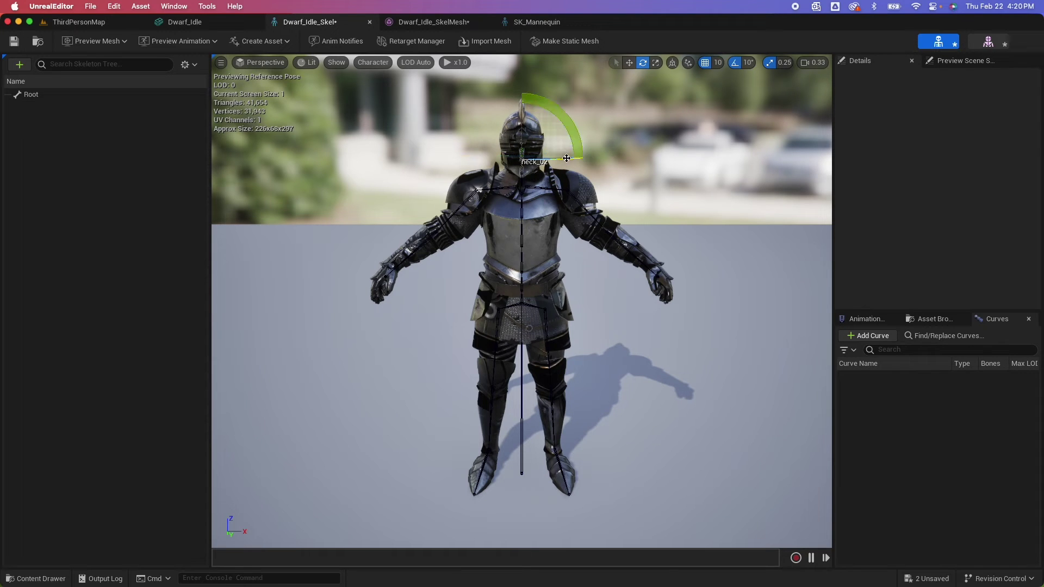
{"action": "middle_click_drag", "start_coordinate": [651, 181], "coordinate": [653, 201]}
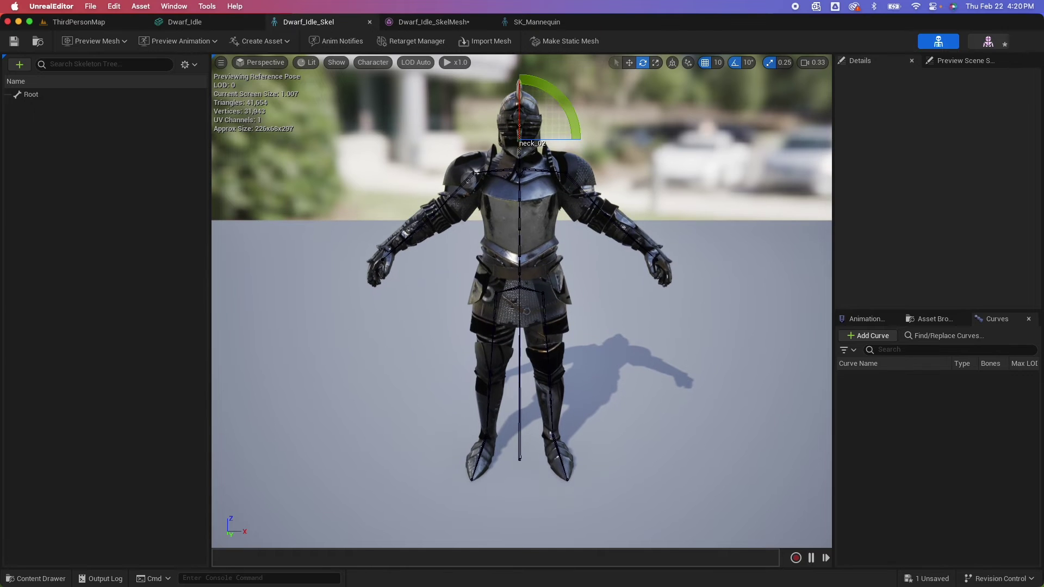
- Test the left leg deformation by rotating thigh_l outward and back to its reference pose
{"action": "left_click", "coordinate": [529, 299]}
{"action": "left_click_drag", "start_coordinate": [516, 270], "coordinate": [532, 294]}
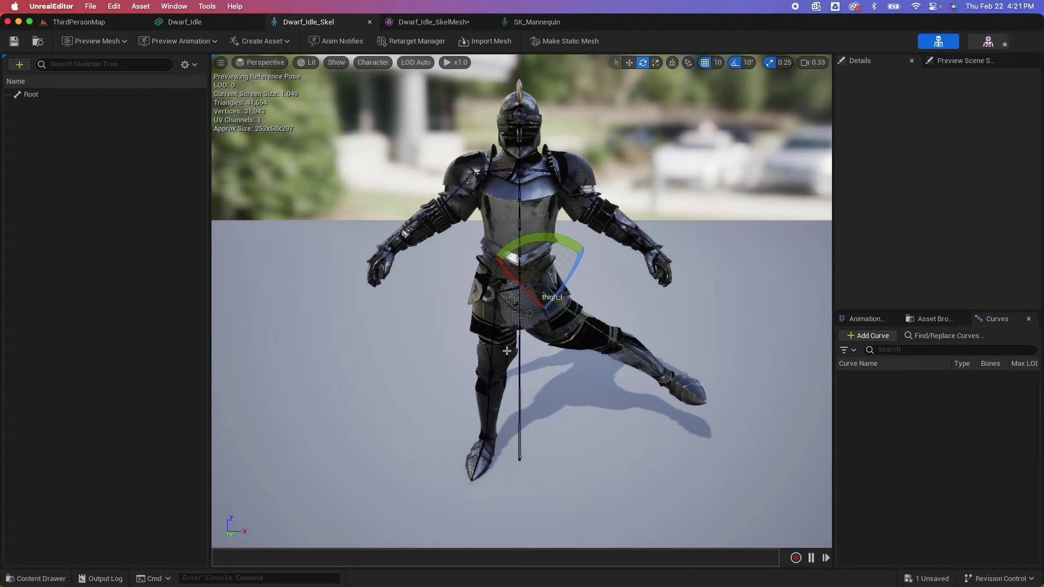
{"action": "mouse_move", "coordinate": [542, 256]}
{"action": "left_mouse_down"}
{"action": "mouse_move", "coordinate": [545, 218]}
{"action": "mouse_move", "coordinate": [538, 247]}
{"action": "left_mouse_up"}
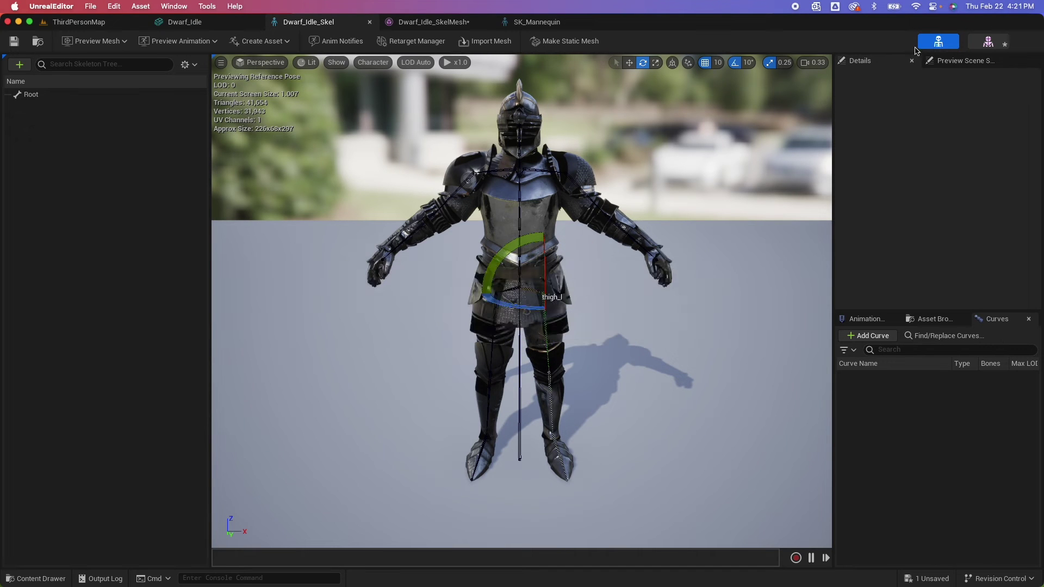
- Return to the skeletal mesh in Perspective view, open skin weight editing in Brush mode, and select thigh_l
{"action": "left_click", "coordinate": [988, 42]}
{"action": "left_click", "coordinate": [256, 62]}
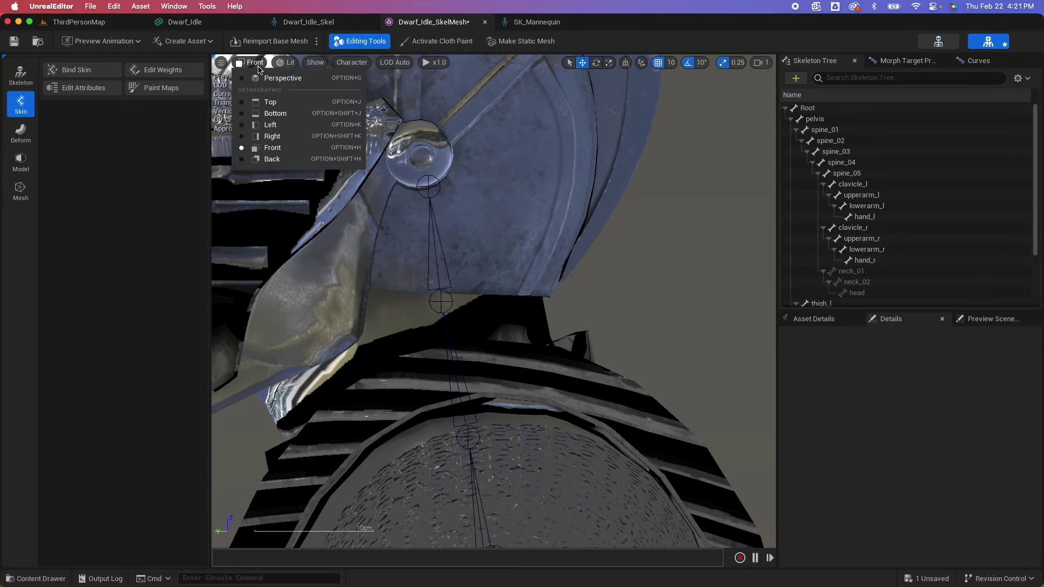
{"action": "left_click", "coordinate": [262, 71]}
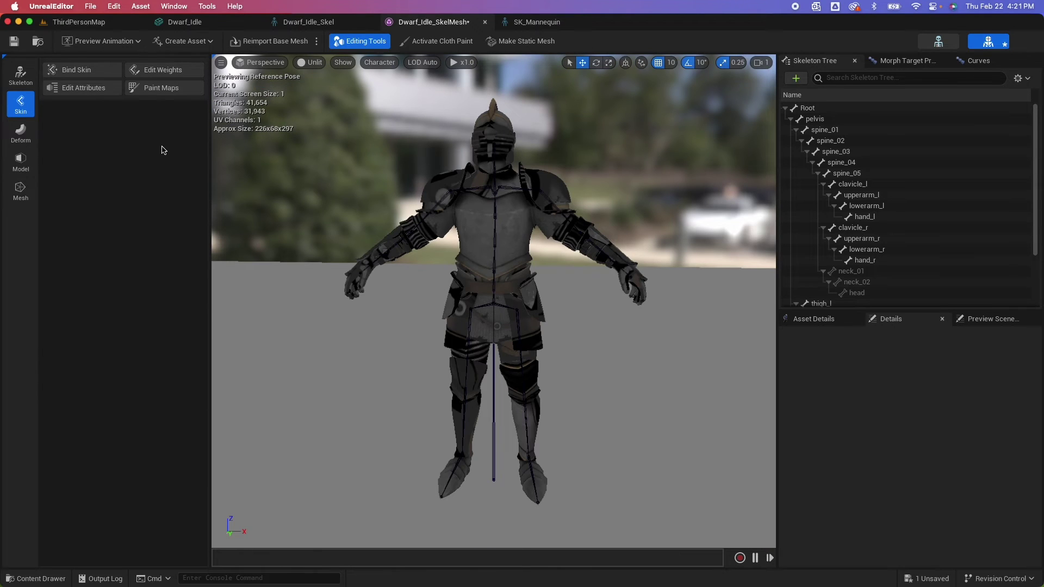
{"action": "left_click", "coordinate": [151, 71]}
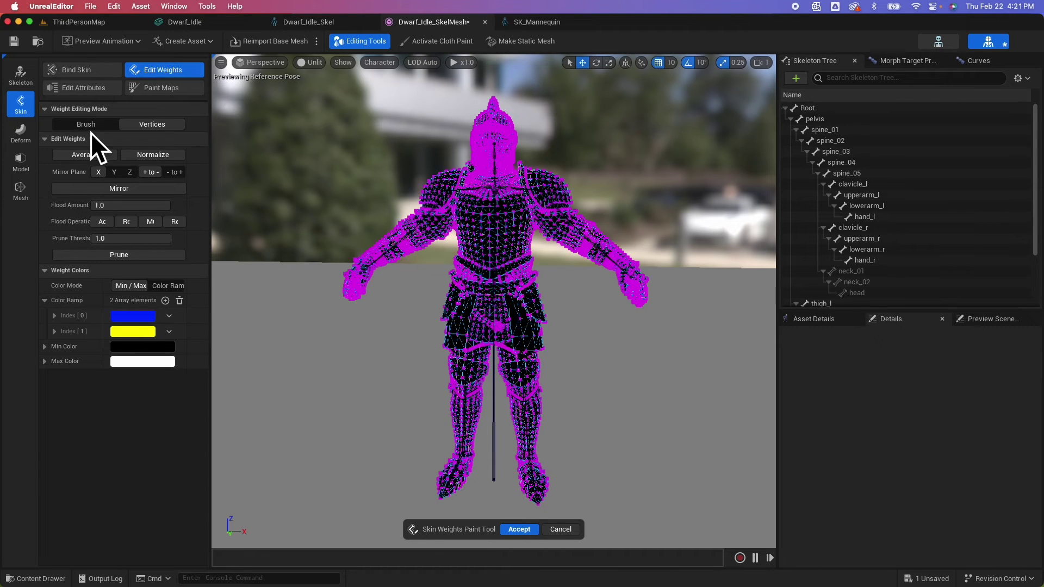
{"action": "left_click", "coordinate": [163, 124]}
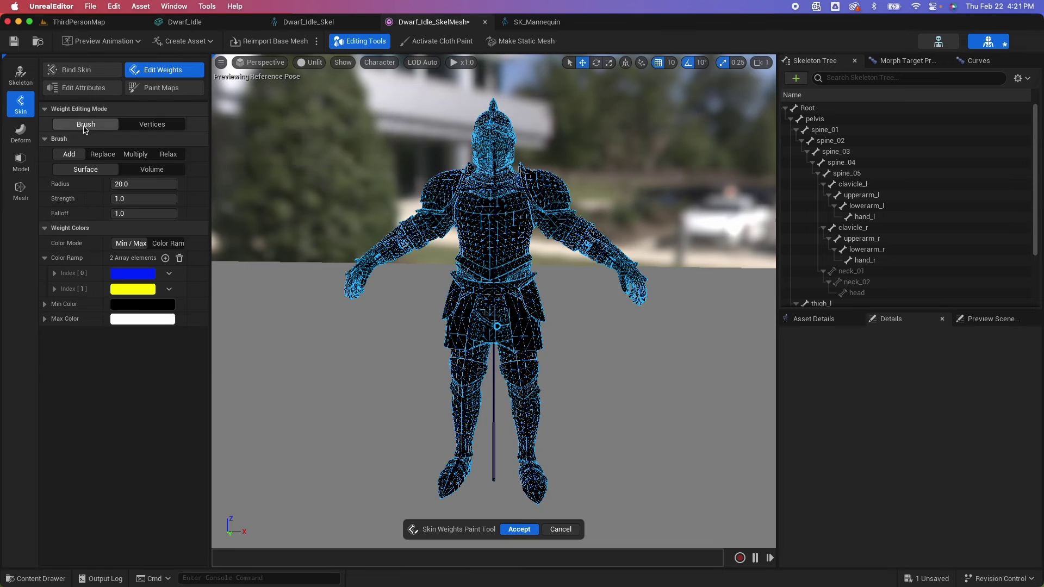
{"action": "left_click", "coordinate": [109, 126]}
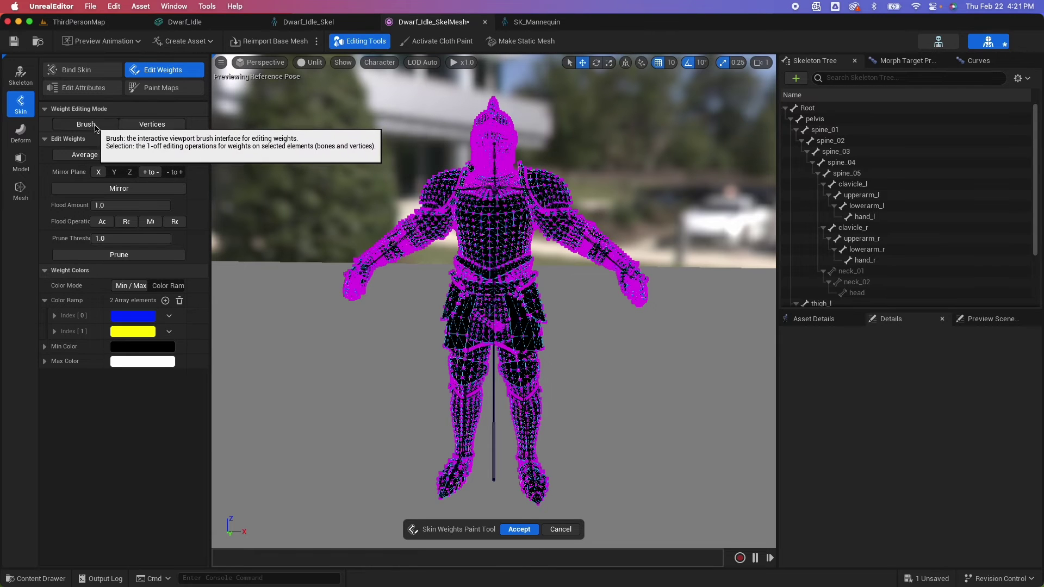
{"action": "left_click", "coordinate": [109, 126]}
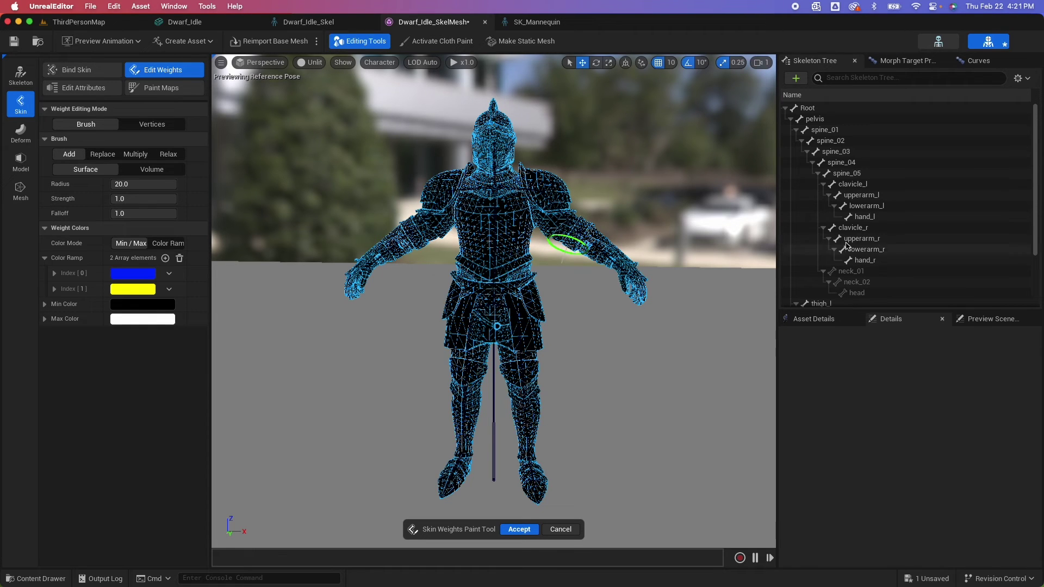
{"action": "scroll", "coordinate": [860, 250], "scroll_direction": "down", "scroll_amount": 3}
{"action": "left_click", "coordinate": [821, 226]}
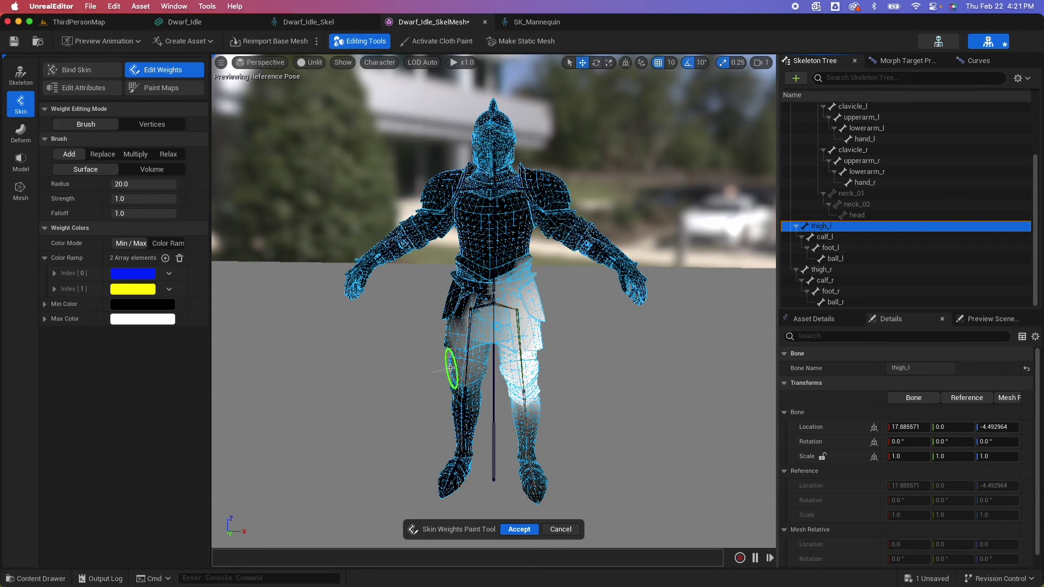
- Paint the thigh_l influence off the front of the right leg and the right half of the armored skirt
{"action": "scroll", "coordinate": [451, 368], "scroll_direction": "up", "scroll_amount": 6}
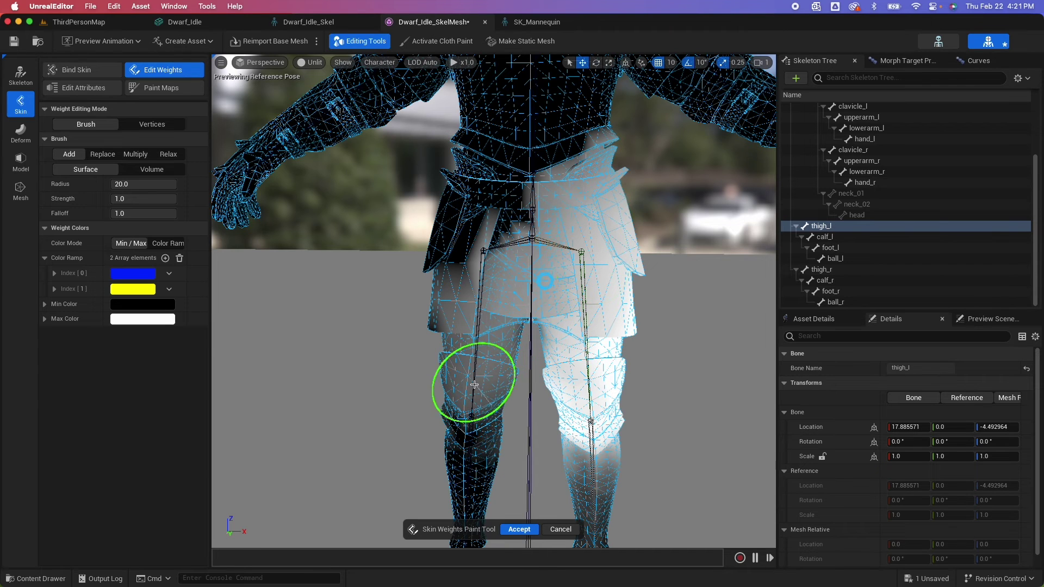
{"action": "mouse_move", "coordinate": [477, 384]}
{"action": "left_mouse_down"}
{"action": "mouse_move", "coordinate": [466, 368]}
{"action": "mouse_move", "coordinate": [453, 265]}
{"action": "mouse_move", "coordinate": [465, 256]}
{"action": "mouse_move", "coordinate": [459, 396]}
{"action": "mouse_move", "coordinate": [489, 361]}
{"action": "mouse_move", "coordinate": [478, 342]}
{"action": "mouse_move", "coordinate": [475, 242]}
{"action": "mouse_move", "coordinate": [533, 156]}
{"action": "mouse_move", "coordinate": [593, 150]}
{"action": "mouse_move", "coordinate": [524, 163]}
{"action": "mouse_move", "coordinate": [476, 279]}
{"action": "mouse_move", "coordinate": [473, 438]}
{"action": "mouse_move", "coordinate": [489, 376]}
{"action": "mouse_move", "coordinate": [310, 354]}
{"action": "mouse_move", "coordinate": [587, 379]}
{"action": "mouse_move", "coordinate": [743, 365]}
{"action": "mouse_move", "coordinate": [506, 379]}
{"action": "mouse_move", "coordinate": [458, 361]}
{"action": "left_mouse_up"}
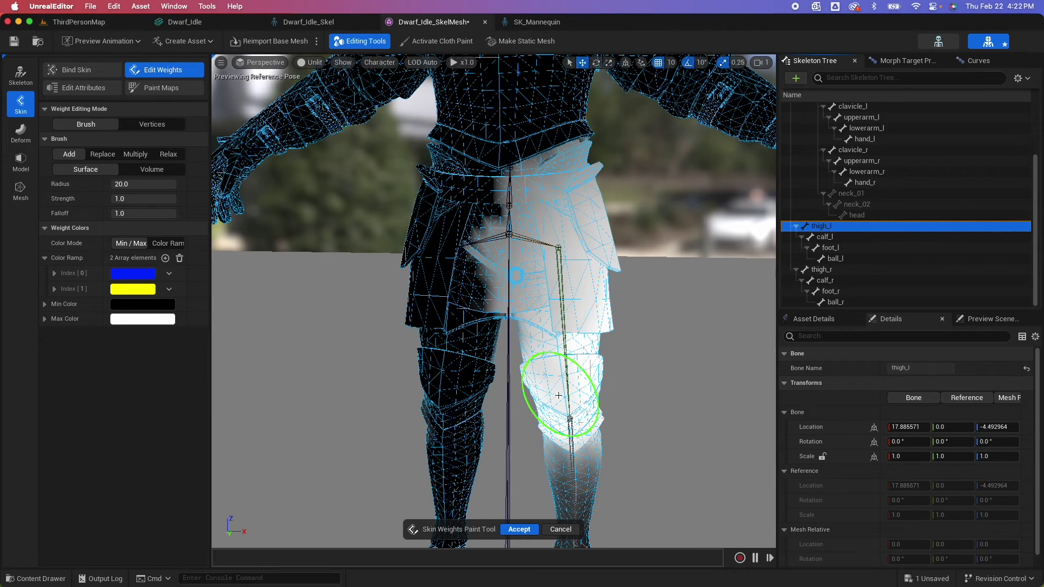
{"action": "scroll", "coordinate": [474, 376], "scroll_direction": "up", "scroll_amount": 2}
{"action": "mouse_move", "coordinate": [475, 384]}
{"action": "middle_mouse_down", "text": "alt"}
{"action": "mouse_move", "coordinate": [477, 401]}
{"action": "mouse_move", "coordinate": [480, 369]}
{"action": "middle_mouse_up", "text": "alt"}
{"action": "key", "text": "f"}
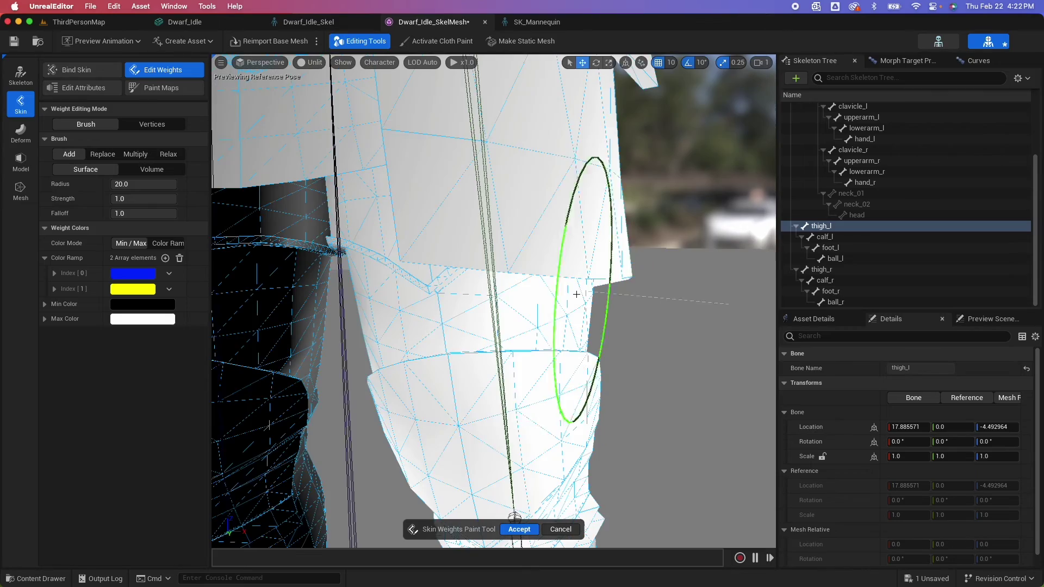
- Remove the thigh_l influence from the back of the right leg and skirt, accept the weights, and save the mesh
{"action": "left_click_drag", "start_coordinate": [512, 308], "coordinate": [435, 304], "text": "alt"}
{"action": "scroll", "coordinate": [402, 294], "scroll_direction": "down", "scroll_amount": 8}
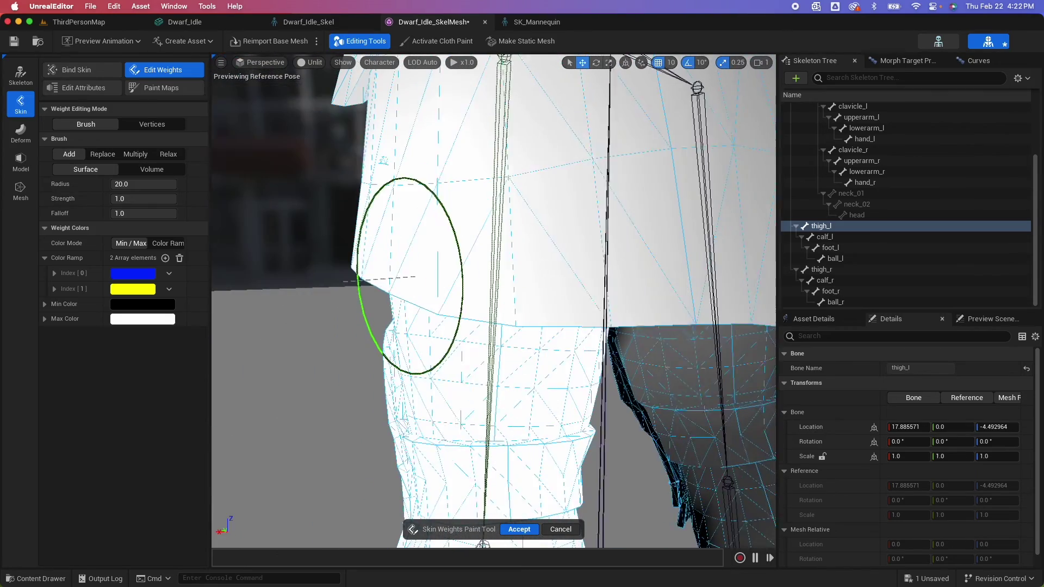
{"action": "scroll", "coordinate": [504, 298], "scroll_direction": "down", "scroll_amount": 1}
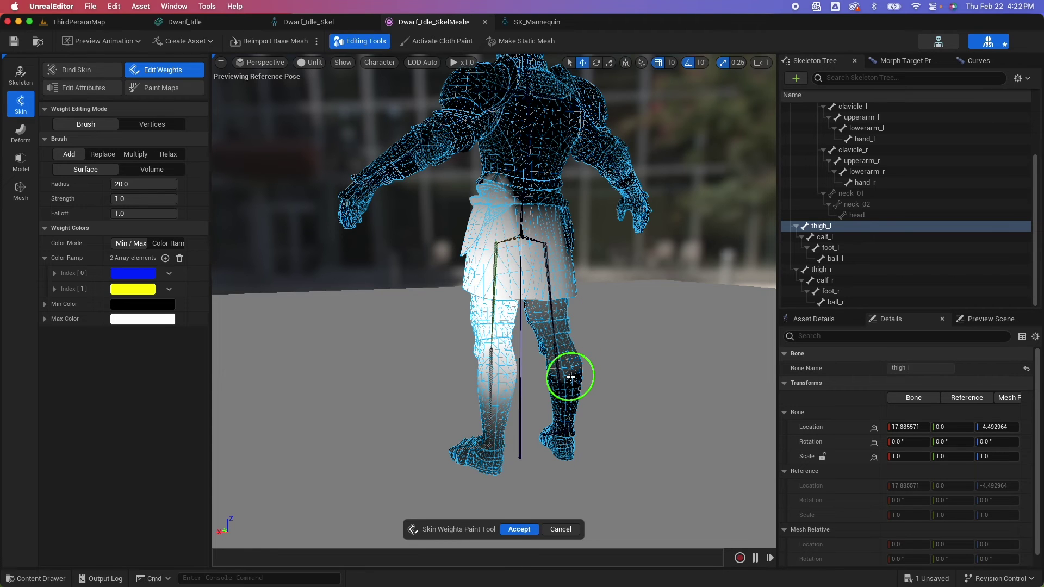
{"action": "mouse_move", "coordinate": [570, 377]}
{"action": "left_mouse_down", "text": "ctrl"}
{"action": "mouse_move", "coordinate": [553, 318]}
{"action": "mouse_move", "coordinate": [564, 305]}
{"action": "mouse_move", "coordinate": [563, 263]}
{"action": "mouse_move", "coordinate": [549, 326]}
{"action": "mouse_move", "coordinate": [540, 310]}
{"action": "mouse_move", "coordinate": [558, 251]}
{"action": "mouse_move", "coordinate": [573, 424]}
{"action": "left_mouse_up", "text": "ctrl"}
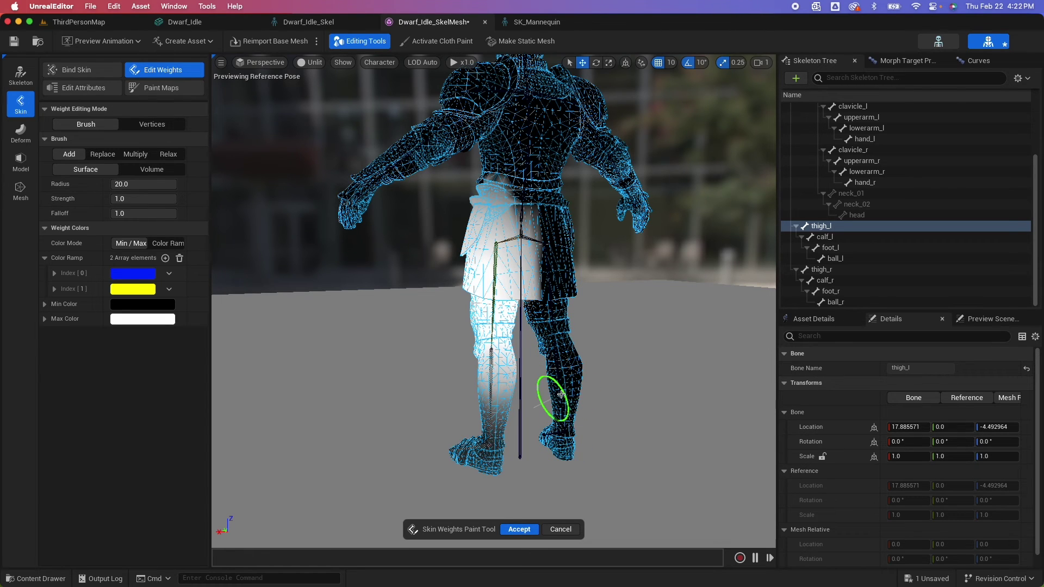
{"action": "left_click", "coordinate": [519, 529]}
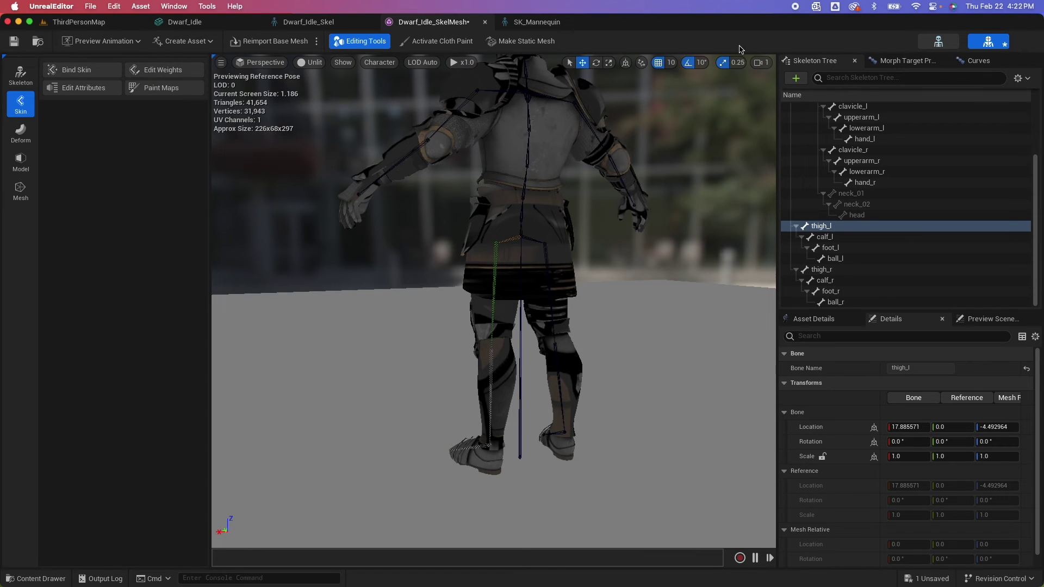
{"action": "left_click", "coordinate": [15, 42]}
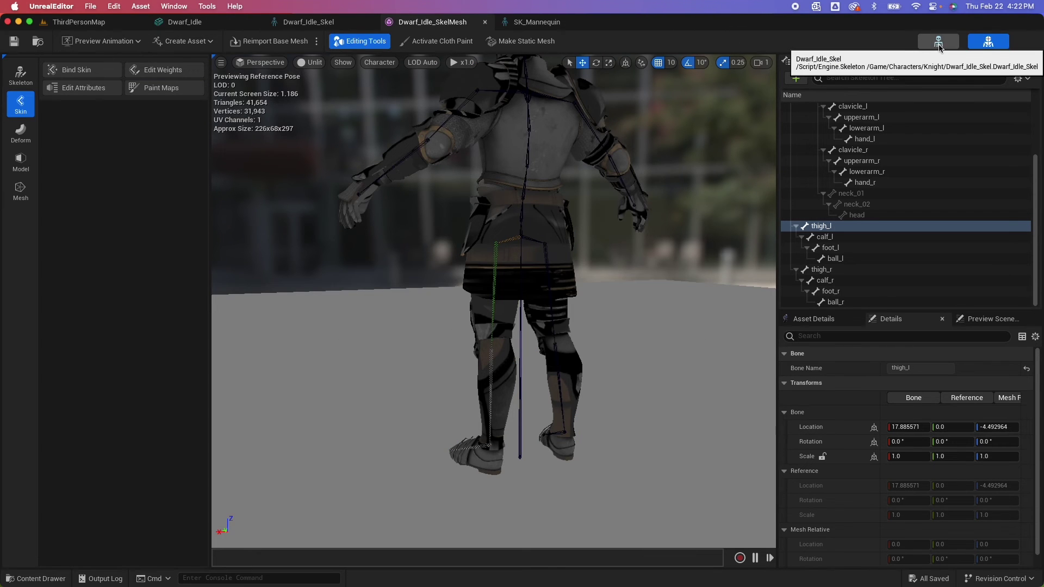
- Retest the left leg in Dwarf_Idle_Skel by rotating thigh_l with the repainted weights
{"action": "left_click", "coordinate": [938, 41]}
{"action": "left_click_drag", "start_coordinate": [529, 242], "coordinate": [537, 367]}
{"action": "left_click_drag", "start_coordinate": [595, 256], "coordinate": [575, 247]}
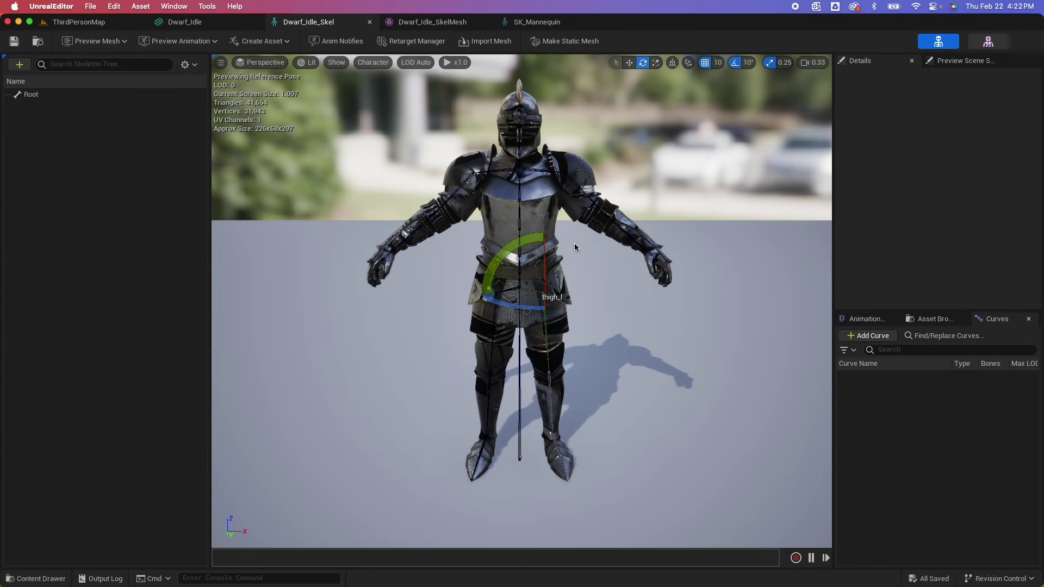
- Test the right leg deformation by rotating thigh_r
{"action": "left_click", "coordinate": [472, 304]}
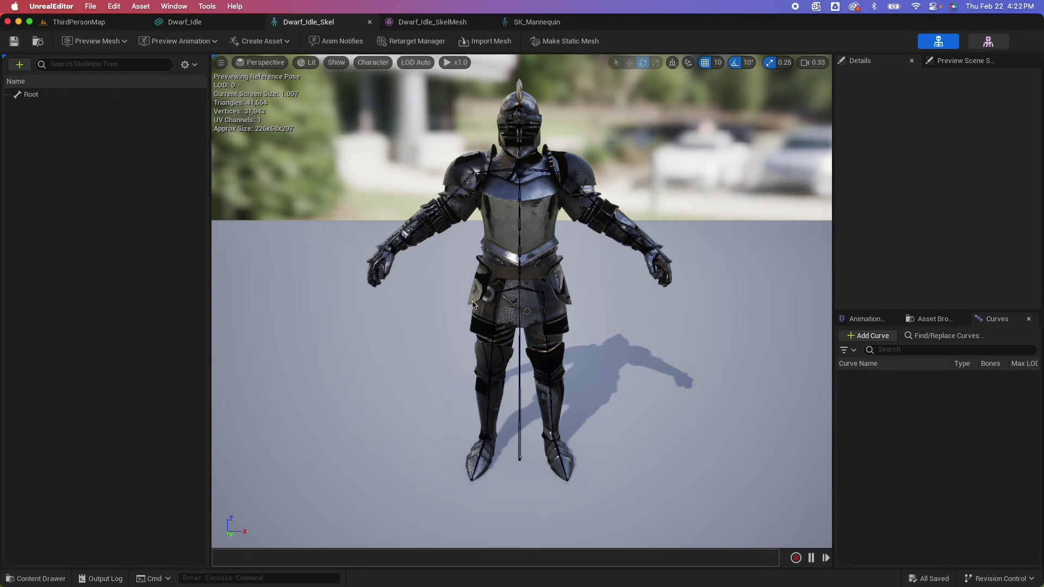
{"action": "left_click", "coordinate": [495, 294]}
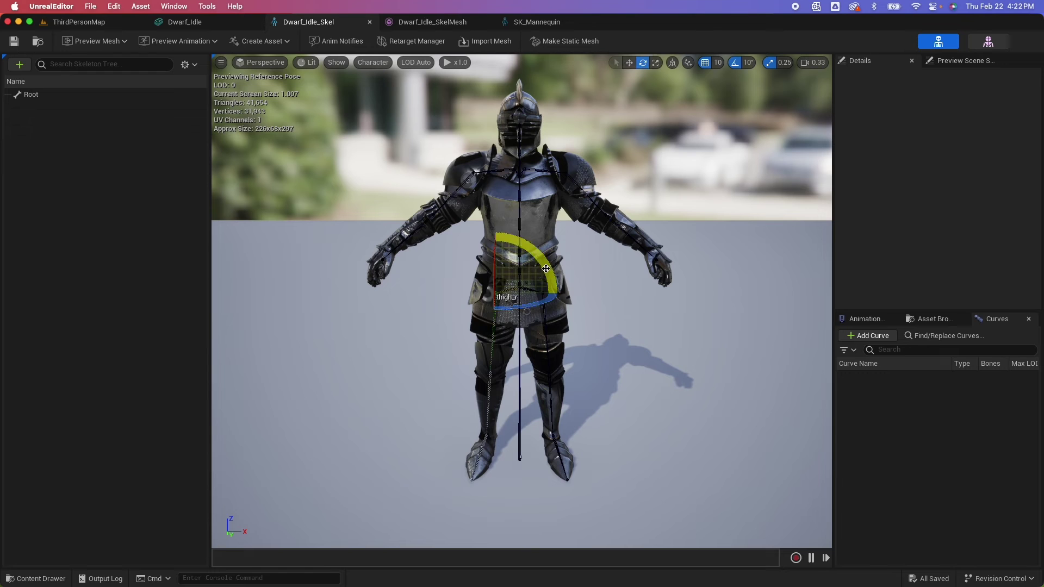
{"action": "left_click_drag", "start_coordinate": [536, 255], "coordinate": [553, 295]}
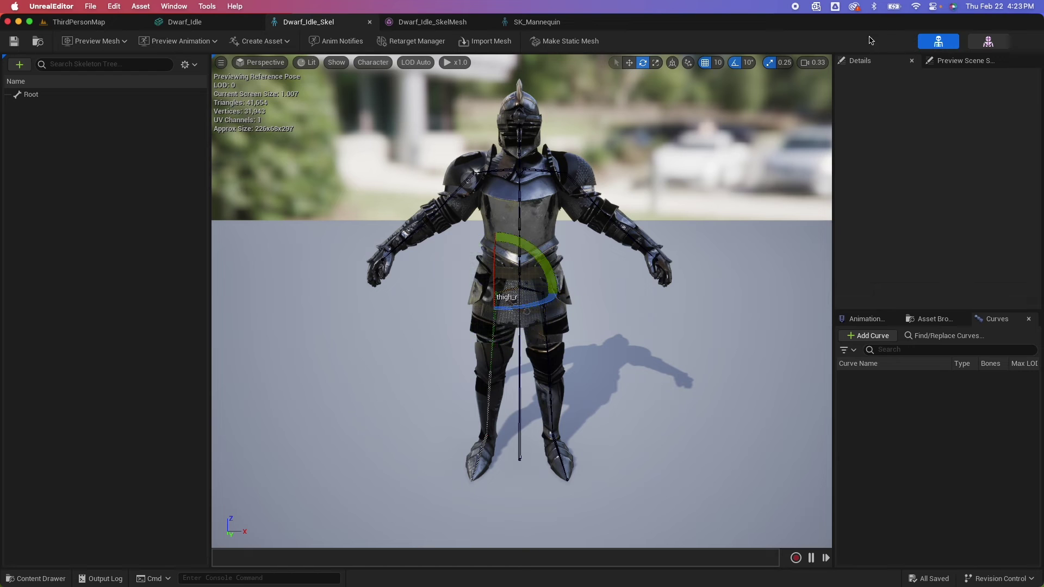
- Reopen skin weight editing on the skeletal mesh in Vertices mode and select the vertices of the right leg and right skirt half
{"action": "left_click", "coordinate": [987, 41]}
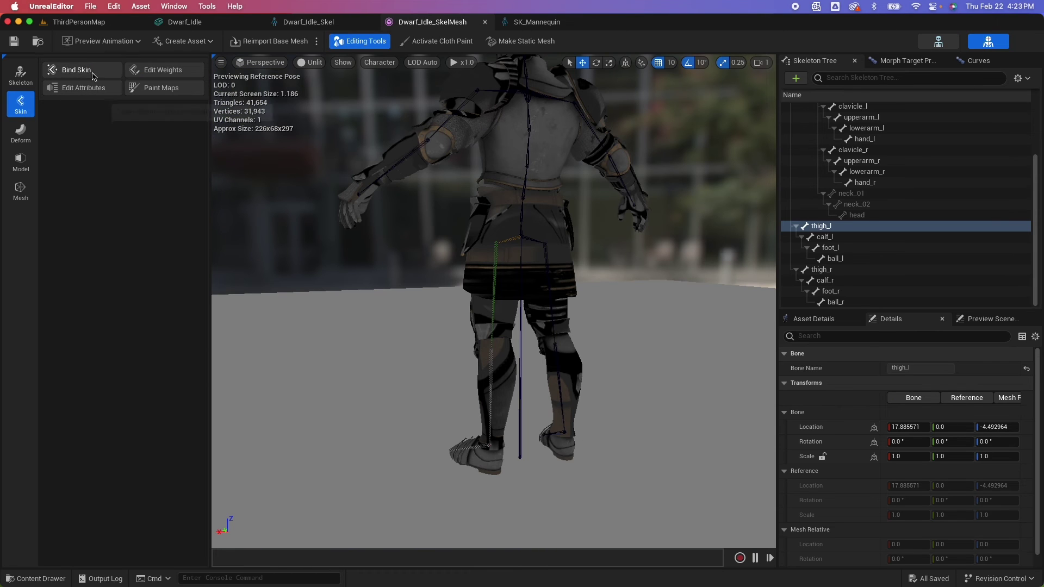
{"action": "left_click", "coordinate": [163, 70]}
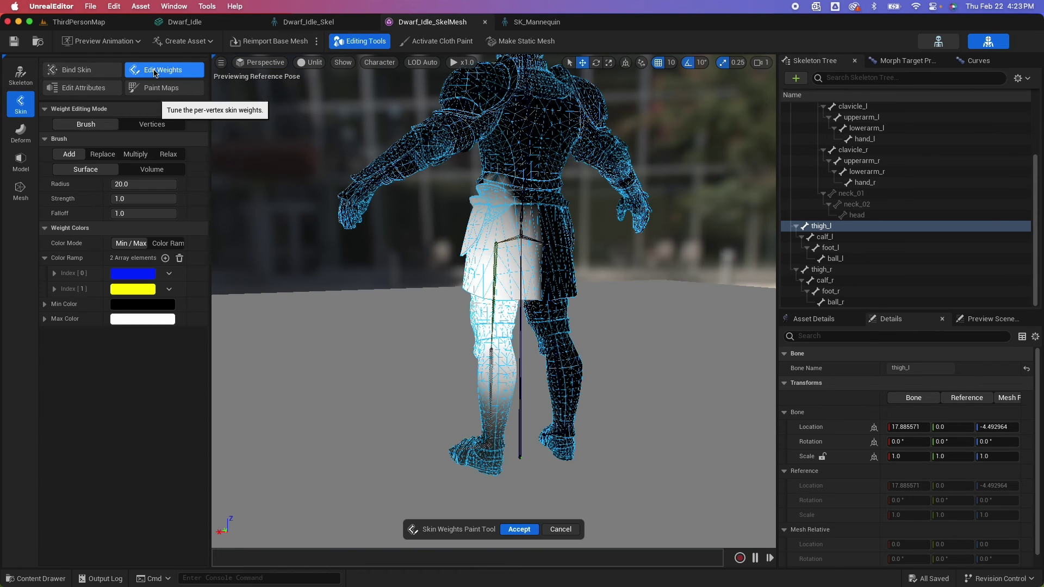
{"action": "left_click", "coordinate": [151, 125]}
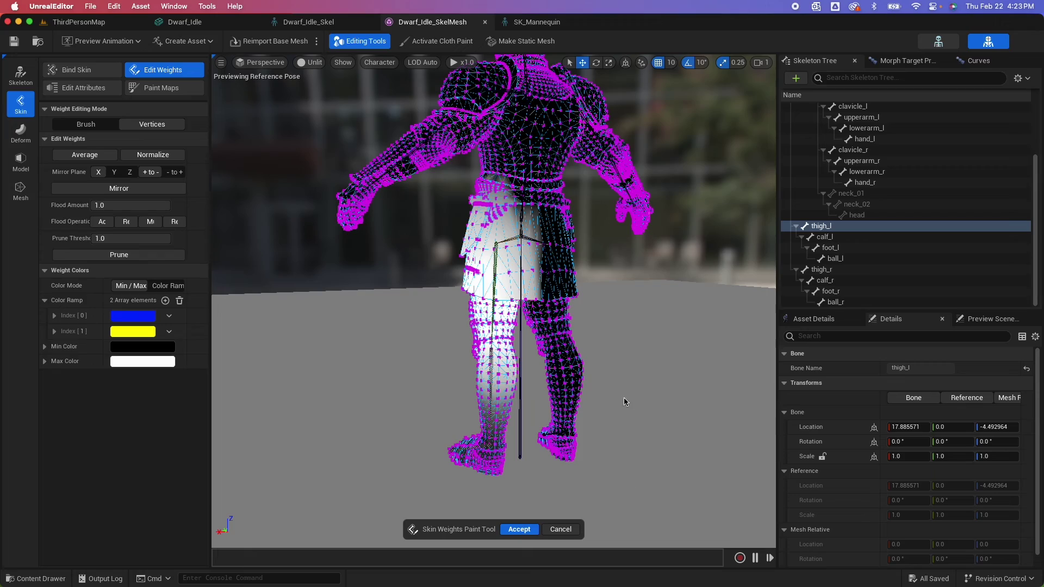
{"action": "right_click_drag", "start_coordinate": [617, 390], "coordinate": [626, 472]}
{"action": "left_click_drag", "start_coordinate": [558, 417], "coordinate": [511, 189]}
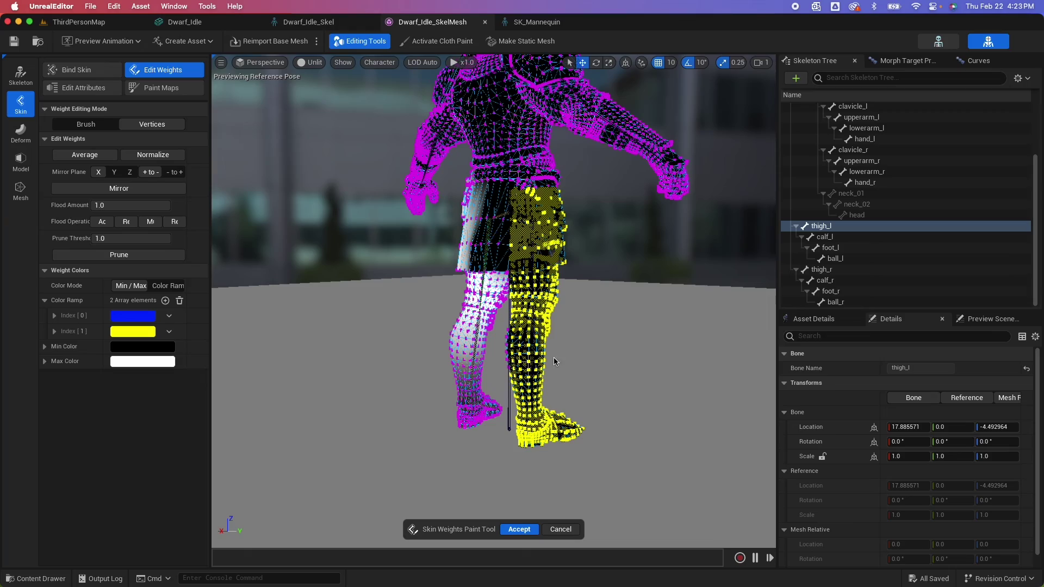
- Extend the vertex selection across the front of the skirt, prune its thigh_l weights with a threshold of 1.0, and accept the weights
{"action": "scroll", "coordinate": [529, 332], "scroll_direction": "up", "scroll_amount": 3}
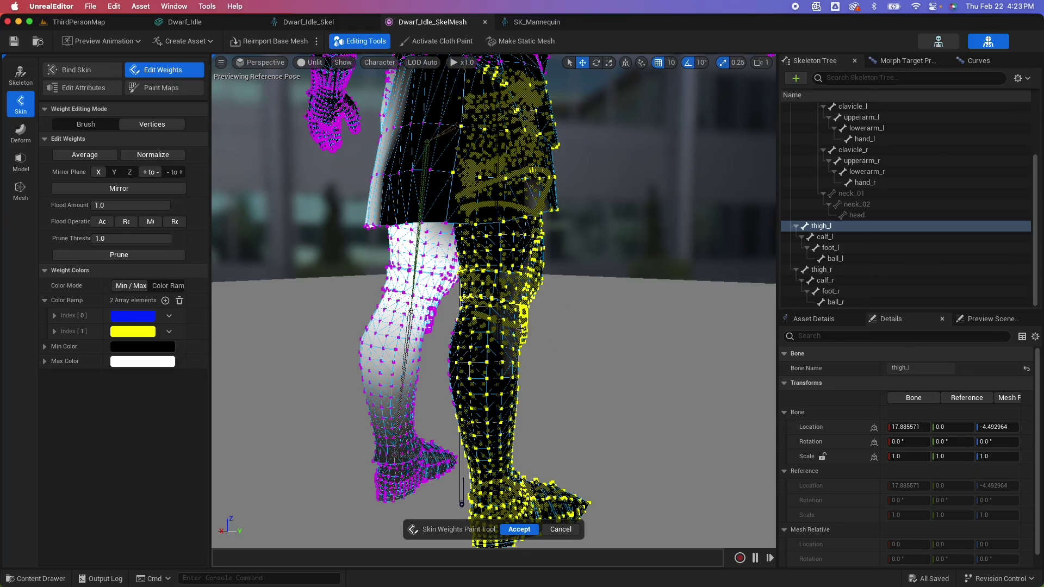
{"action": "mouse_move", "coordinate": [529, 333]}
{"action": "left_mouse_down", "text": "alt"}
{"action": "mouse_move", "coordinate": [348, 332]}
{"action": "mouse_move", "coordinate": [323, 365]}
{"action": "mouse_move", "coordinate": [517, 328]}
{"action": "left_mouse_up", "text": "alt"}
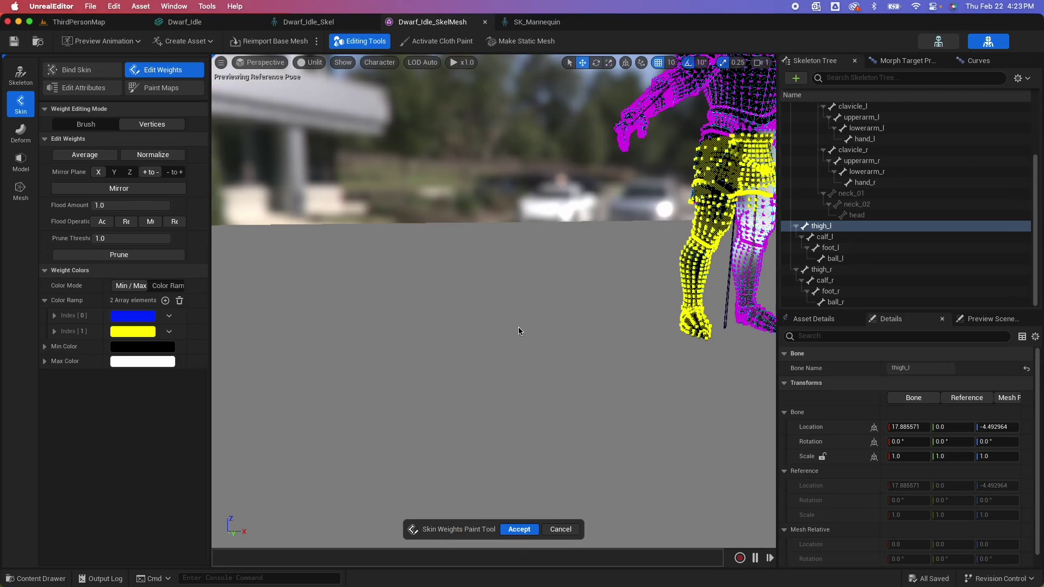
{"action": "middle_click_drag", "start_coordinate": [625, 303], "coordinate": [402, 387]}
{"action": "scroll", "coordinate": [576, 315], "scroll_direction": "up", "scroll_amount": 4}
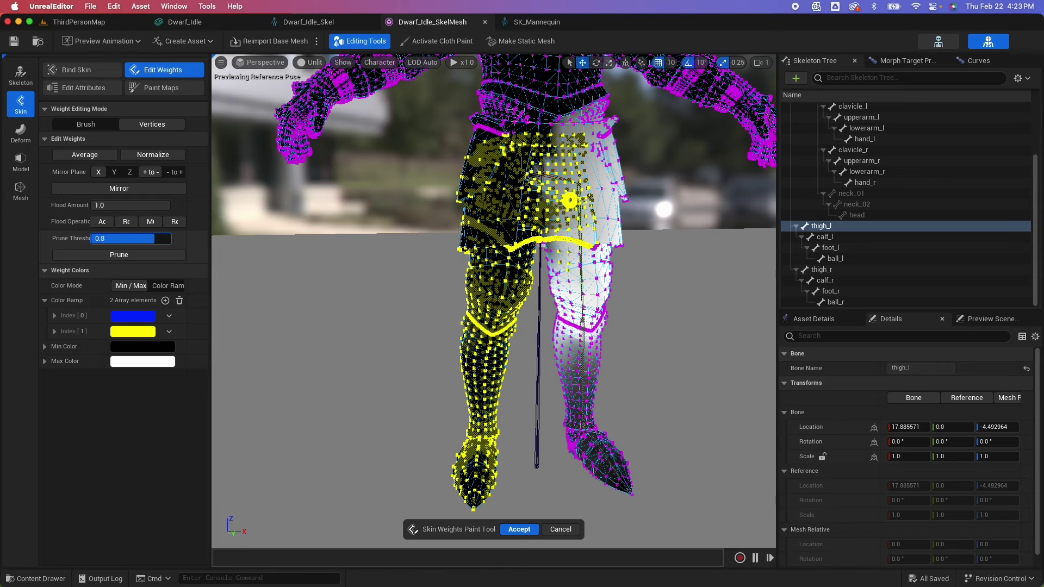
{"action": "key", "text": "Return"}
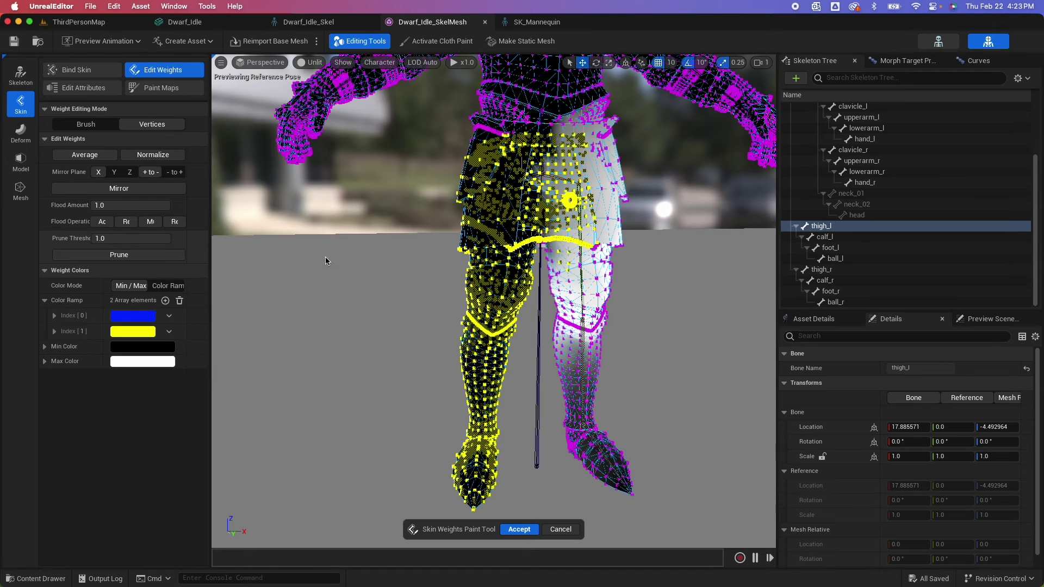
{"action": "left_click", "coordinate": [116, 257]}
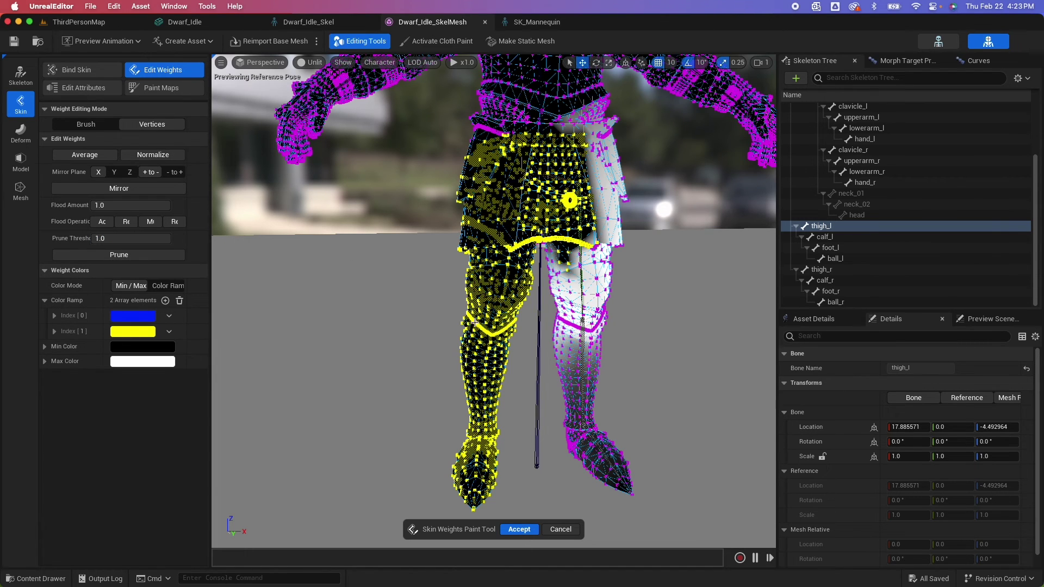
{"action": "left_click", "coordinate": [517, 529]}
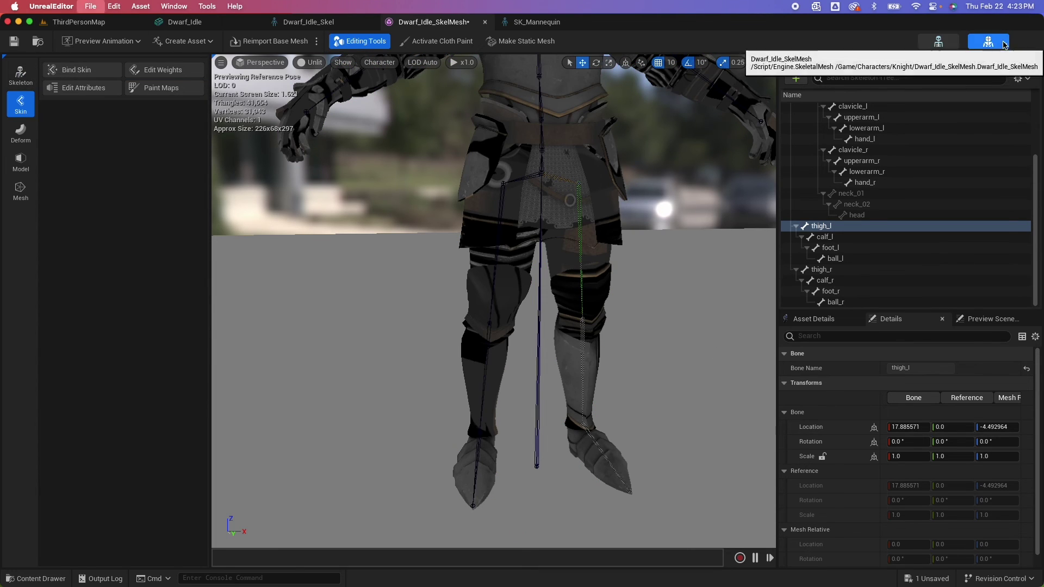
- Test the pruned weights in Dwarf_Idle_Skel by rotating thigh_l and thigh_r
{"action": "left_click", "coordinate": [944, 43]}
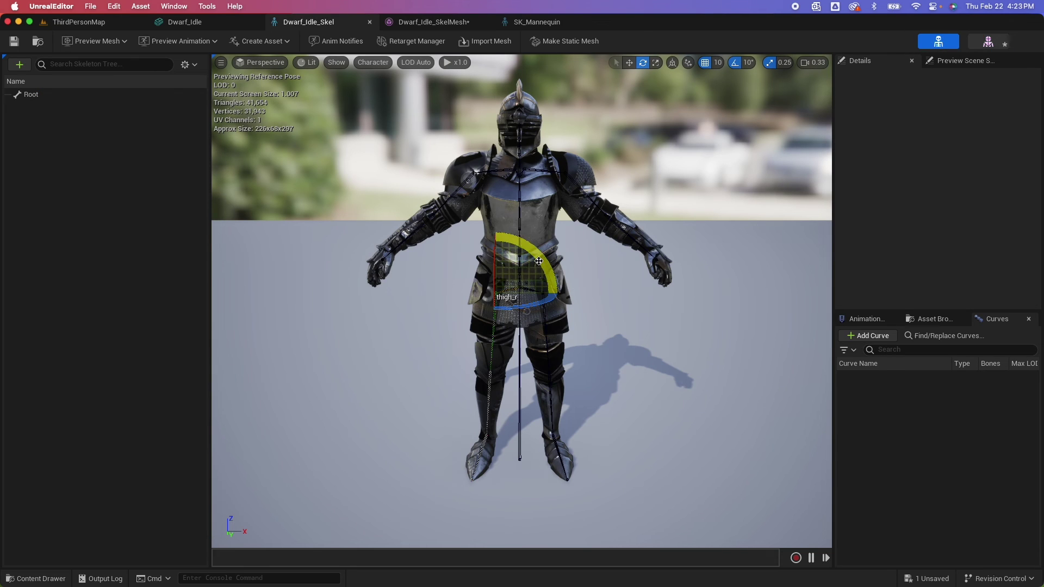
{"action": "left_click", "coordinate": [580, 299]}
{"action": "left_click", "coordinate": [543, 294]}
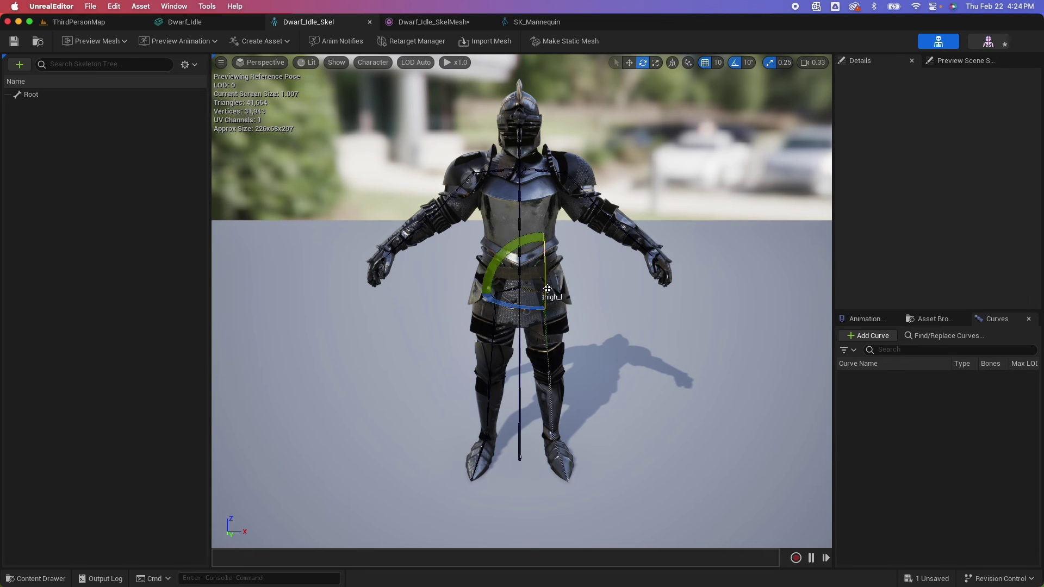
{"action": "mouse_move", "coordinate": [510, 249]}
{"action": "left_mouse_down"}
{"action": "mouse_move", "coordinate": [492, 272]}
{"action": "mouse_move", "coordinate": [518, 245]}
{"action": "mouse_move", "coordinate": [510, 249]}
{"action": "left_mouse_up"}
{"action": "left_click", "coordinate": [495, 300]}
{"action": "left_click", "coordinate": [495, 296]}
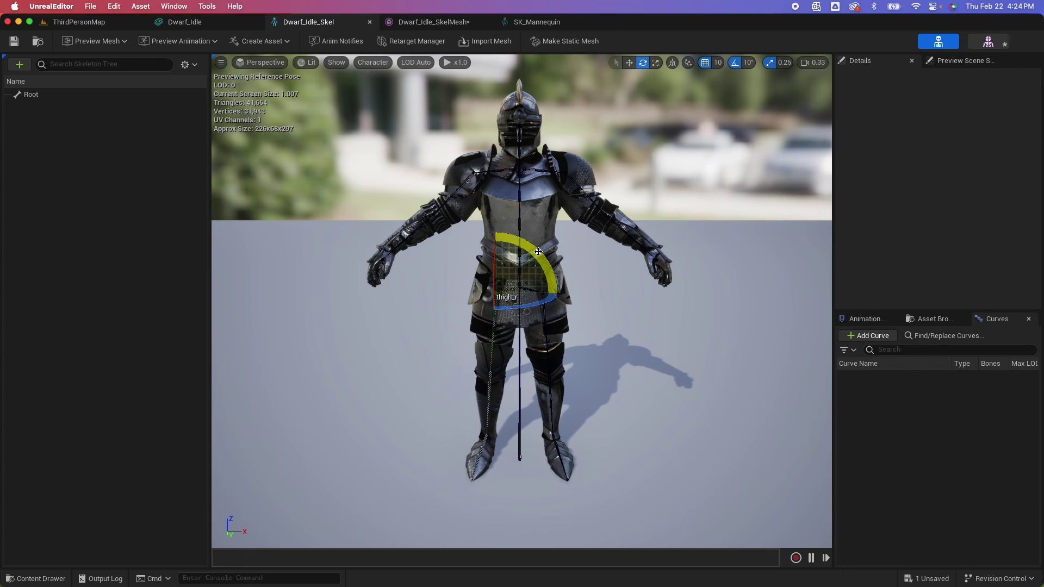
{"action": "mouse_move", "coordinate": [555, 288]}
{"action": "left_mouse_down"}
{"action": "mouse_move", "coordinate": [550, 321]}
{"action": "mouse_move", "coordinate": [555, 288]}
{"action": "left_mouse_up"}
- Reopen weight editing on the skeletal mesh, prune the thigh_r weights from the left leg and left skirt half, and accept
{"action": "left_click", "coordinate": [982, 47]}
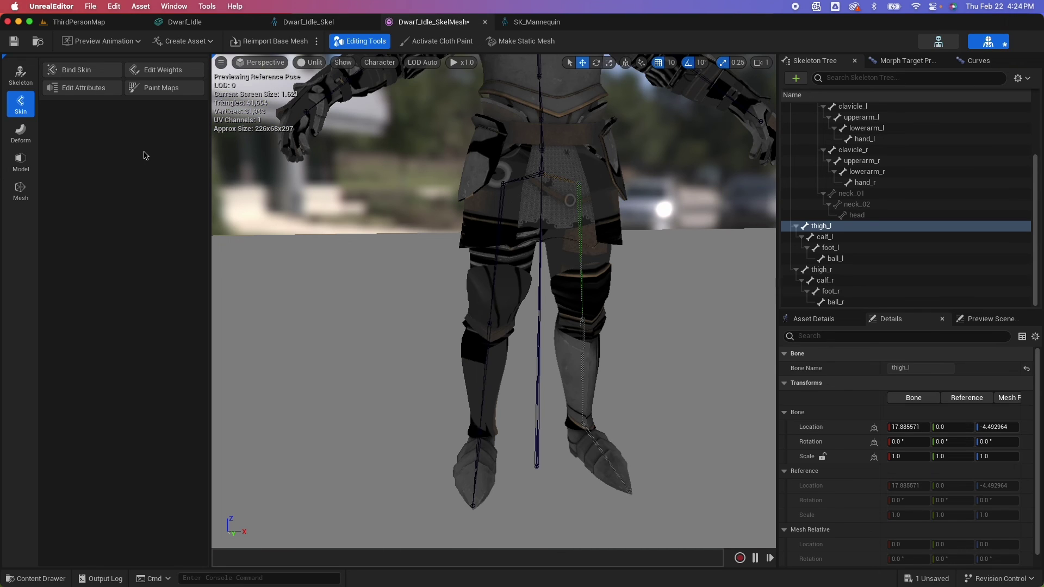
{"action": "left_click", "coordinate": [156, 73]}
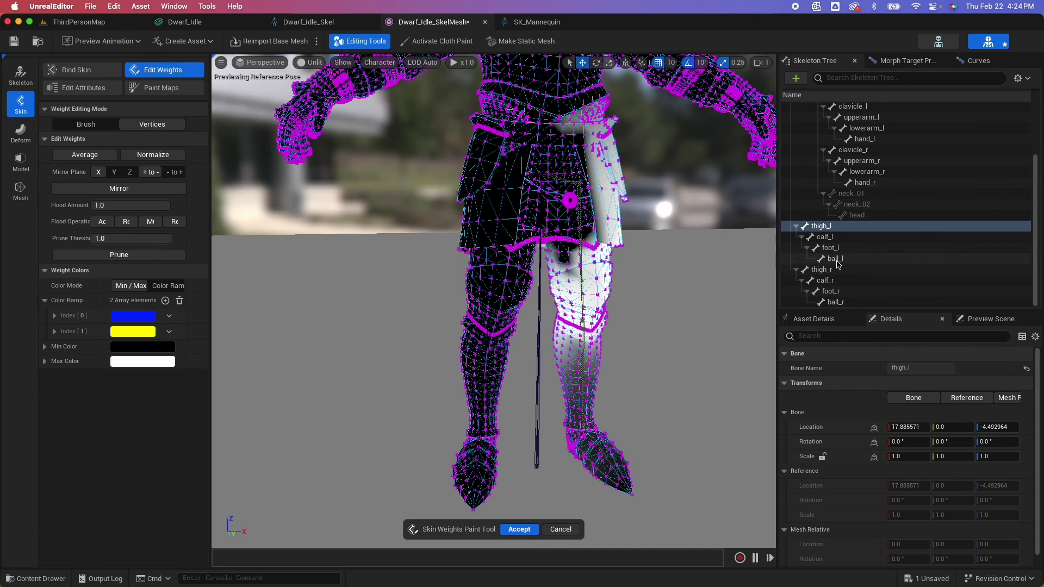
{"action": "left_click", "coordinate": [821, 269]}
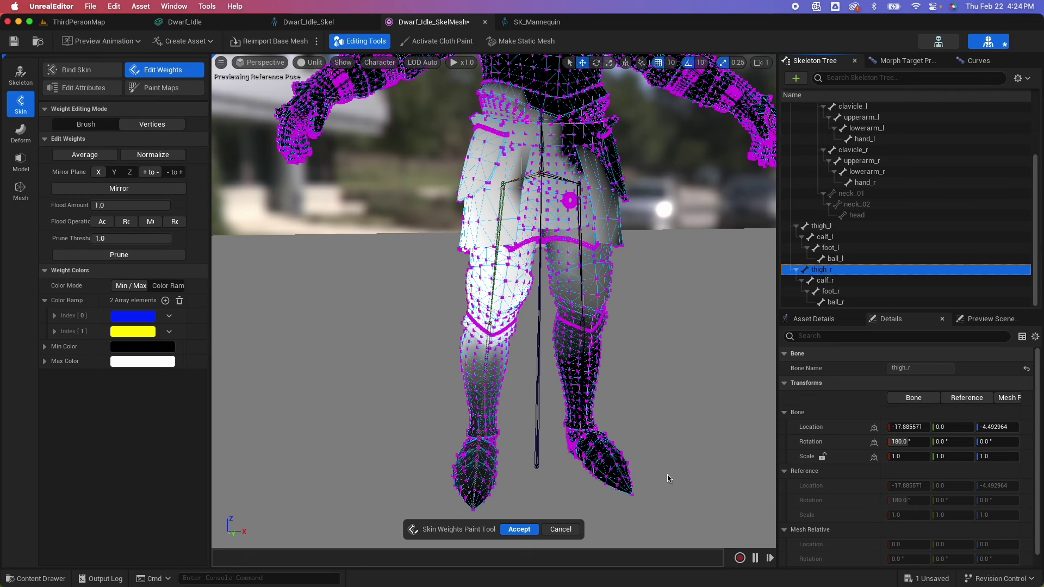
{"action": "left_click_drag", "start_coordinate": [658, 508], "coordinate": [546, 96]}
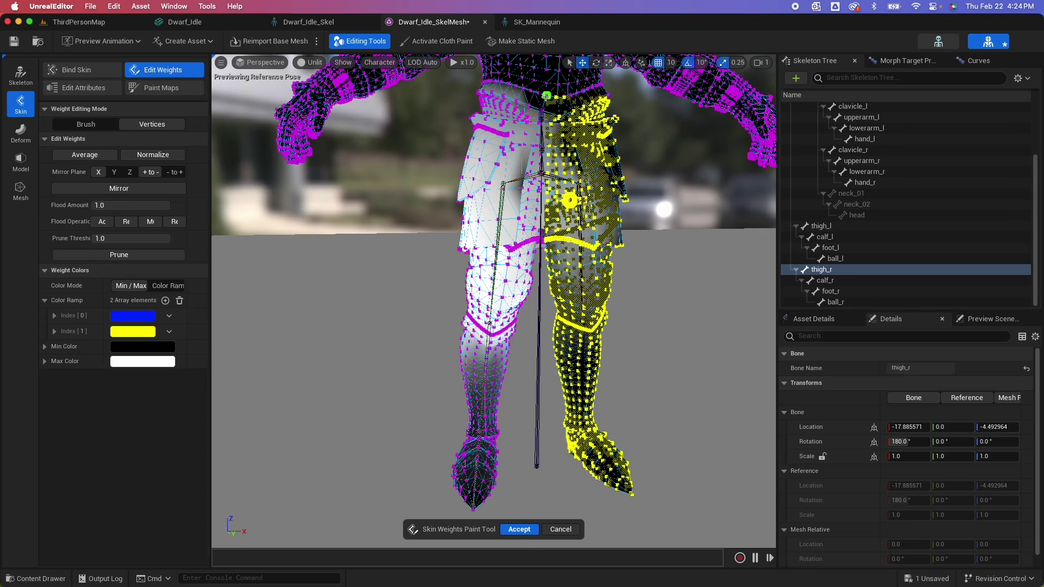
{"action": "left_click", "coordinate": [163, 255]}
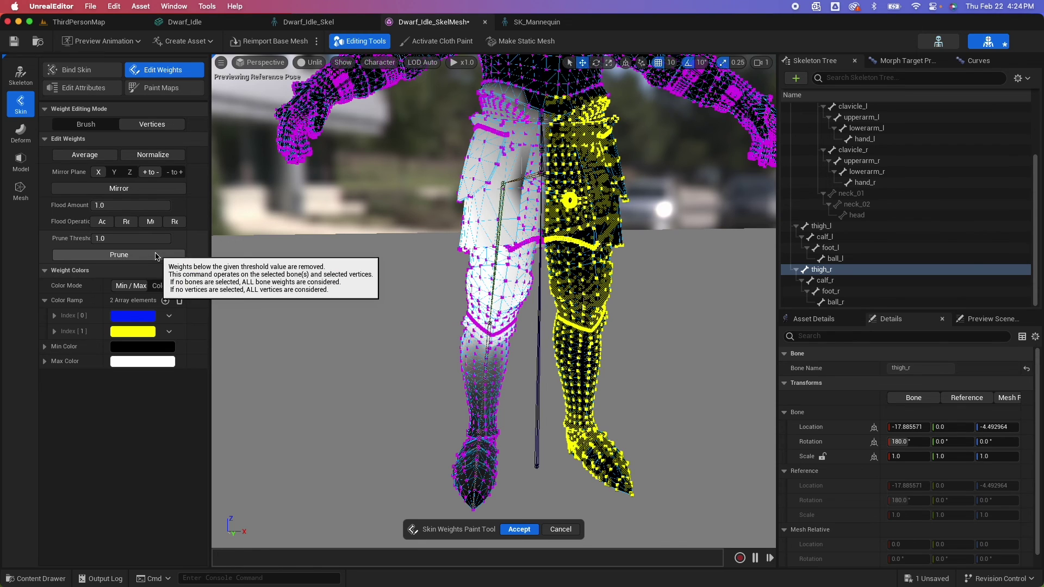
{"action": "left_click", "coordinate": [523, 530]}
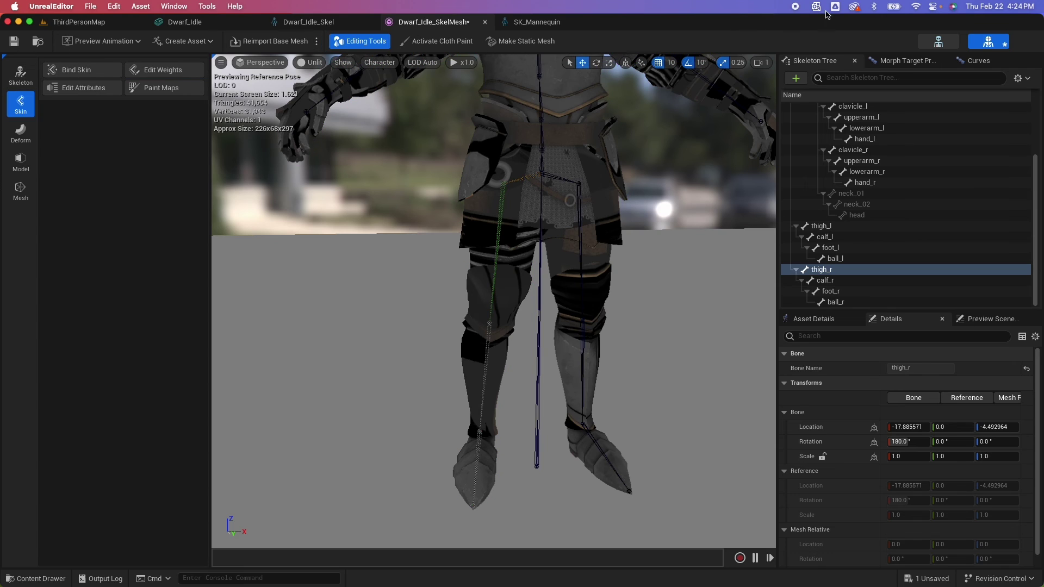
- Test the right leg in Dwarf_Idle_Skel by rotating thigh_r outward and back to its rest pose
{"action": "left_click", "coordinate": [938, 42]}
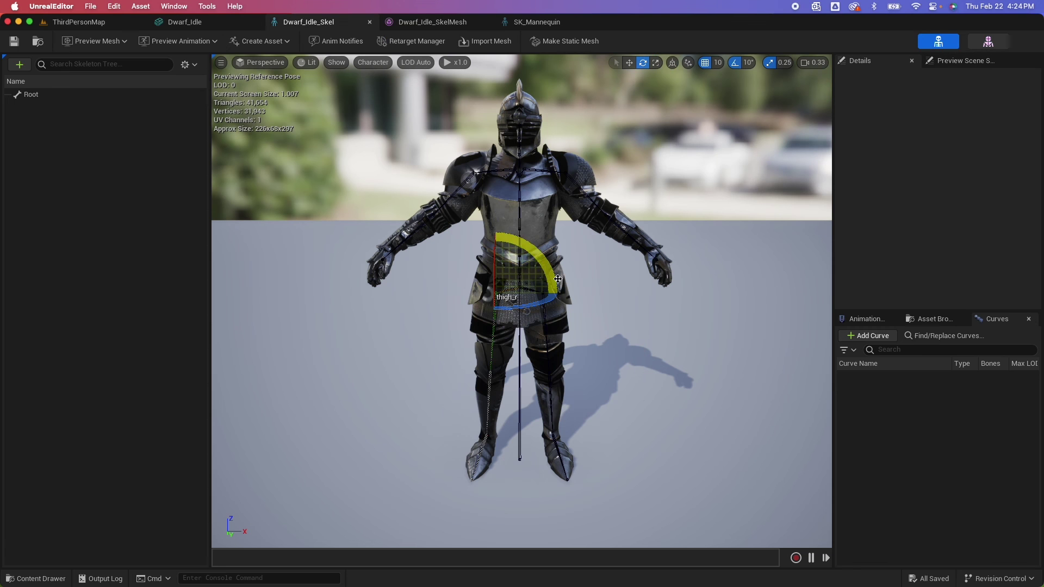
{"action": "left_click_drag", "start_coordinate": [565, 294], "coordinate": [515, 347]}
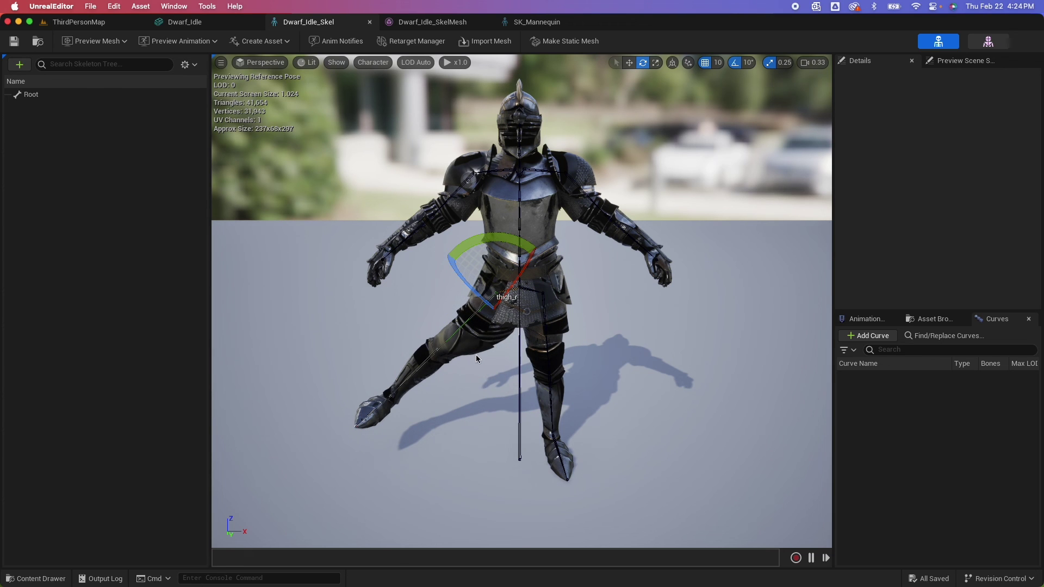
{"action": "left_click_drag", "start_coordinate": [473, 239], "coordinate": [565, 311]}
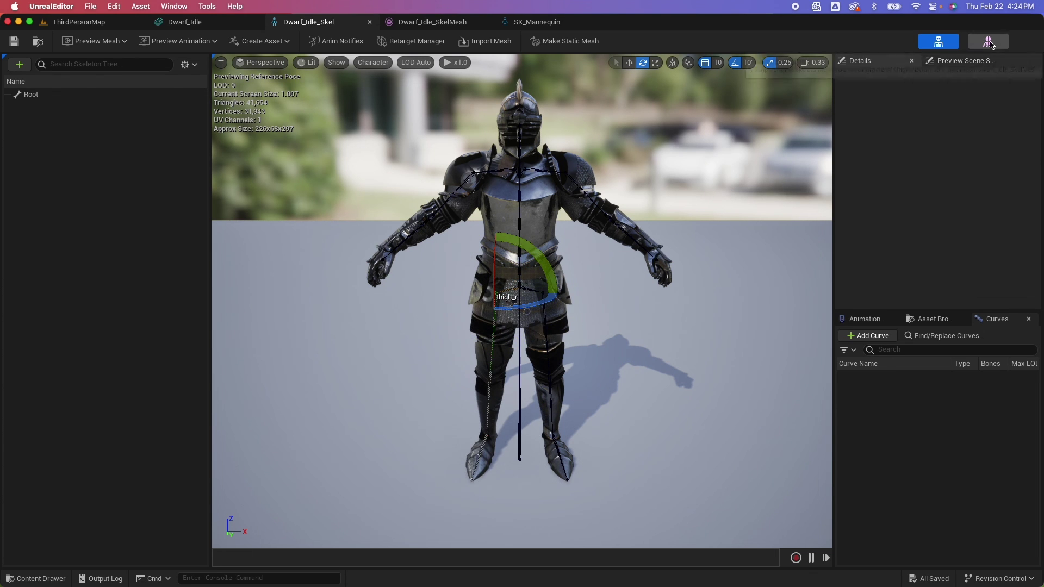
- Paint additional thigh_r weight onto the right thigh and skirt with the Brush in Add mode at radius 20, and accept
{"action": "left_click", "coordinate": [988, 41]}
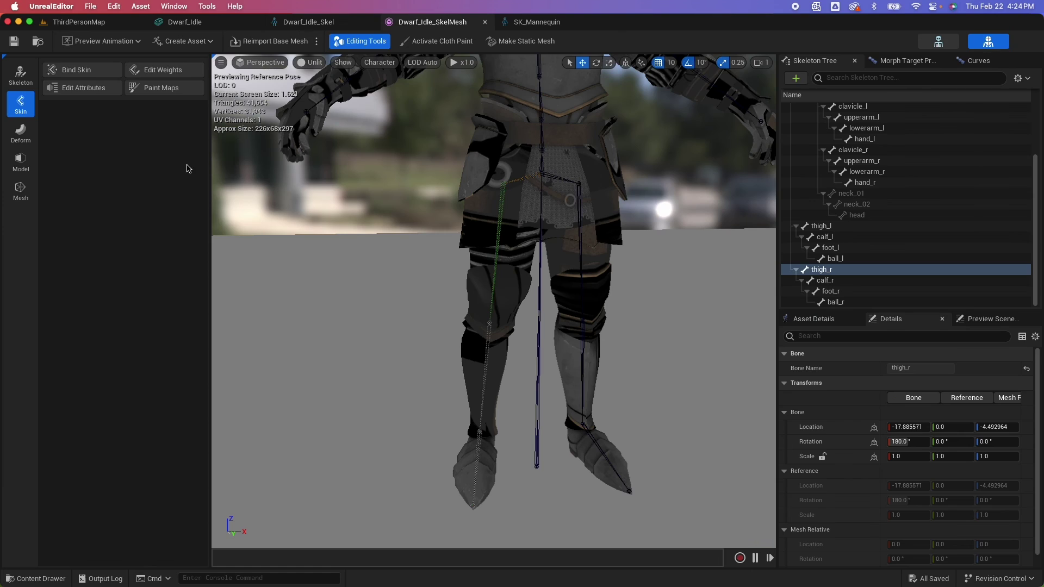
{"action": "left_click", "coordinate": [157, 74]}
{"action": "left_click", "coordinate": [86, 125]}
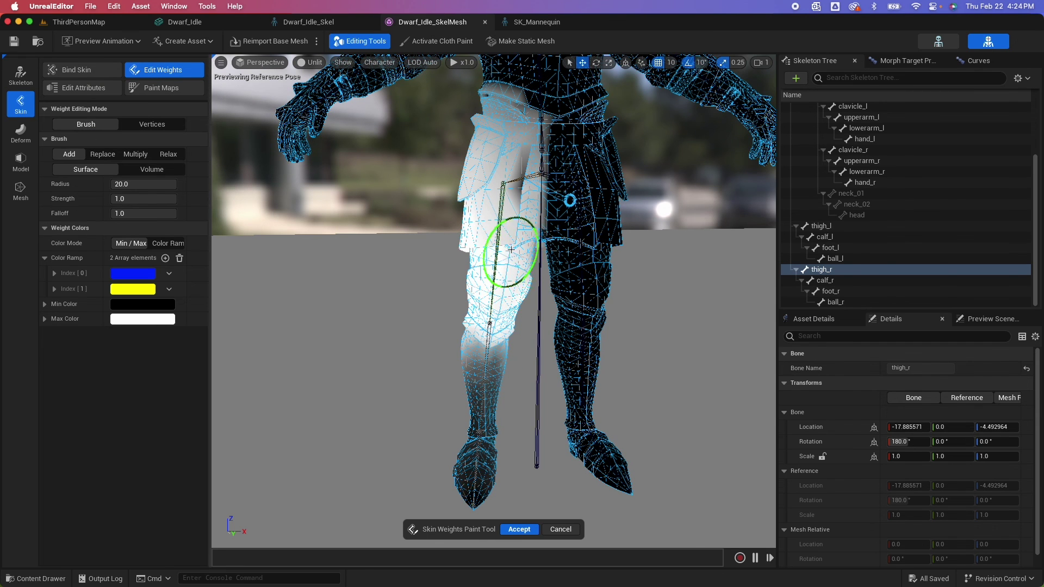
{"action": "scroll", "coordinate": [535, 284], "scroll_direction": "down", "scroll_amount": 3}
{"action": "left_click_drag", "start_coordinate": [528, 274], "coordinate": [533, 275]}
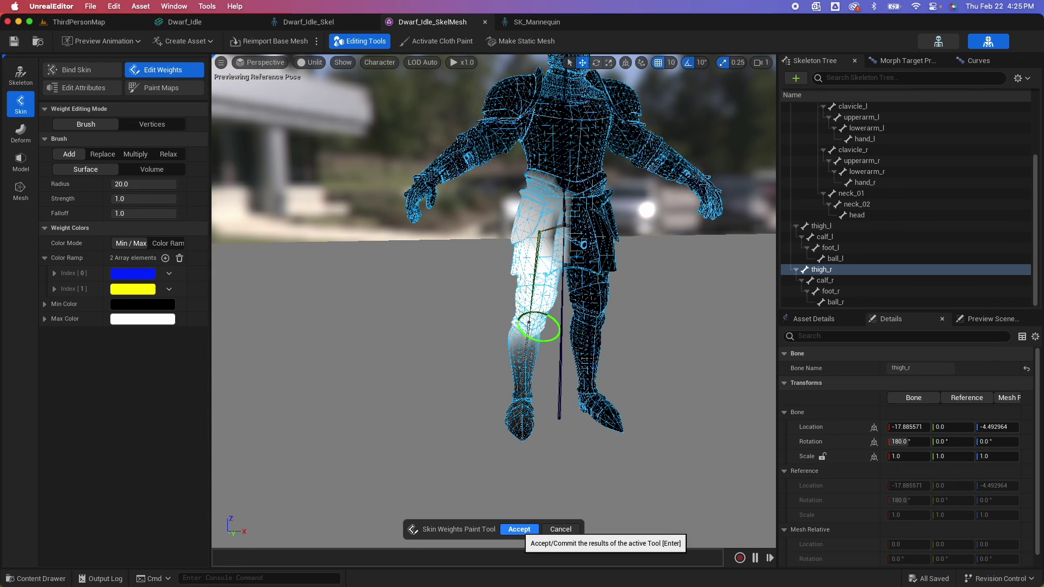
{"action": "left_click", "coordinate": [519, 530]}
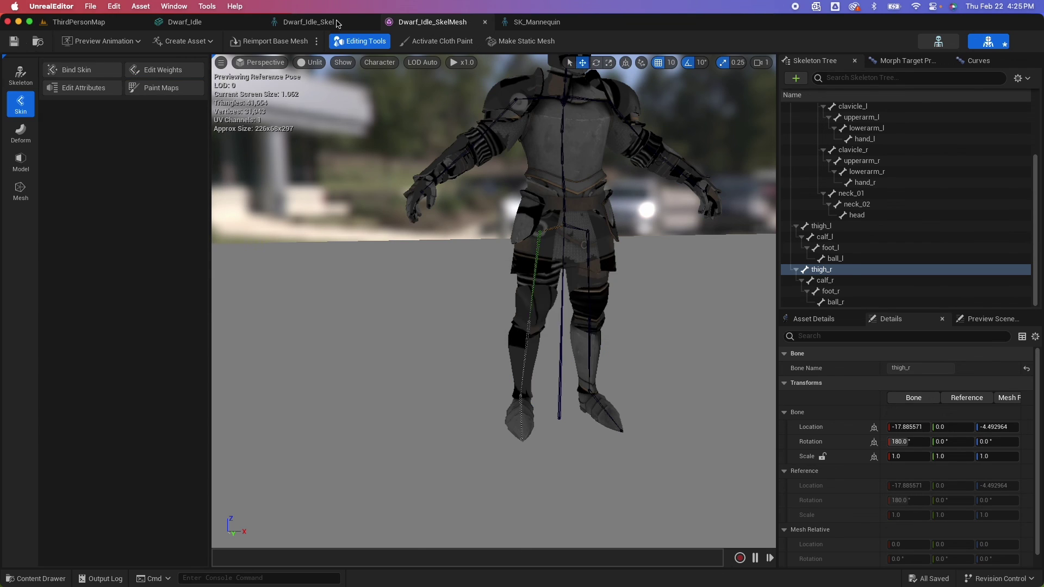
- Retest the brushed right leg weights in Dwarf_Idle_Skel by rotating thigh_r
{"action": "left_click", "coordinate": [945, 46]}
{"action": "left_click_drag", "start_coordinate": [499, 248], "coordinate": [451, 251]}
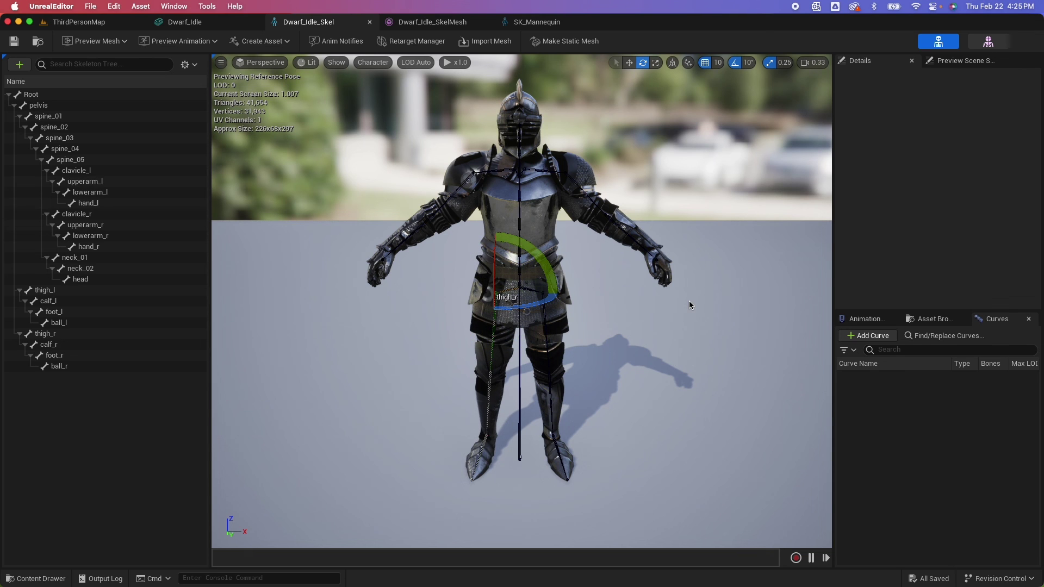